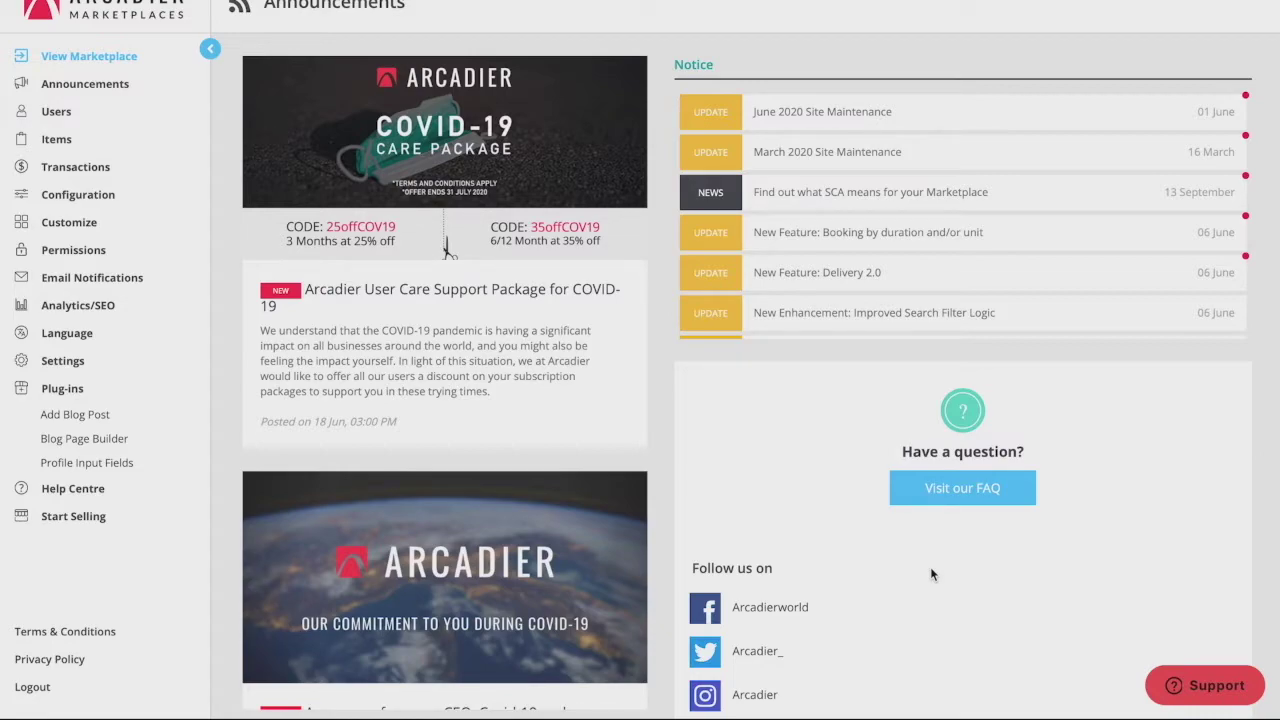
- Search the support help for "categories" and read through the Adding Categories article
{"action": "left_click", "coordinate": [1208, 685]}
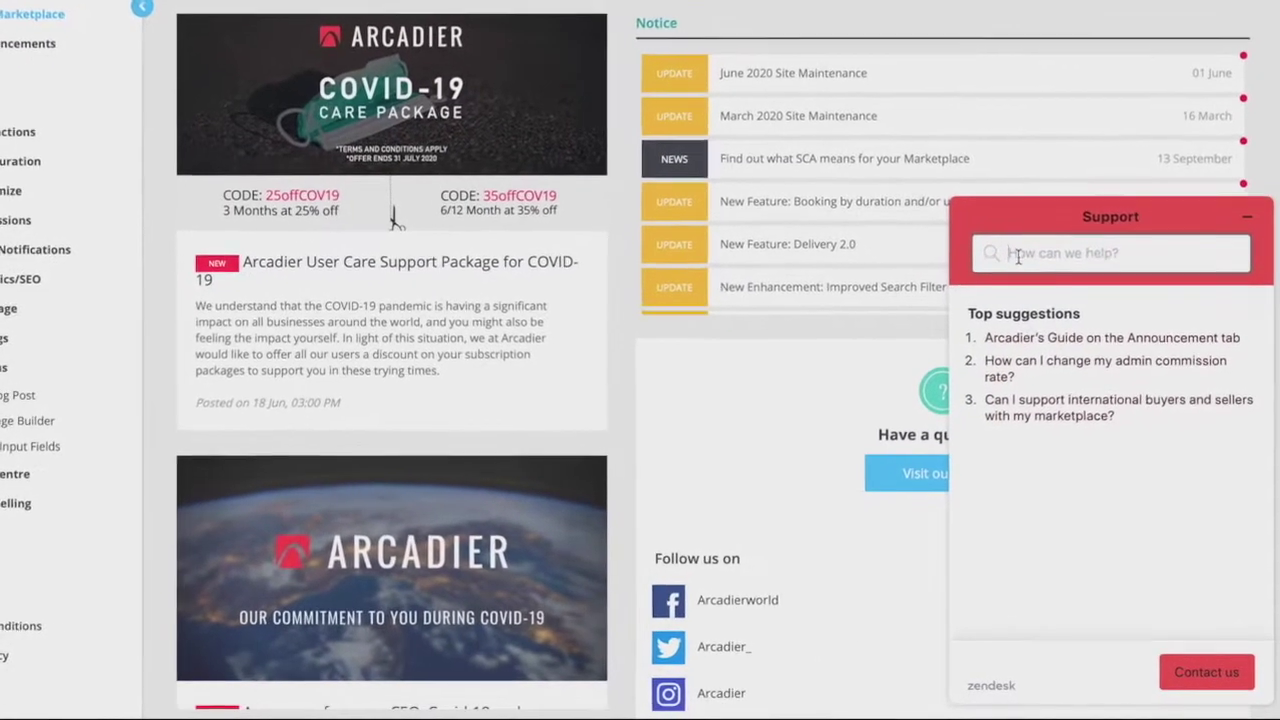
{"action": "type", "text": "categories"}
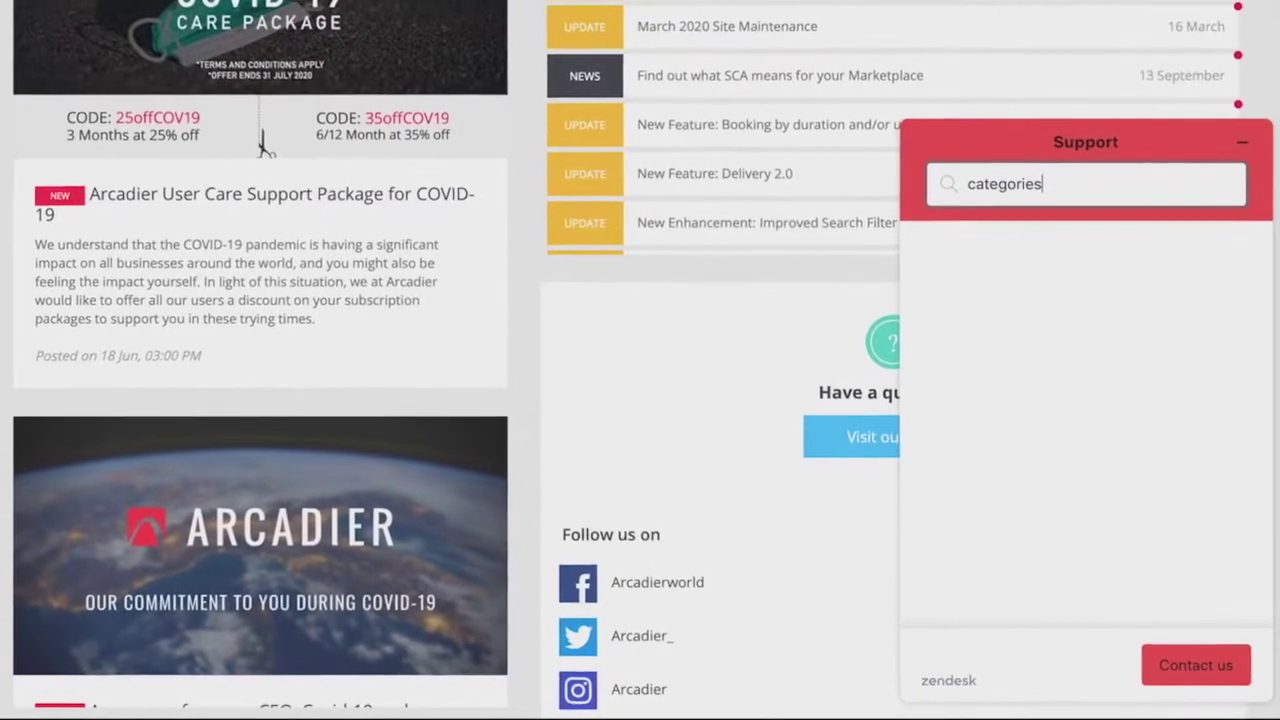
{"action": "left_click", "coordinate": [1050, 290]}
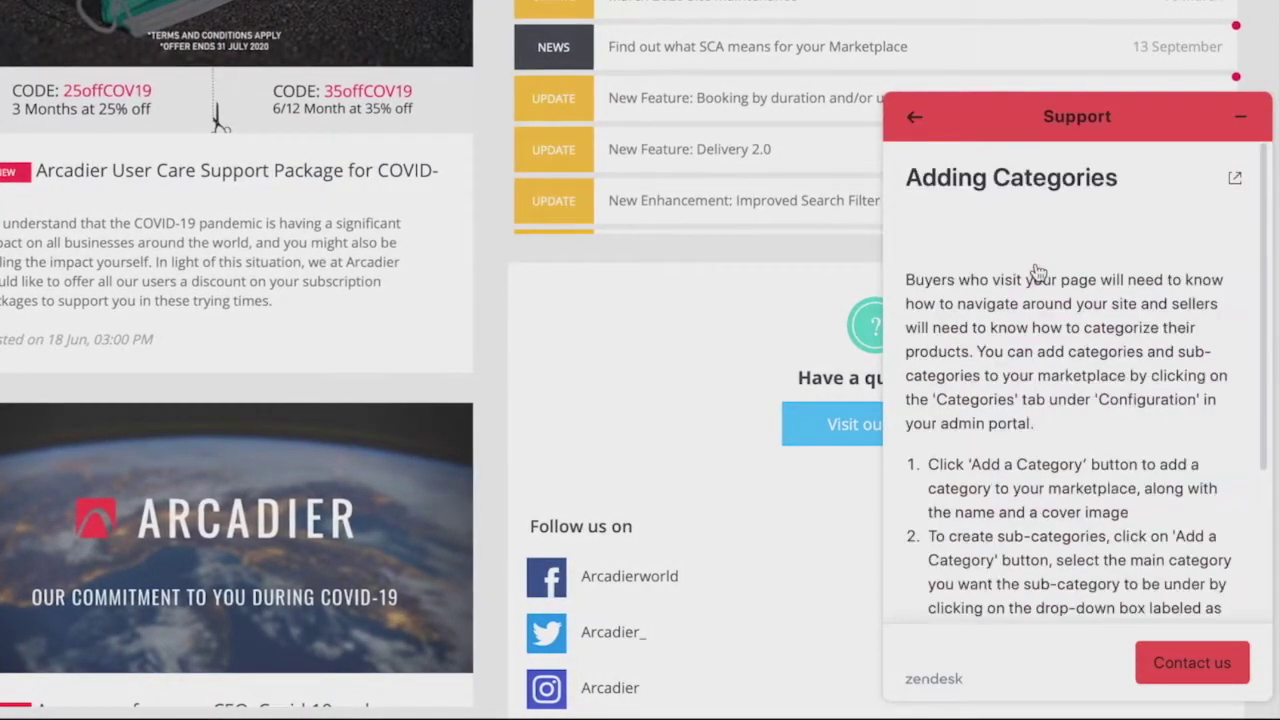
{"action": "scroll", "coordinate": [1038, 272], "scroll_direction": "down", "scroll_amount": 5}
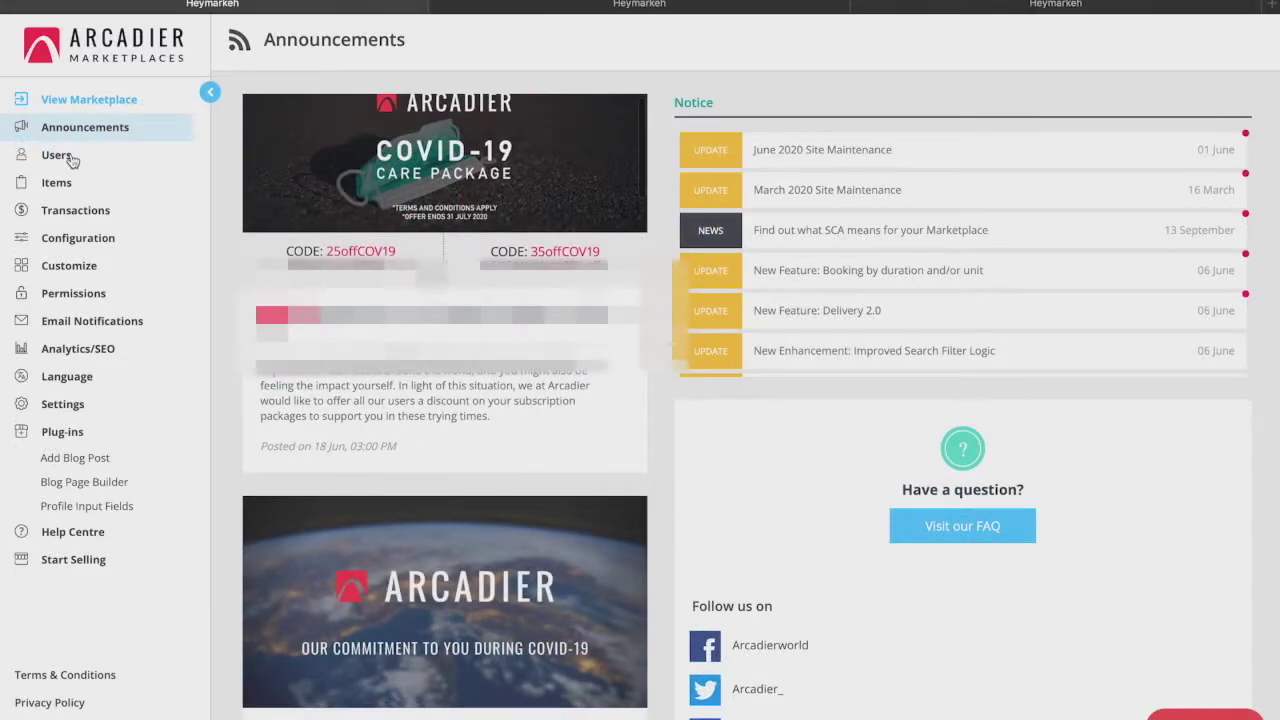
- In the user list, disable access for the consumer and the merchant who joined 11/05/2020, and re-enable the consumer's access
{"action": "left_click", "coordinate": [70, 156]}
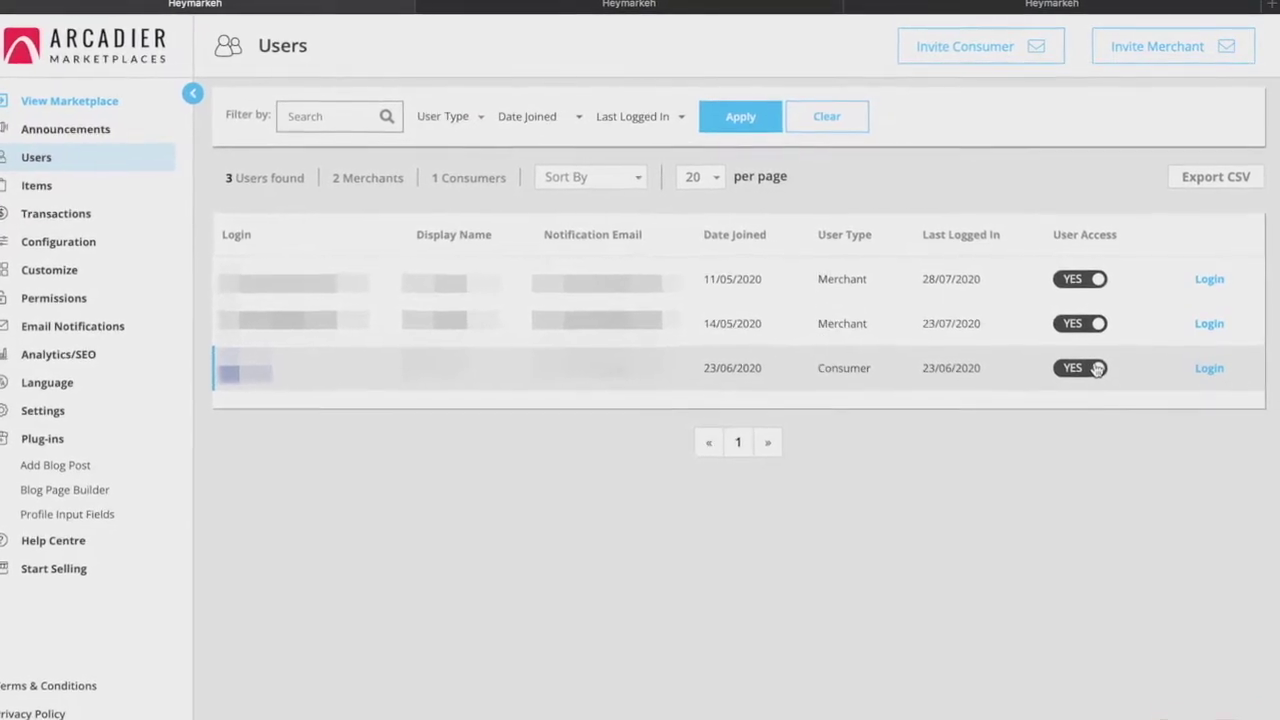
{"action": "left_click", "coordinate": [1087, 390]}
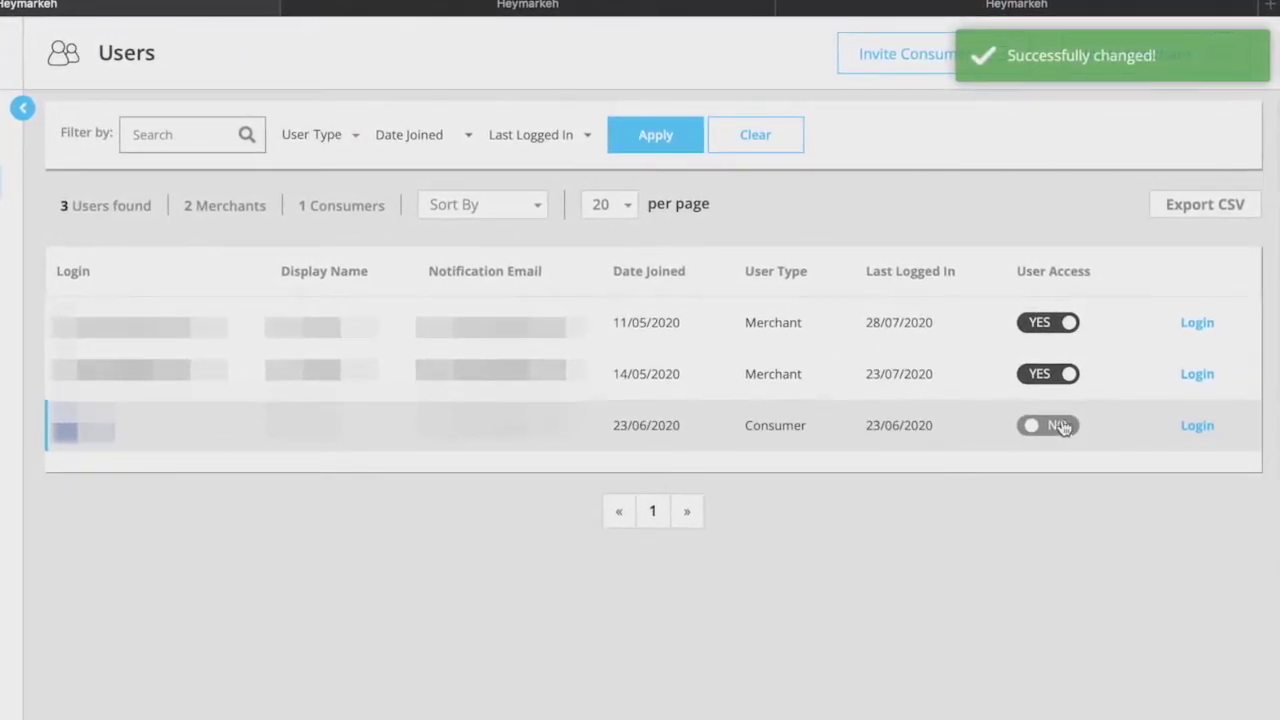
{"action": "left_click", "coordinate": [1066, 324]}
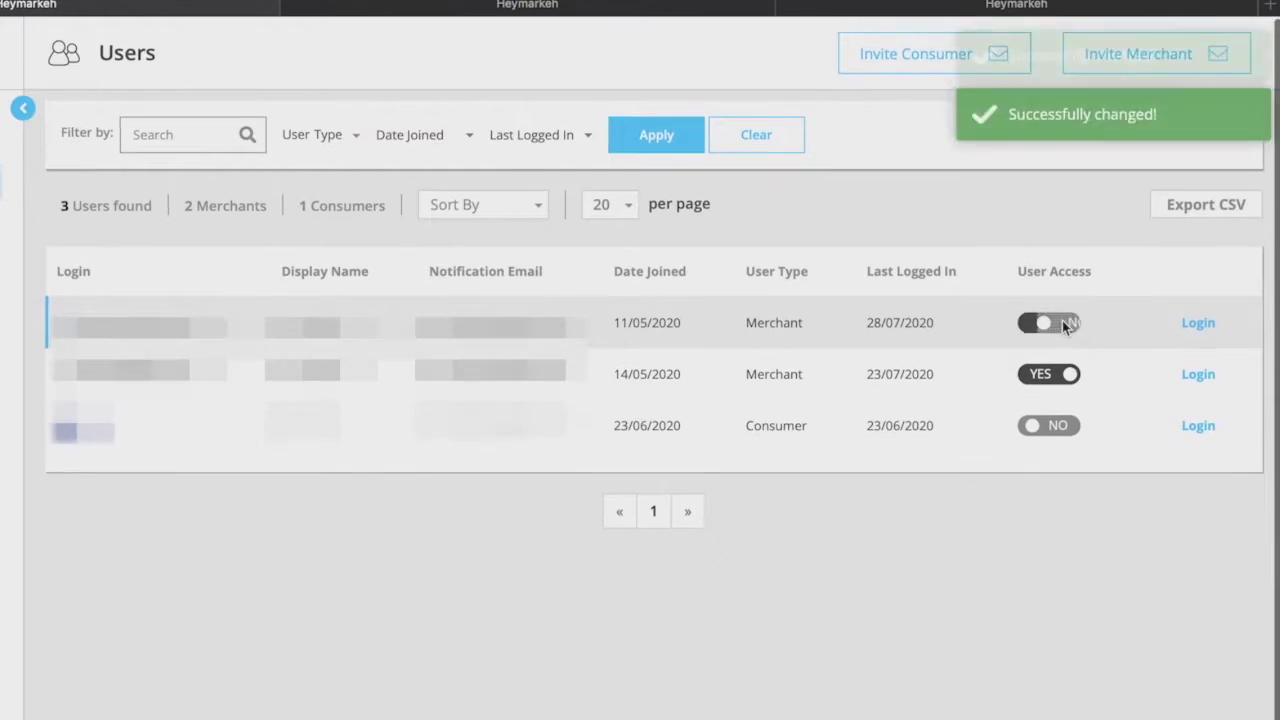
{"action": "scroll", "coordinate": [1062, 328], "scroll_direction": "down", "scroll_amount": 1}
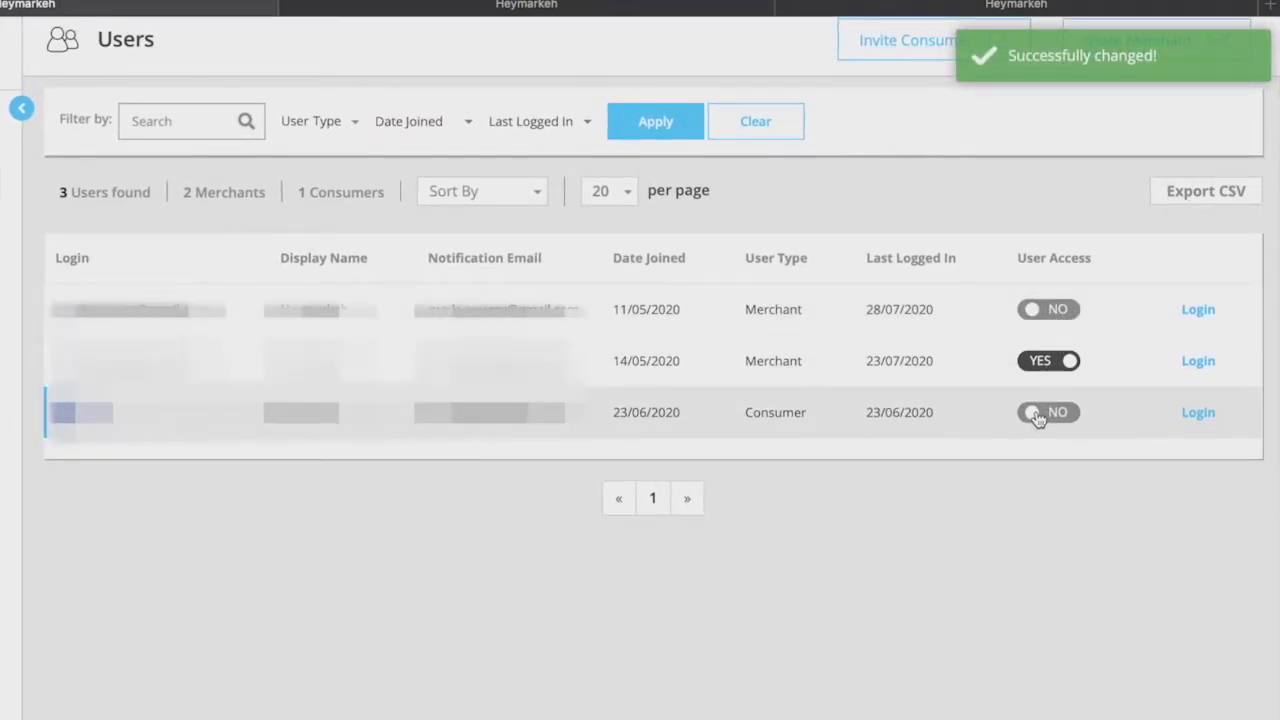
{"action": "left_click", "coordinate": [1040, 412]}
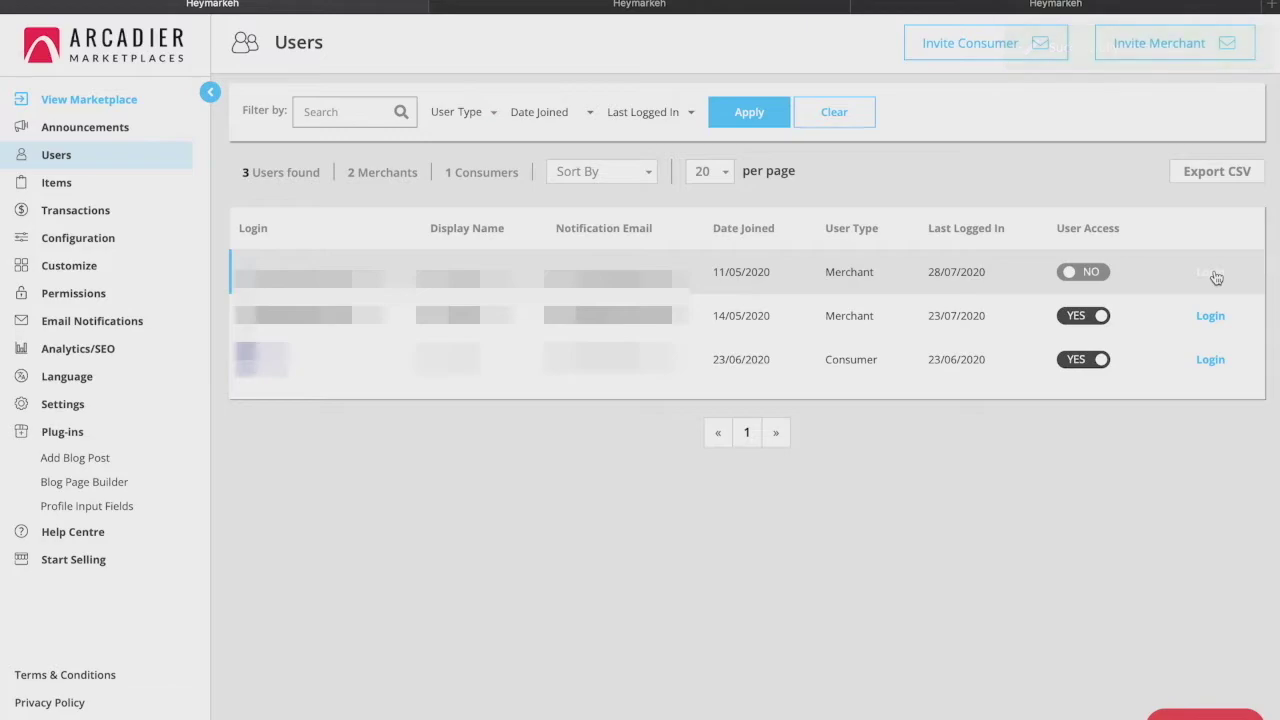
- Log in to the account of the merchant who joined 11/05/2020, agreeing to be taken to another page
{"action": "left_click", "coordinate": [1212, 274]}
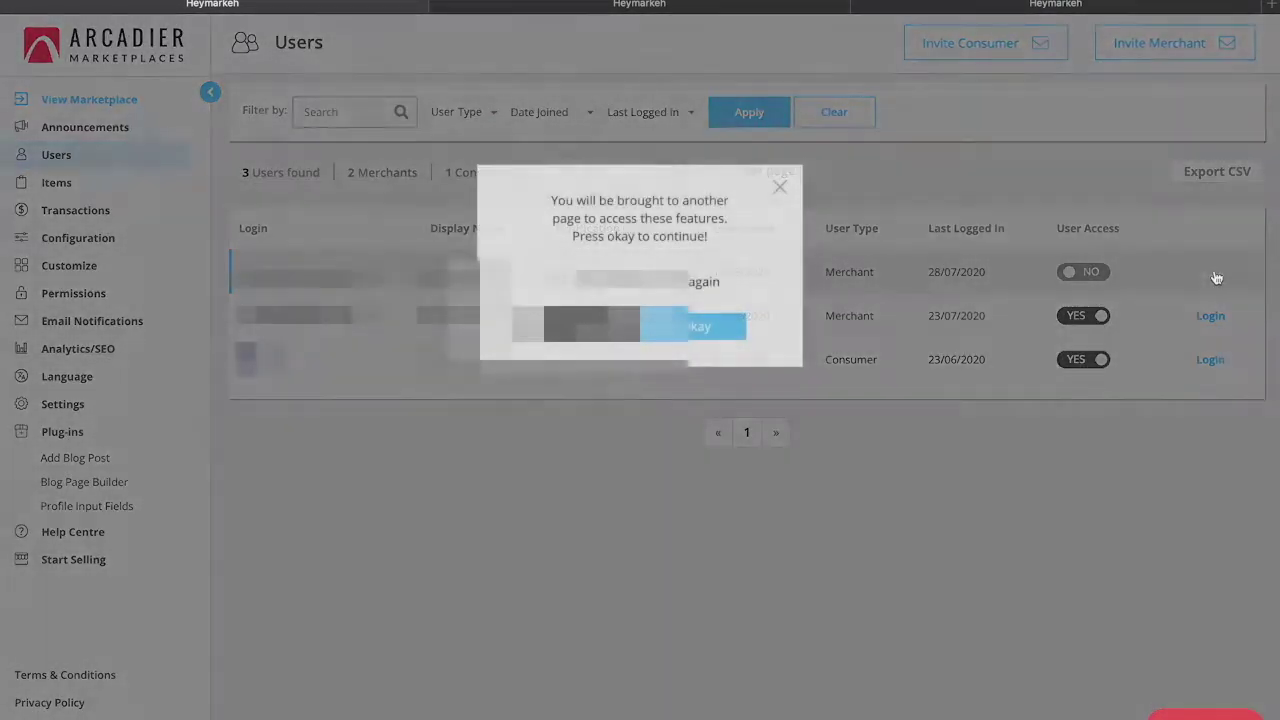
{"action": "left_click", "coordinate": [693, 327]}
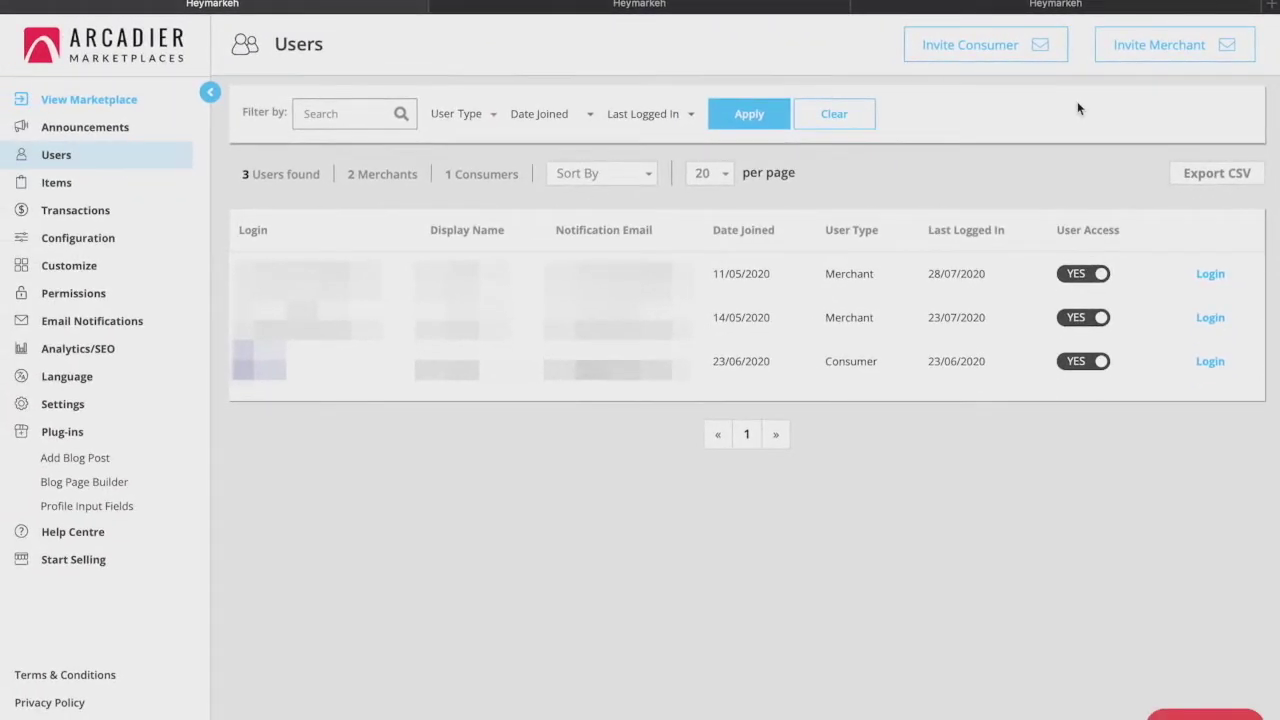
- Start a consumer invitation to the marketplace and enter the recipient's e-mail address
{"action": "left_click", "coordinate": [968, 49]}
{"action": "left_click", "coordinate": [779, 282]}
{"action": "type", "text": "test@gmai"}
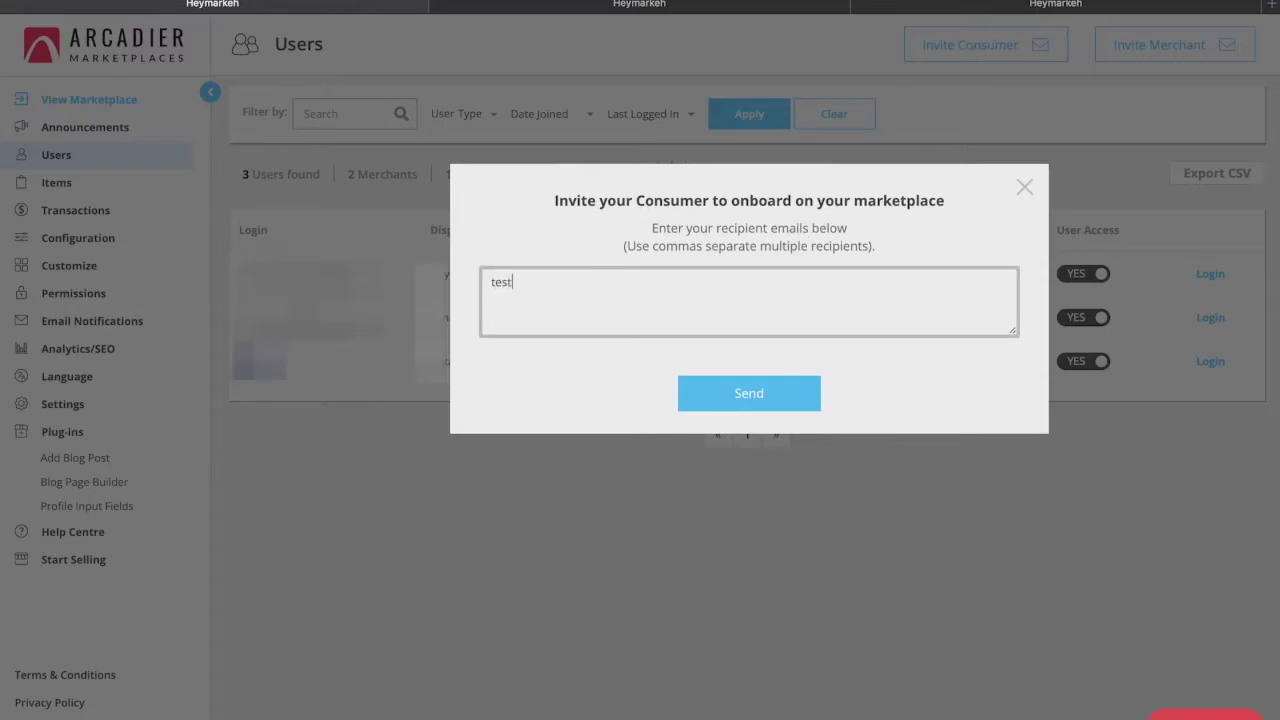
{"action": "type", "text": "l.com"}
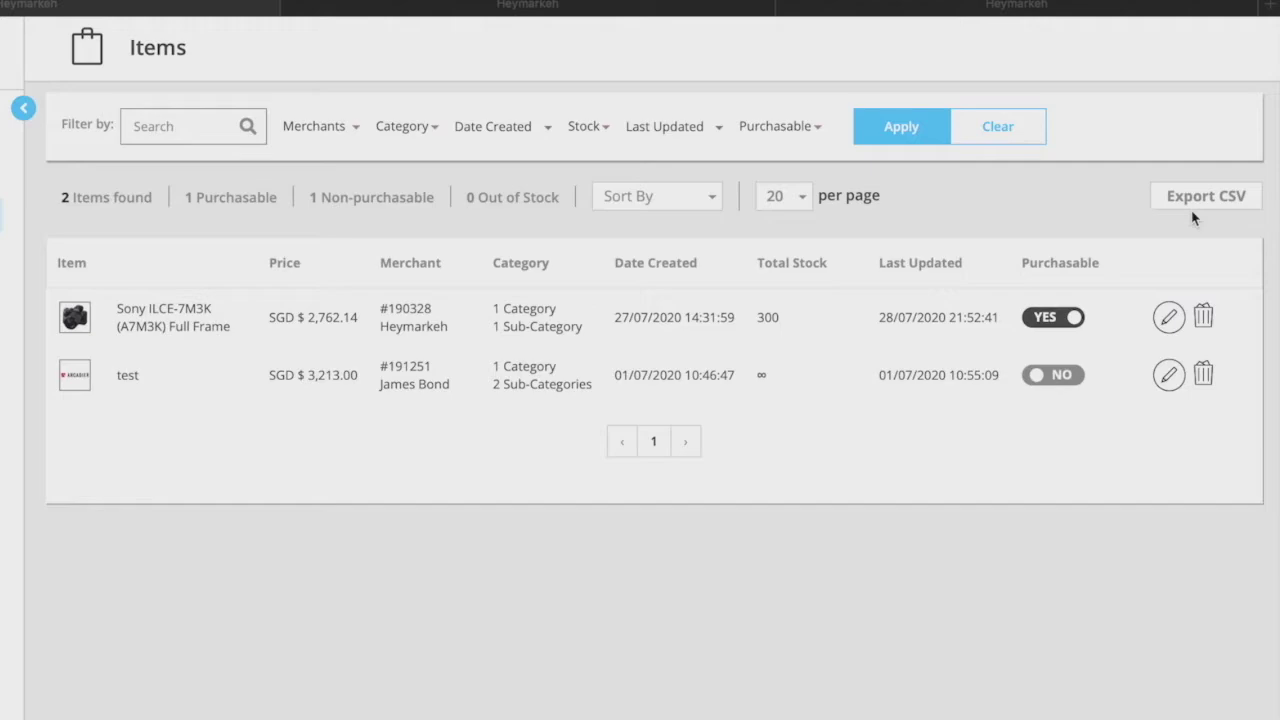
- Toggle the purchasable setting of the Sony ILCE-7M3K (A7M3K) Full Frame item off and back on
{"action": "left_click", "coordinate": [1078, 318]}
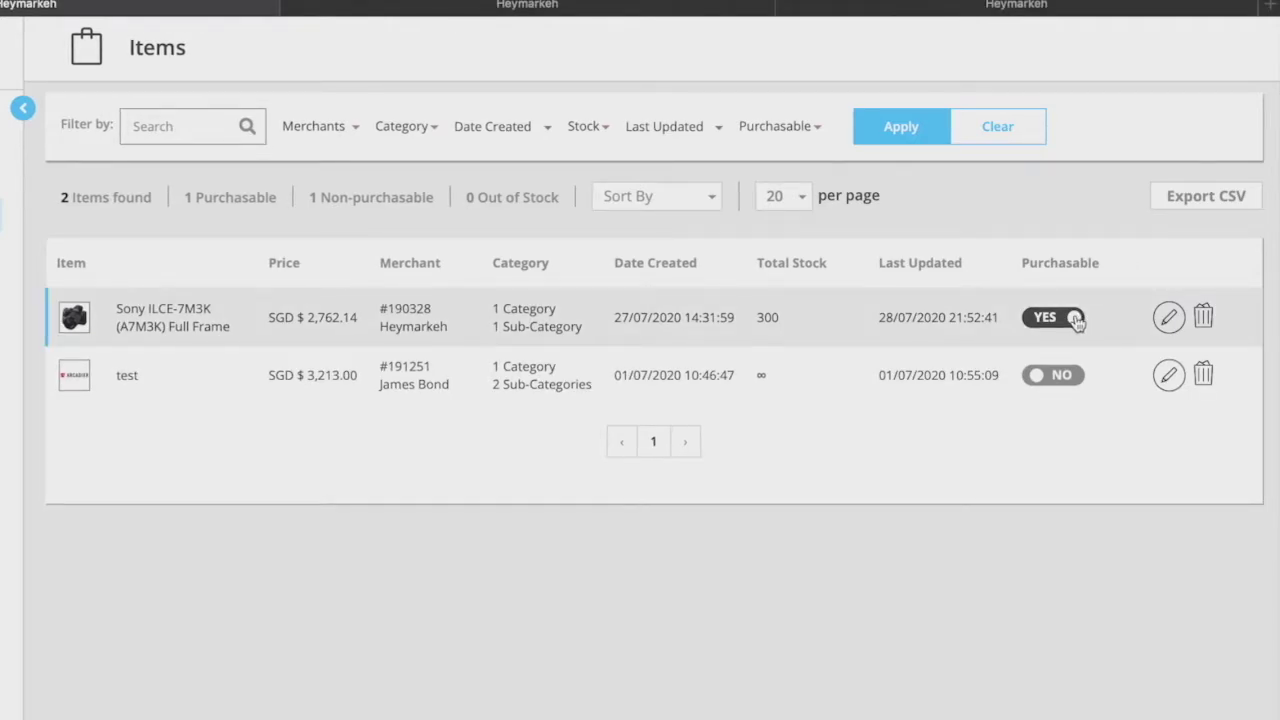
{"action": "left_click", "coordinate": [1043, 318]}
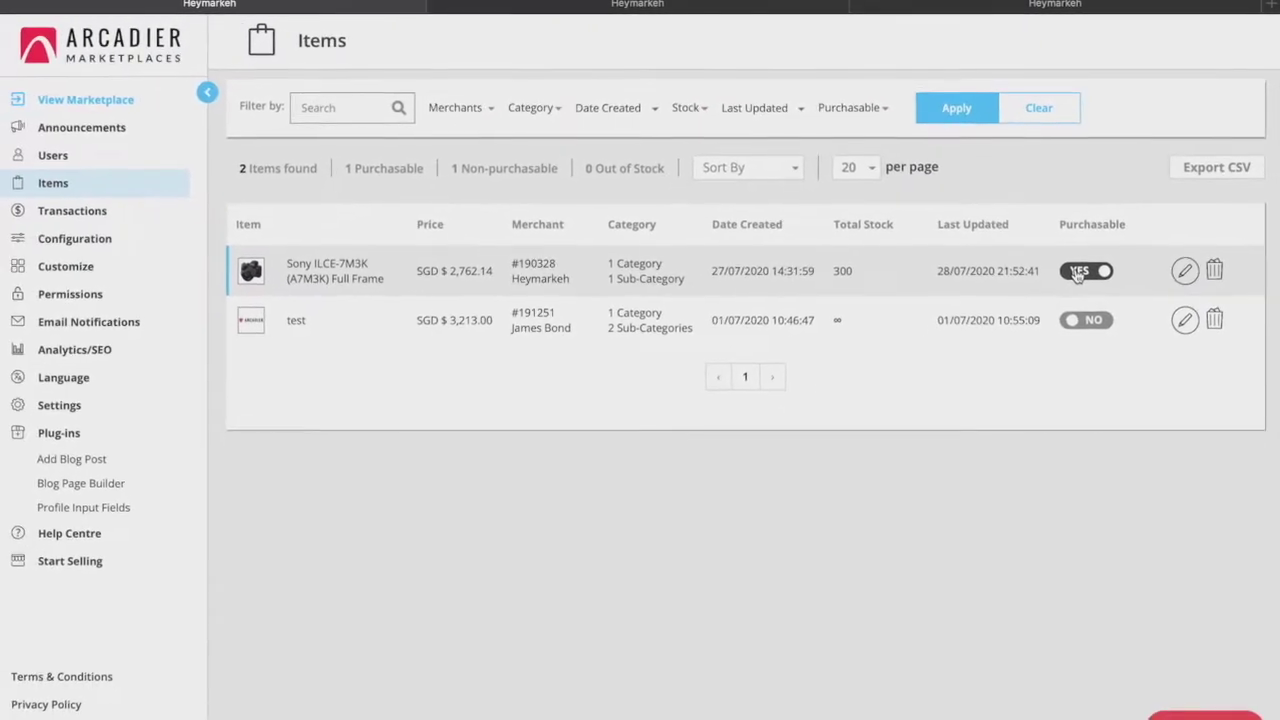
- Open the Sony ILCE-7M3K (A7M3K) Full Frame item for editing, review its categories, description and cover image, and save it
{"action": "left_click", "coordinate": [1184, 272]}
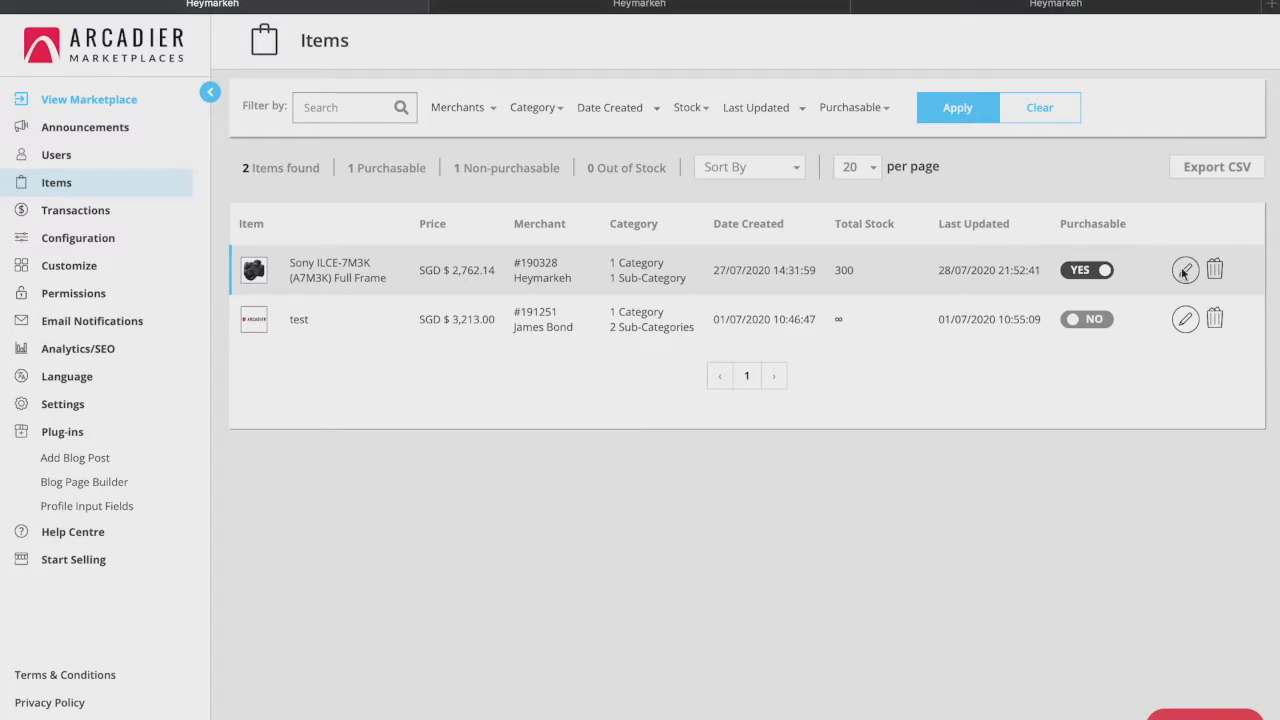
{"action": "scroll", "coordinate": [870, 286], "scroll_direction": "down", "scroll_amount": 5}
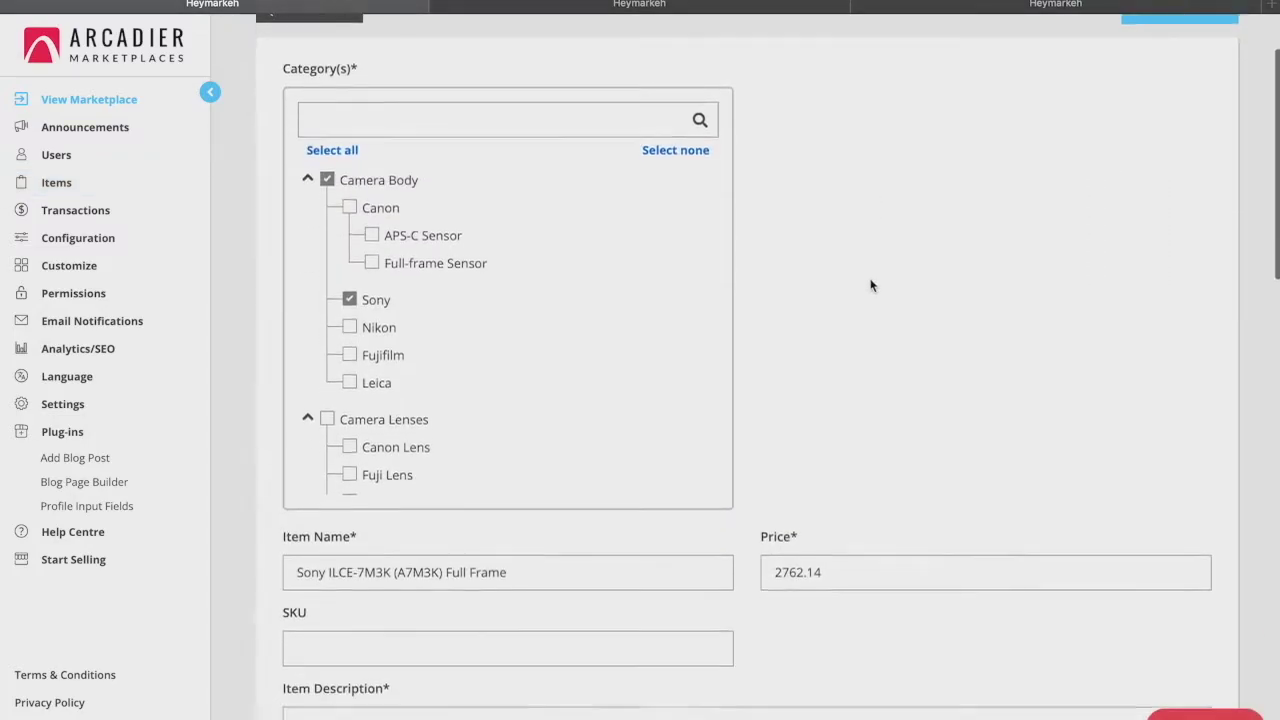
{"action": "scroll", "coordinate": [870, 286], "scroll_direction": "down", "scroll_amount": 10}
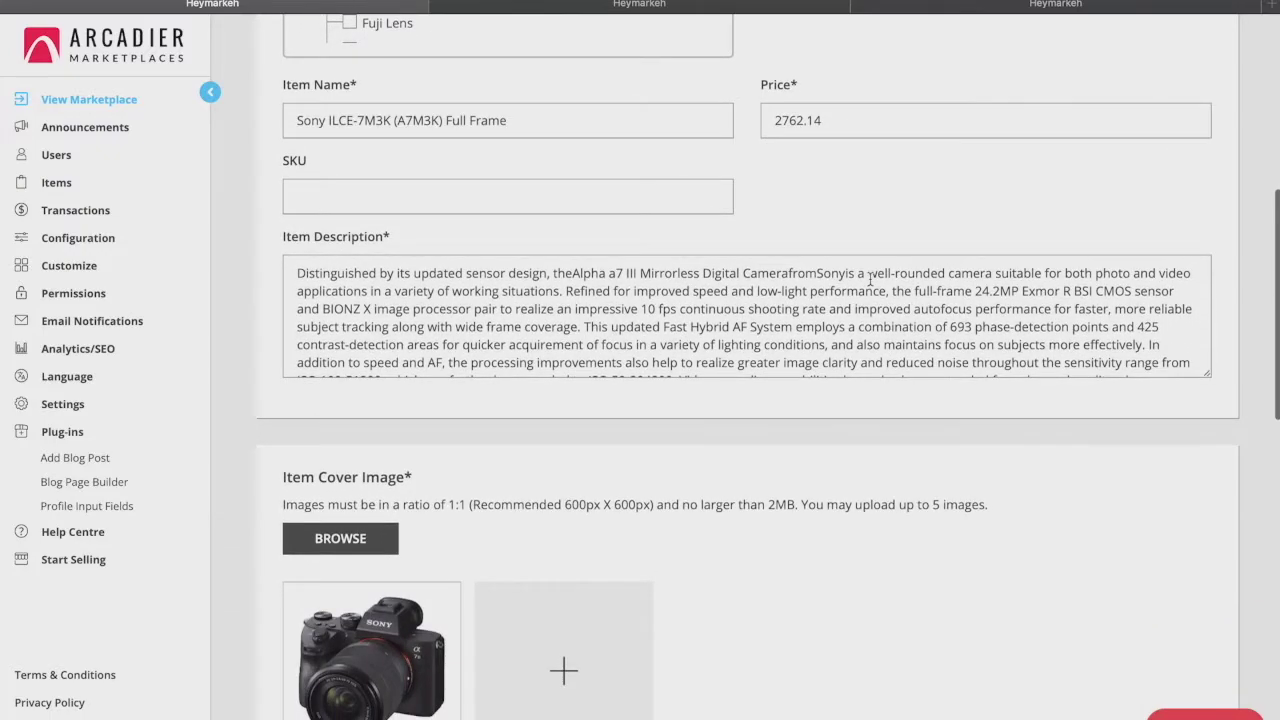
{"action": "scroll", "coordinate": [877, 437], "scroll_direction": "down", "scroll_amount": 4}
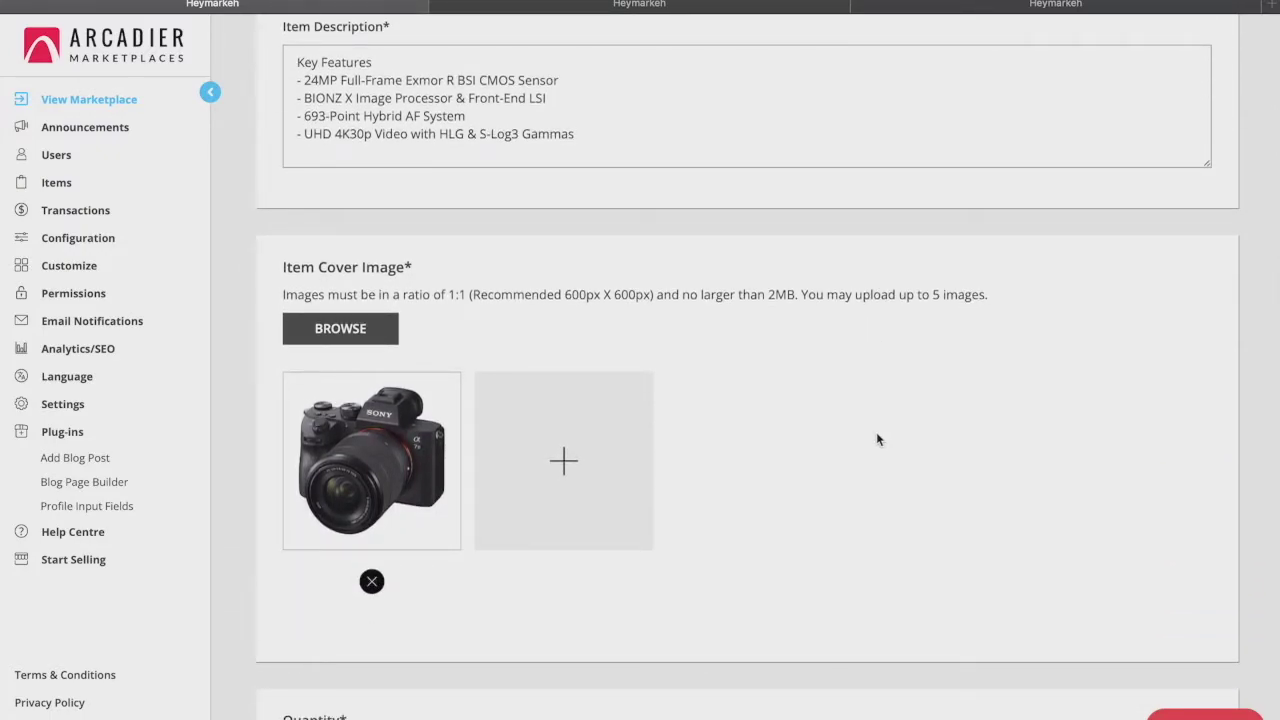
{"action": "scroll", "coordinate": [876, 437], "scroll_direction": "up", "scroll_amount": 15}
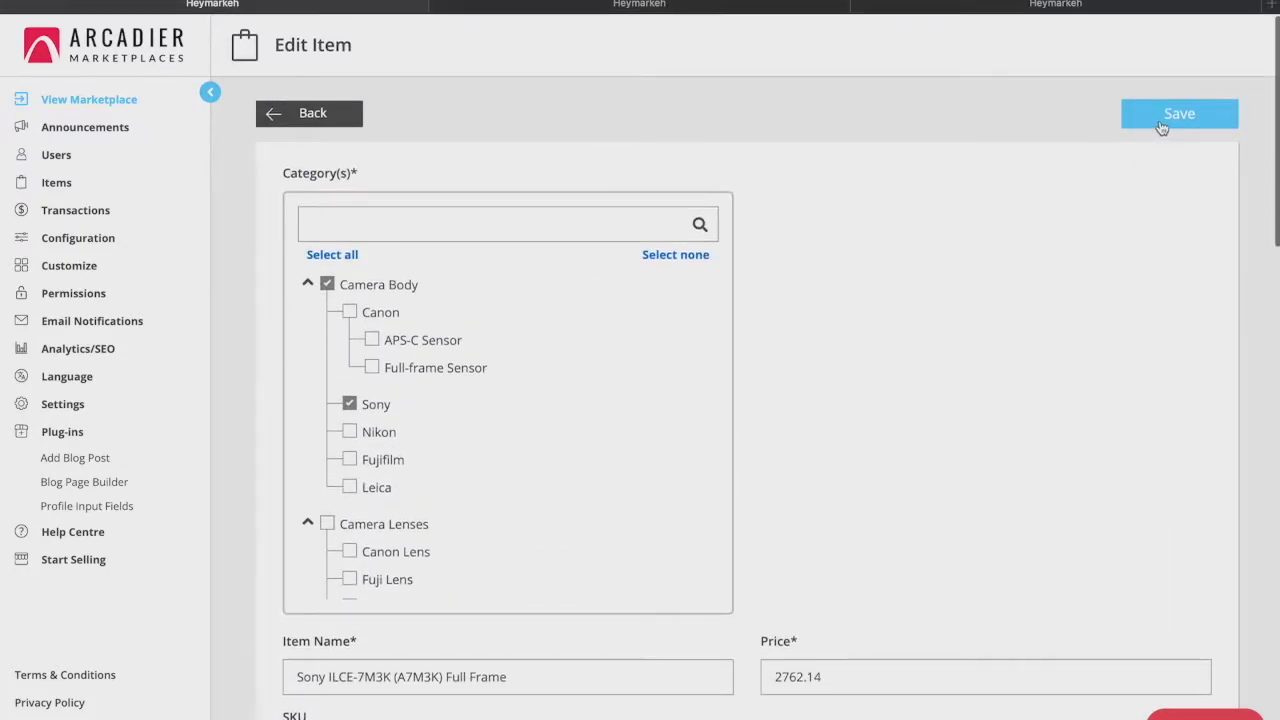
{"action": "left_click", "coordinate": [1160, 118]}
- Open the transaction list and examine the order's details across to its payment status
{"action": "mouse_move", "coordinate": [75, 243]}
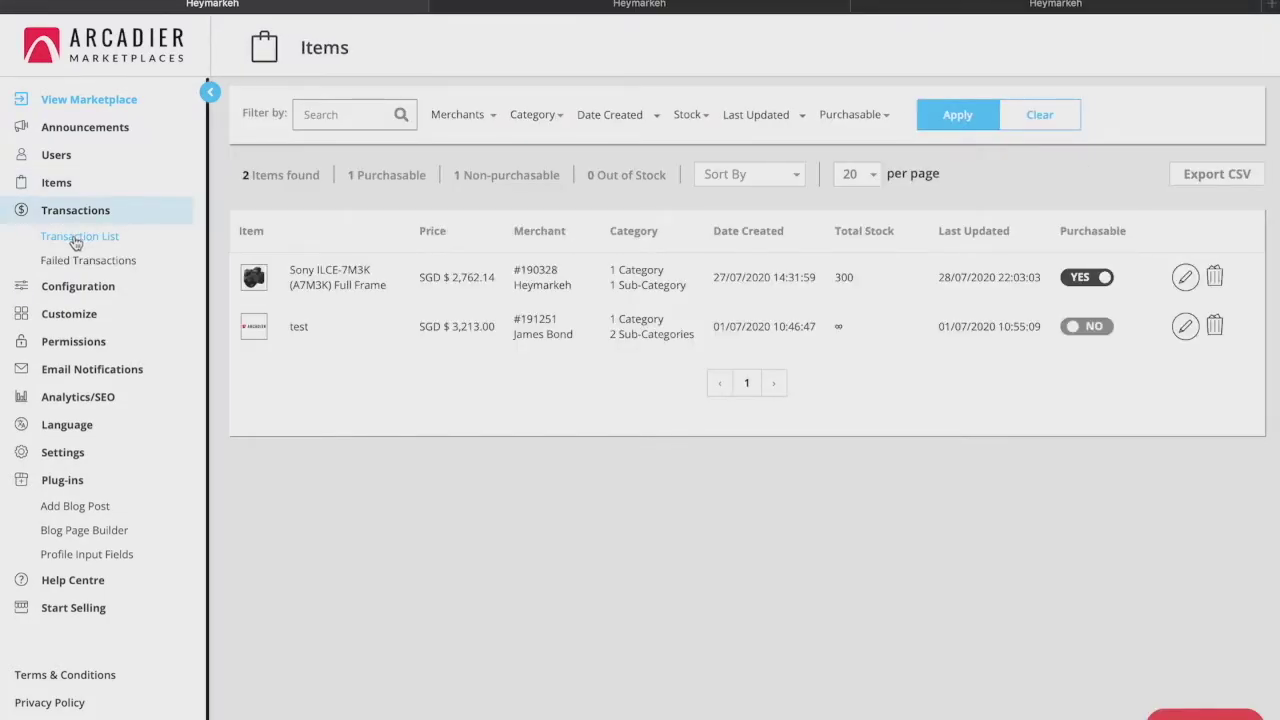
{"action": "left_click", "coordinate": [75, 240]}
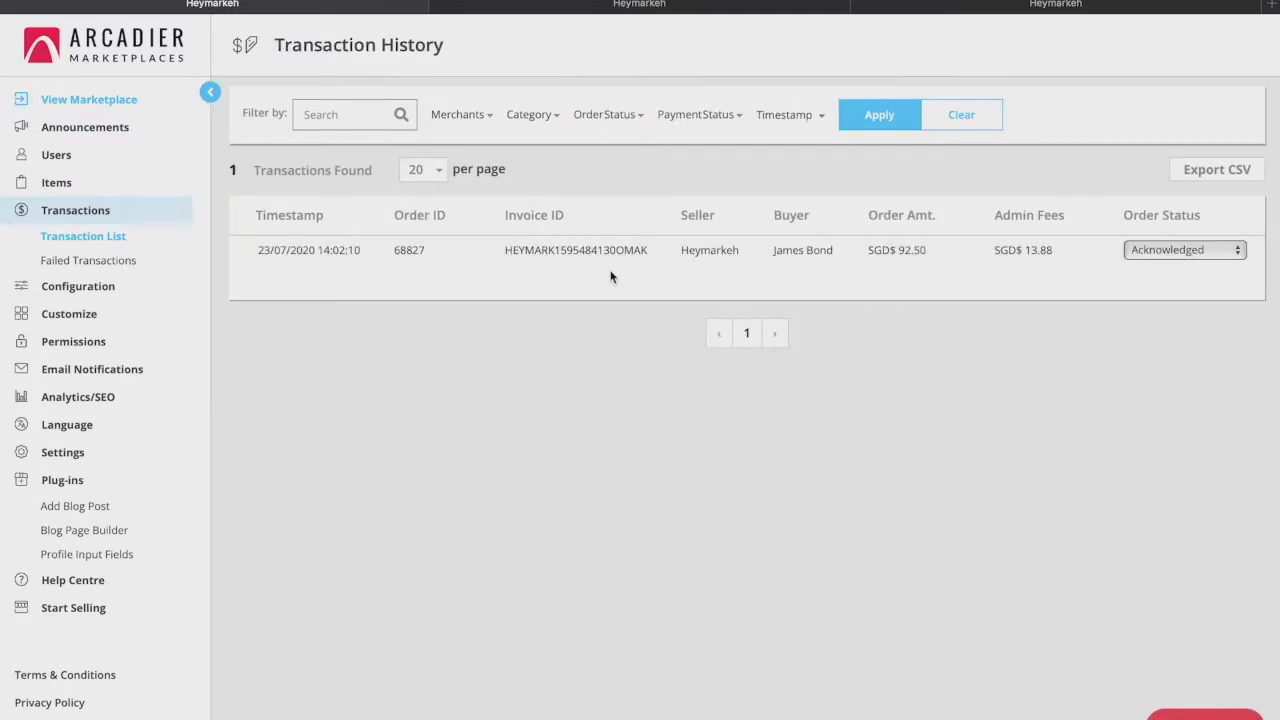
{"action": "scroll", "coordinate": [608, 271], "scroll_direction": "right", "scroll_amount": 2}
{"action": "scroll", "coordinate": [608, 270], "scroll_direction": "right", "scroll_amount": 5}
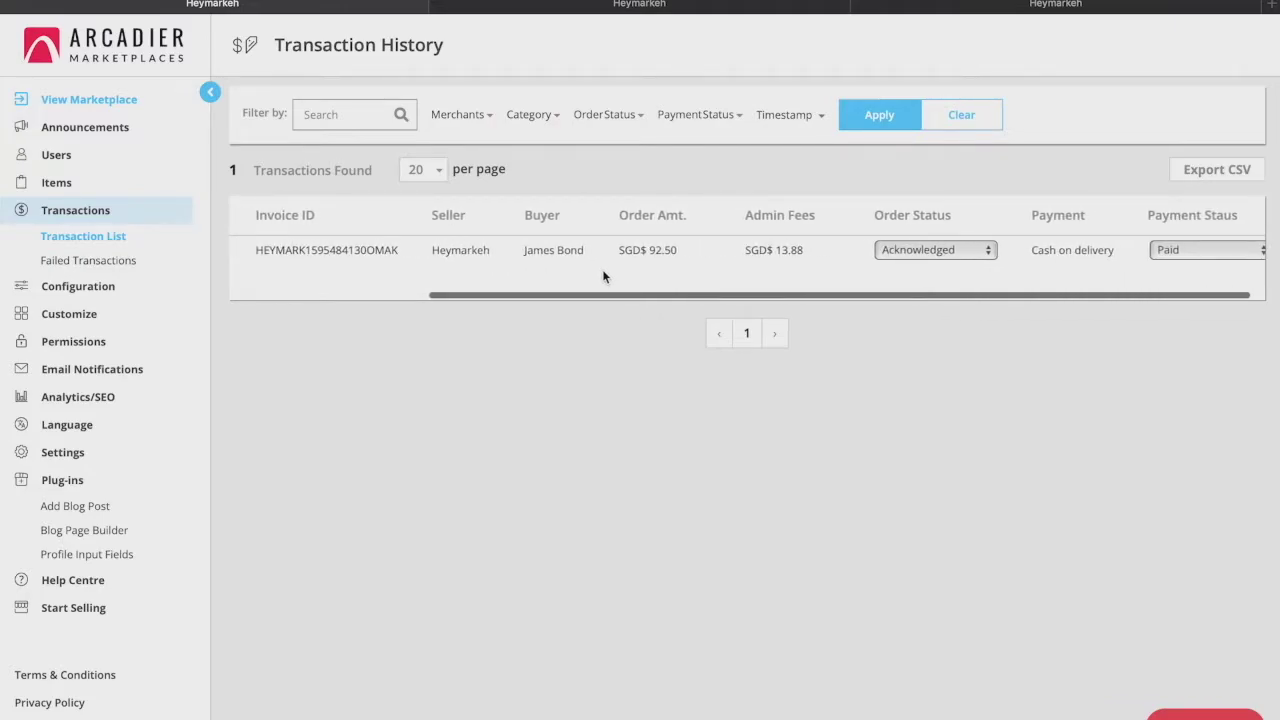
{"action": "scroll", "coordinate": [603, 273], "scroll_direction": "right", "scroll_amount": 1}
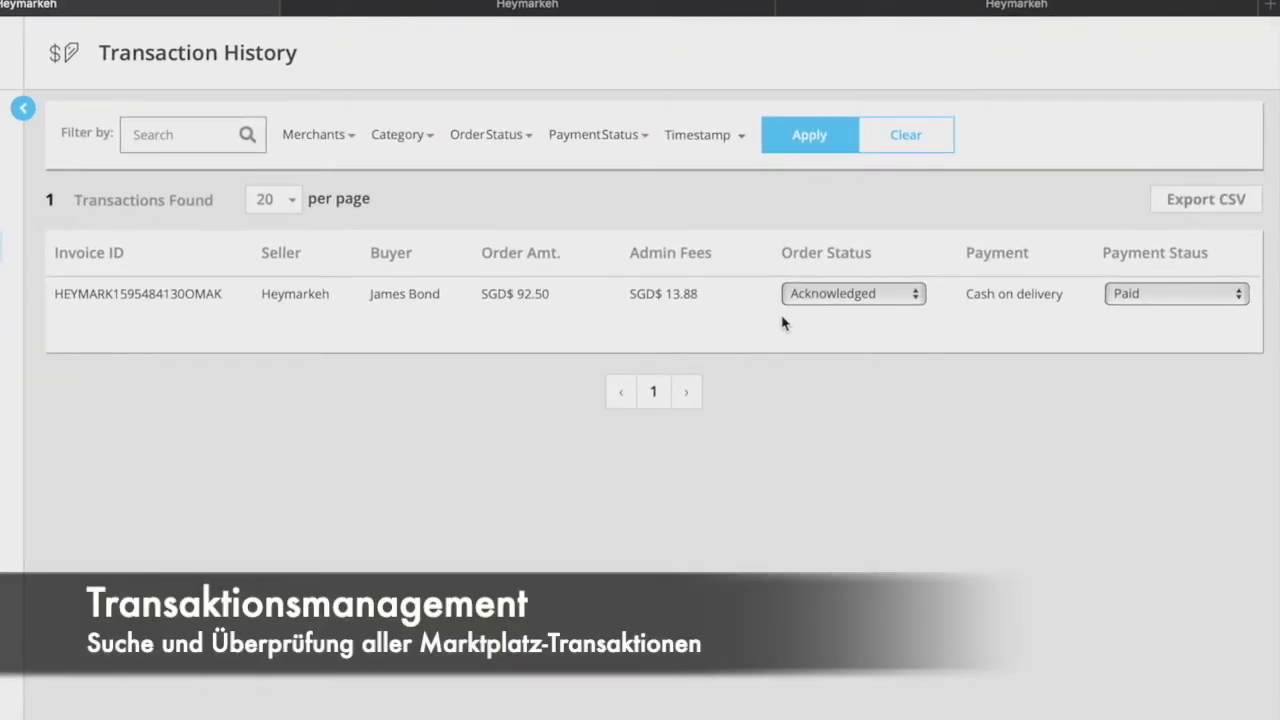
- Check the order status and payment status options of the transaction, keeping Acknowledged and Paid
{"action": "left_click", "coordinate": [848, 293]}
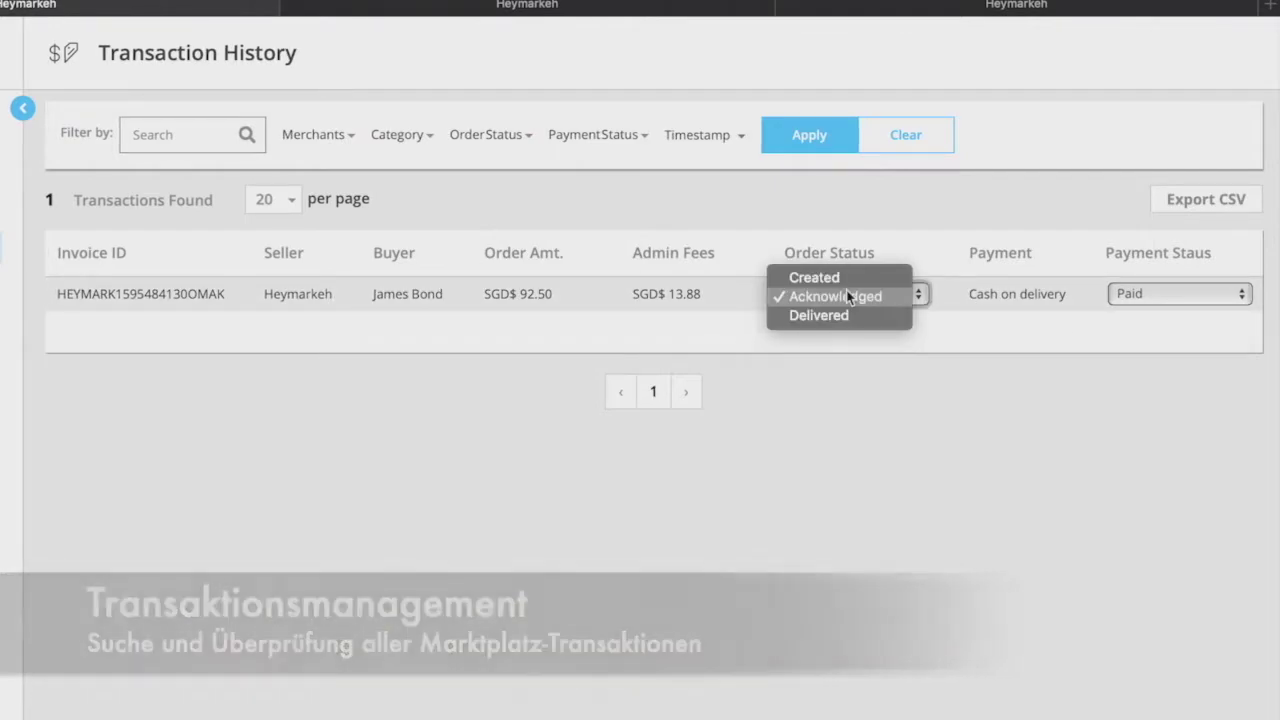
{"action": "left_click", "coordinate": [1158, 295]}
{"action": "left_click", "coordinate": [1158, 295]}
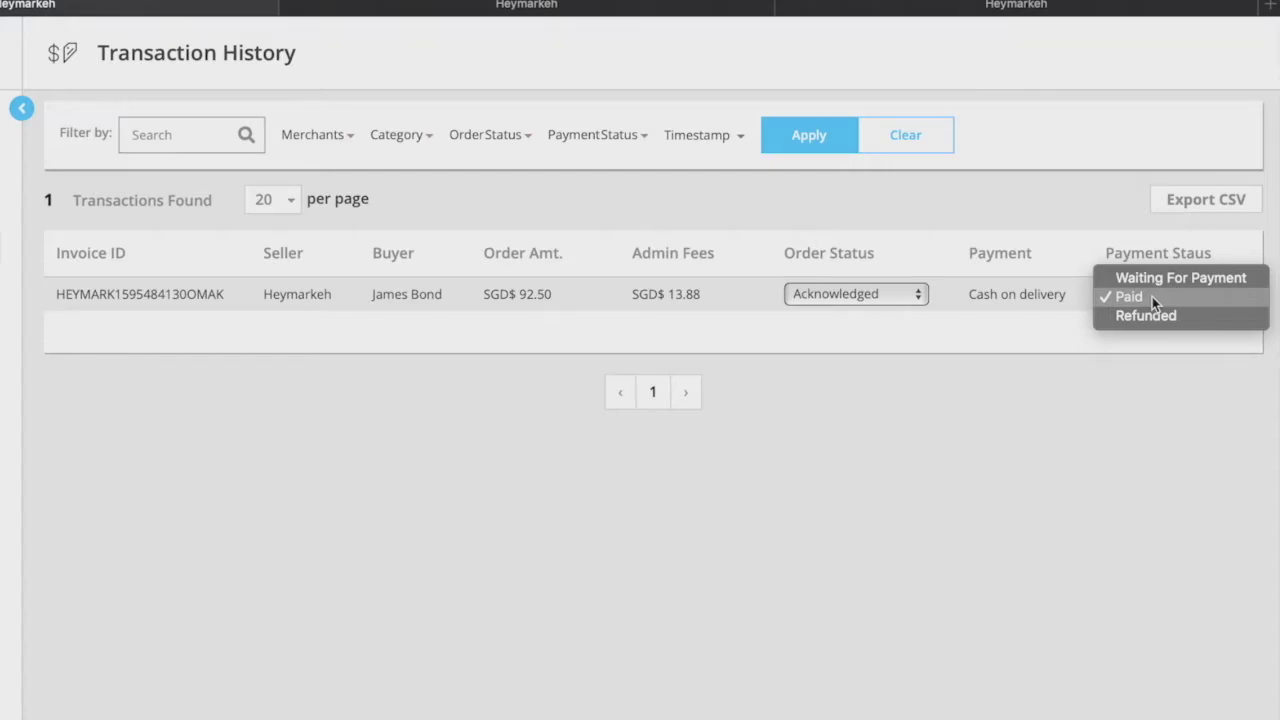
{"action": "left_click", "coordinate": [1152, 296]}
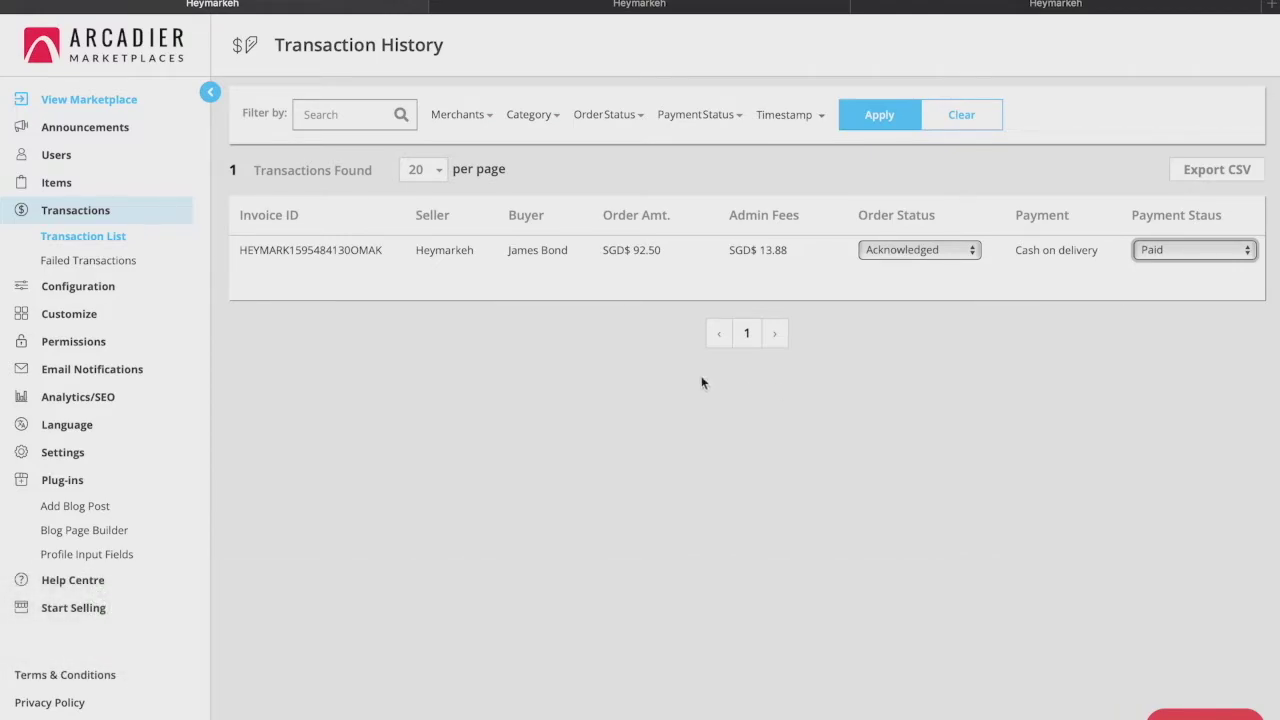
- Open the marketplace's category configuration and look through the category and sub-category list
{"action": "left_click", "coordinate": [110, 288]}
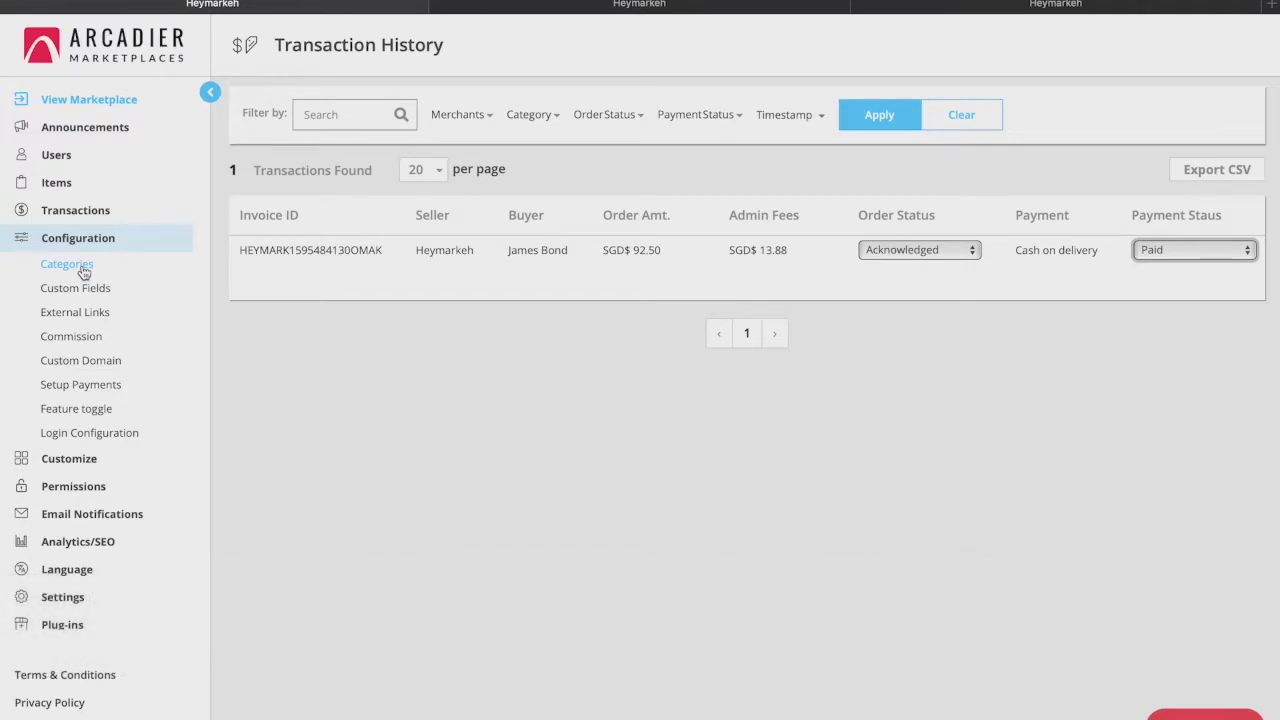
{"action": "left_click", "coordinate": [83, 269]}
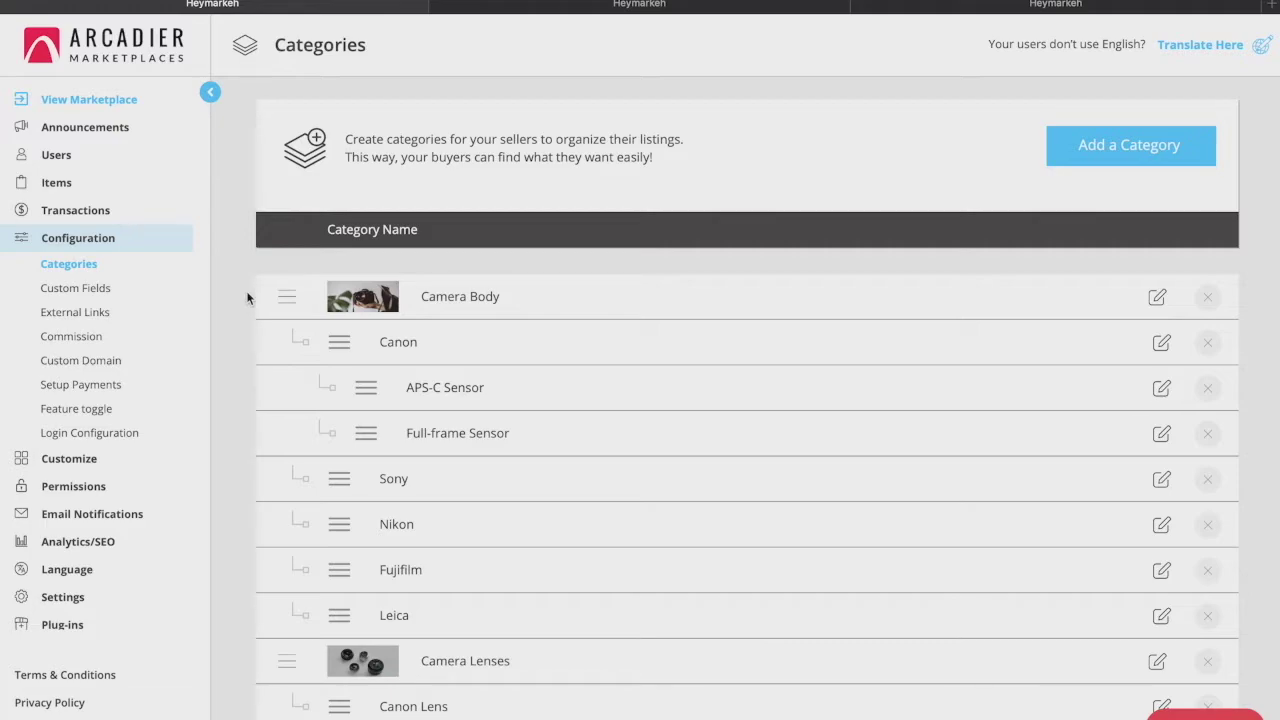
{"action": "scroll", "coordinate": [248, 298], "scroll_direction": "down", "scroll_amount": 2}
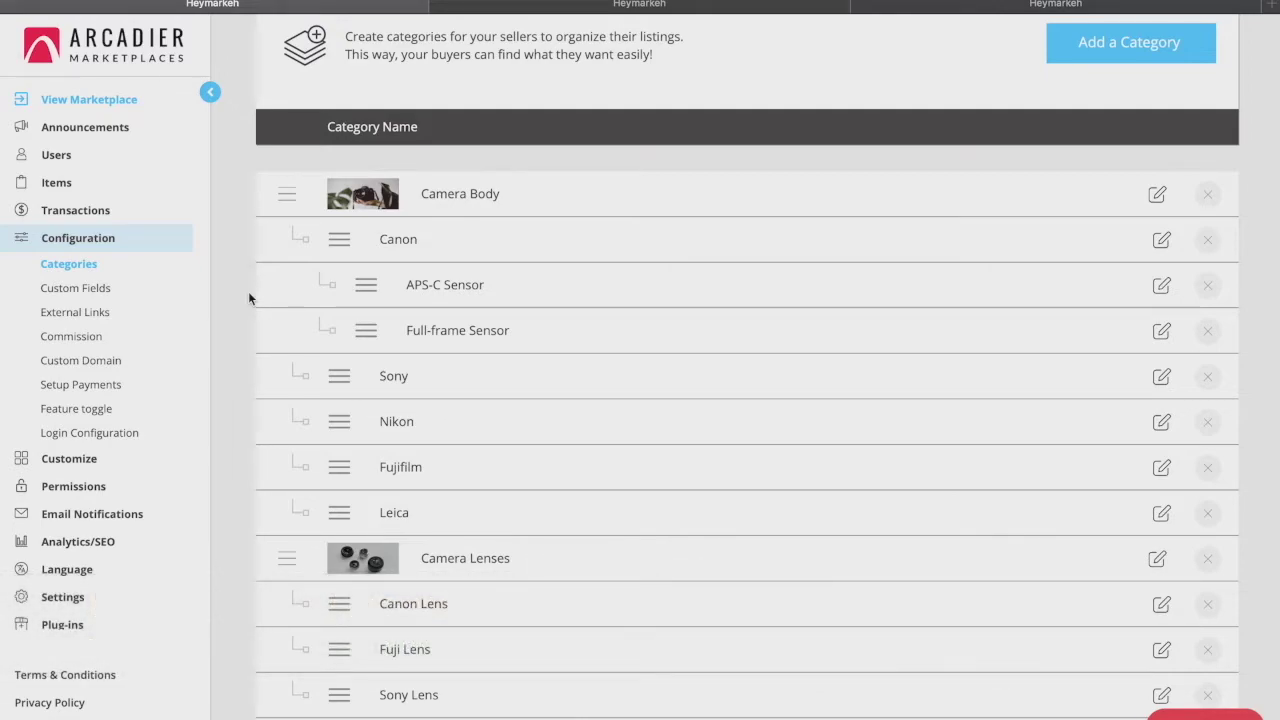
{"action": "scroll", "coordinate": [248, 291], "scroll_direction": "up", "scroll_amount": 1}
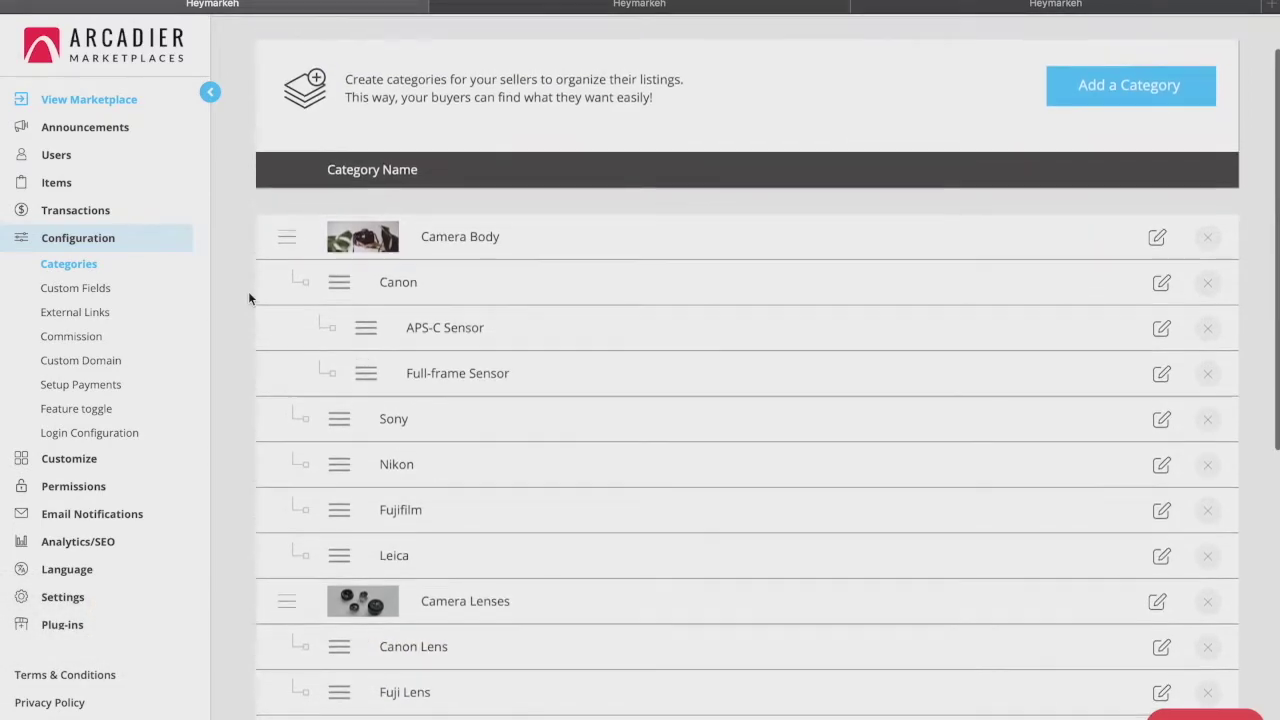
- Open the form for a new category, review its parent category options and image upload, and close it without saving
{"action": "left_click", "coordinate": [1079, 95]}
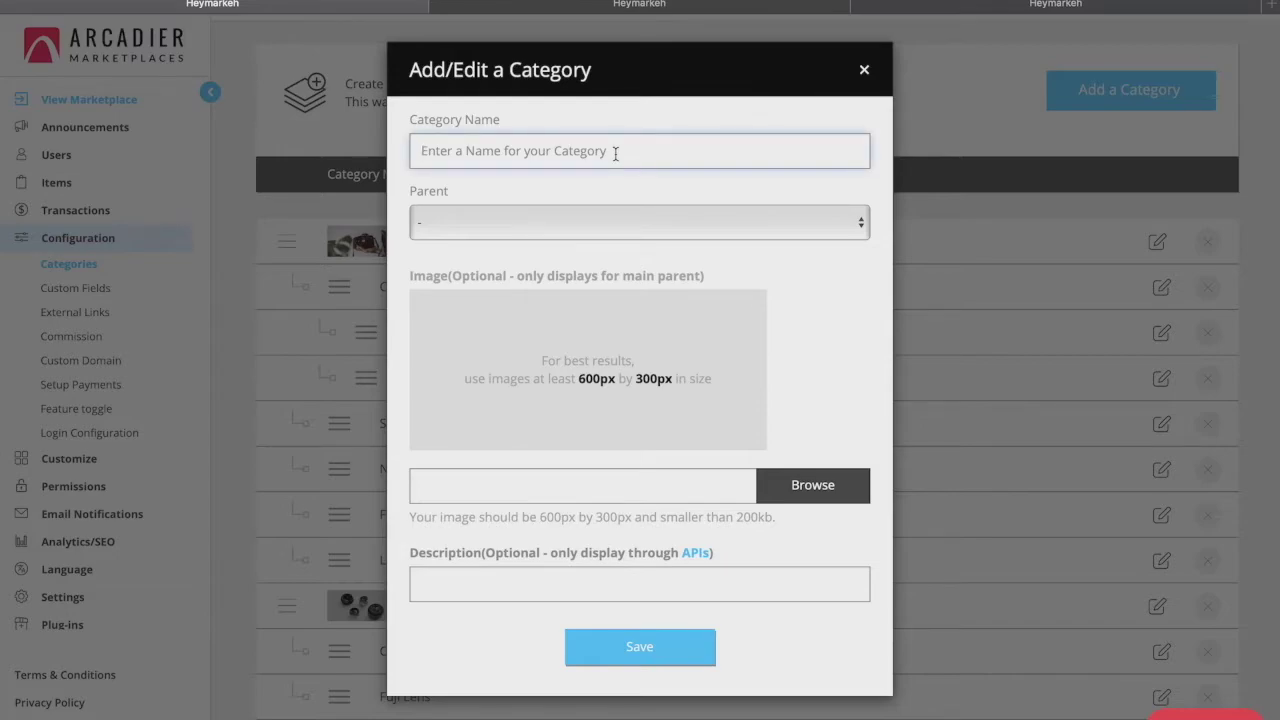
{"action": "left_click", "coordinate": [571, 213]}
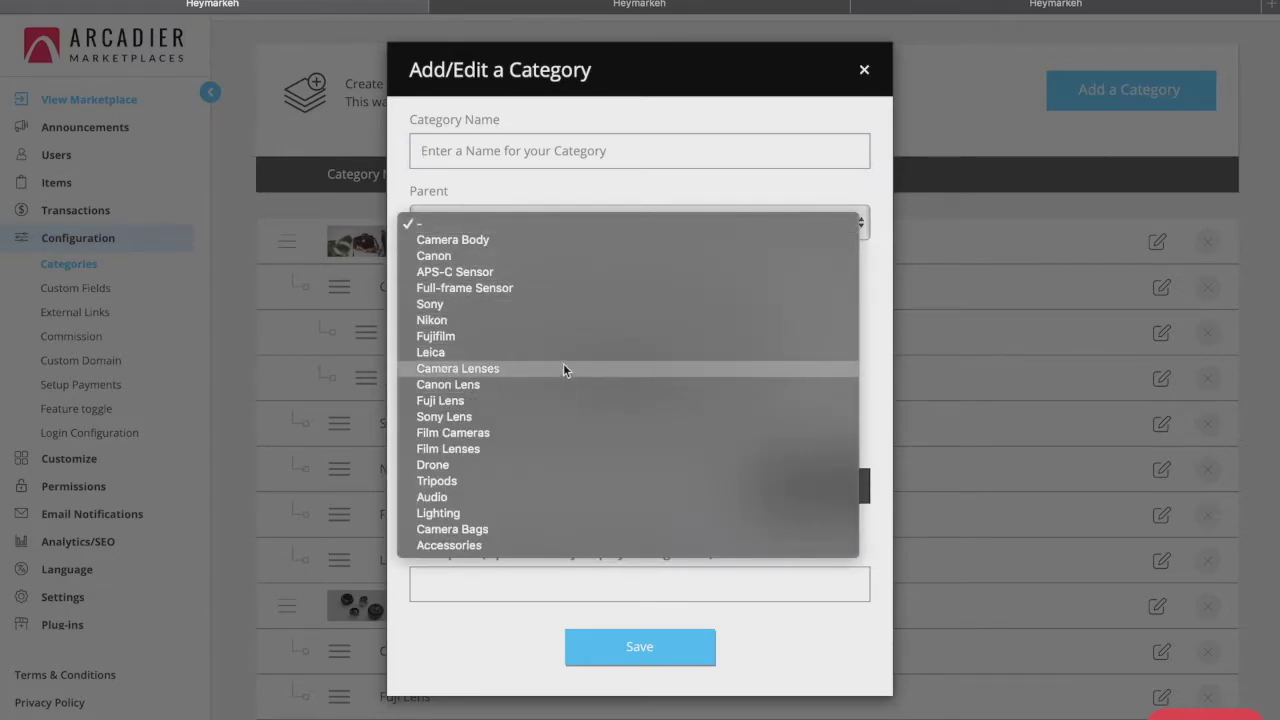
{"action": "left_click", "coordinate": [554, 175]}
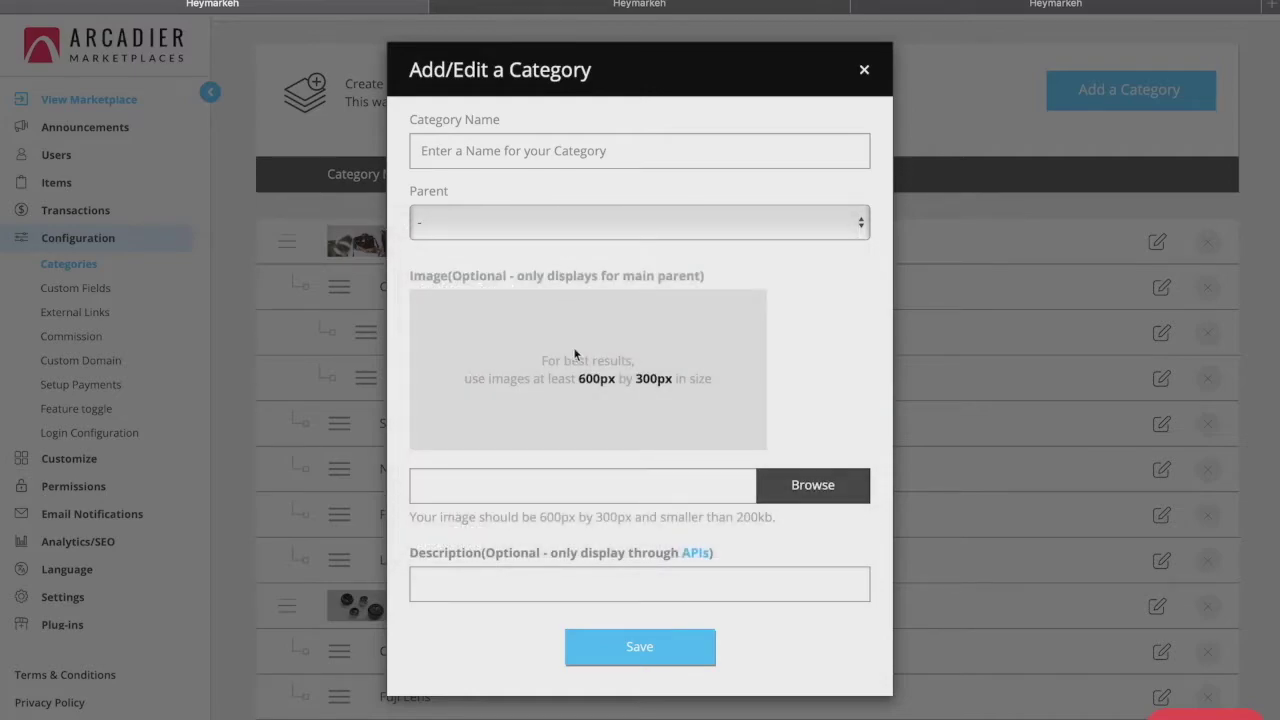
{"action": "left_click", "coordinate": [769, 485]}
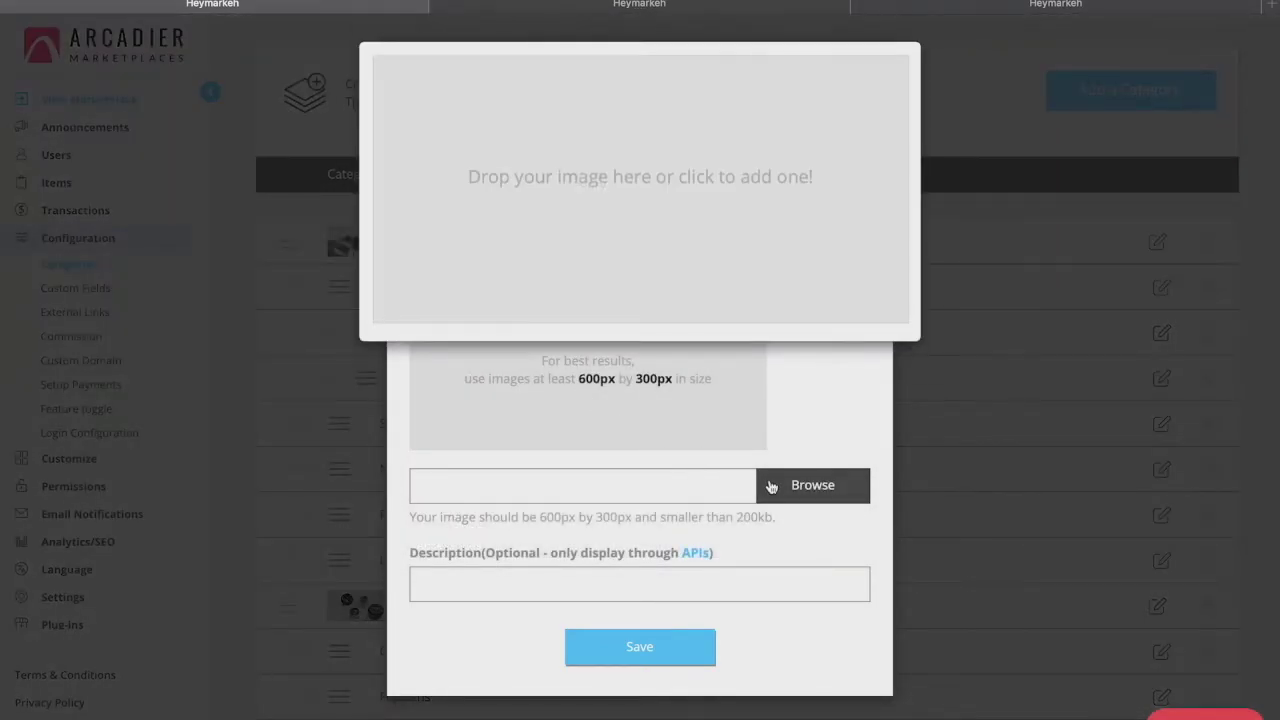
{"action": "left_click", "coordinate": [829, 420]}
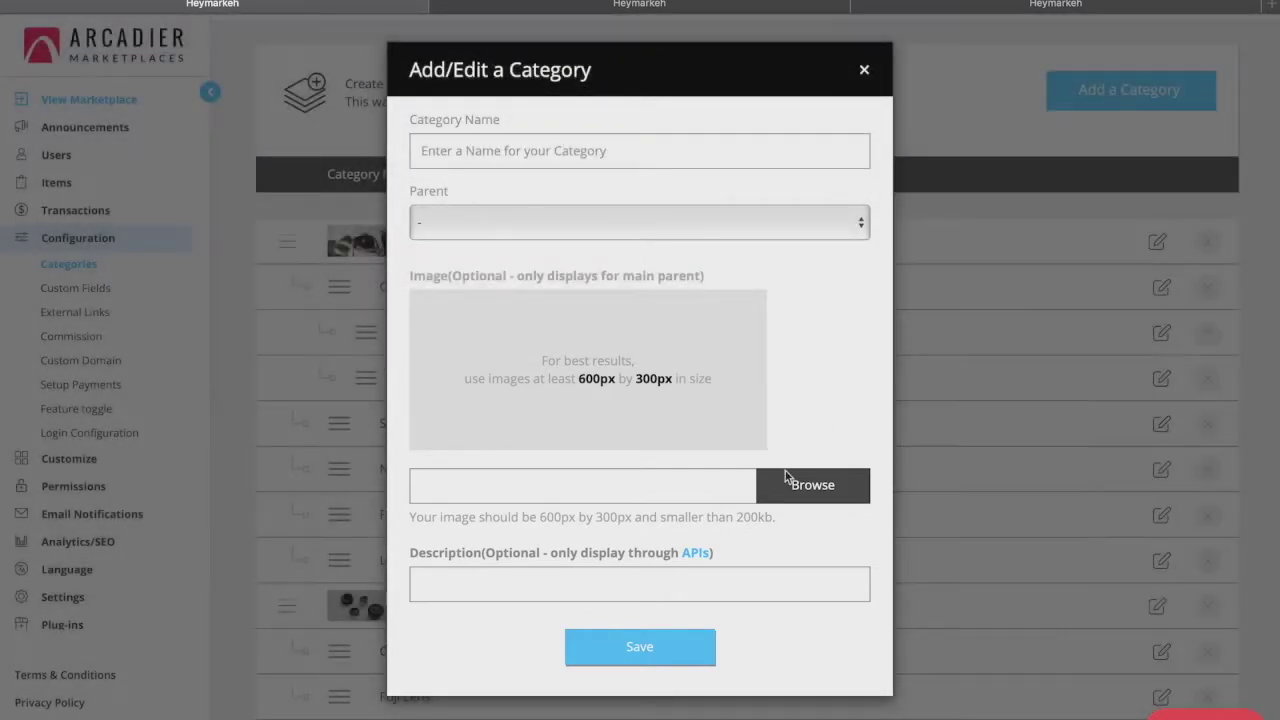
{"action": "left_click", "coordinate": [865, 67]}
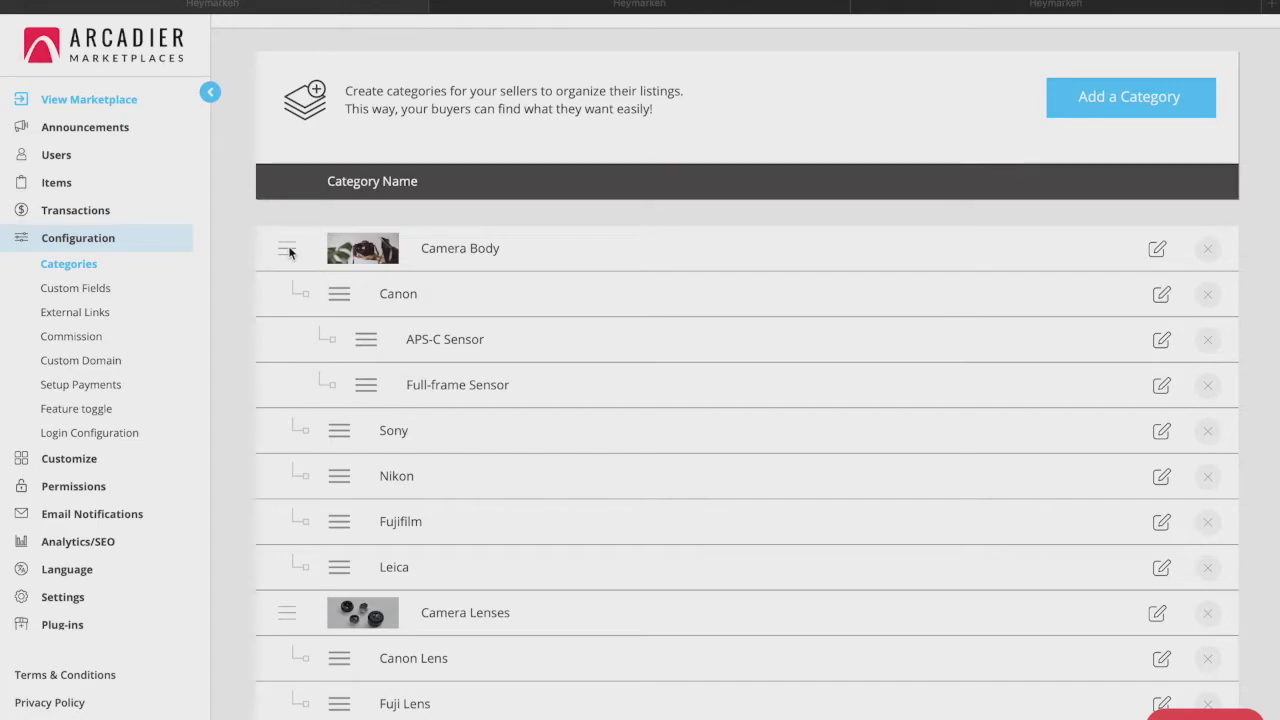
{"action": "mouse_move", "coordinate": [340, 301]}
{"action": "left_mouse_down"}
{"action": "mouse_move", "coordinate": [351, 479]}
{"action": "mouse_move", "coordinate": [343, 294]}
{"action": "left_mouse_up"}
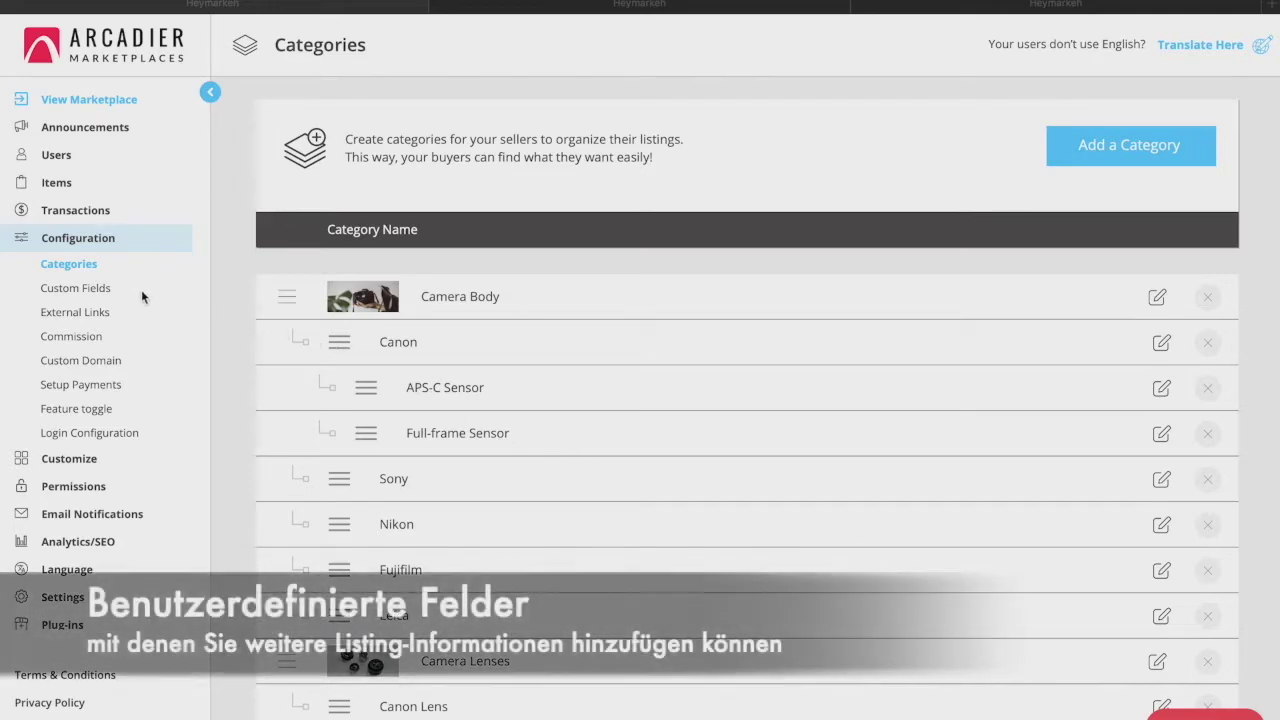
- Start a new custom item field named "Where is it manufactured in?" as a mandatory field of type Text Field
{"action": "left_click", "coordinate": [99, 291]}
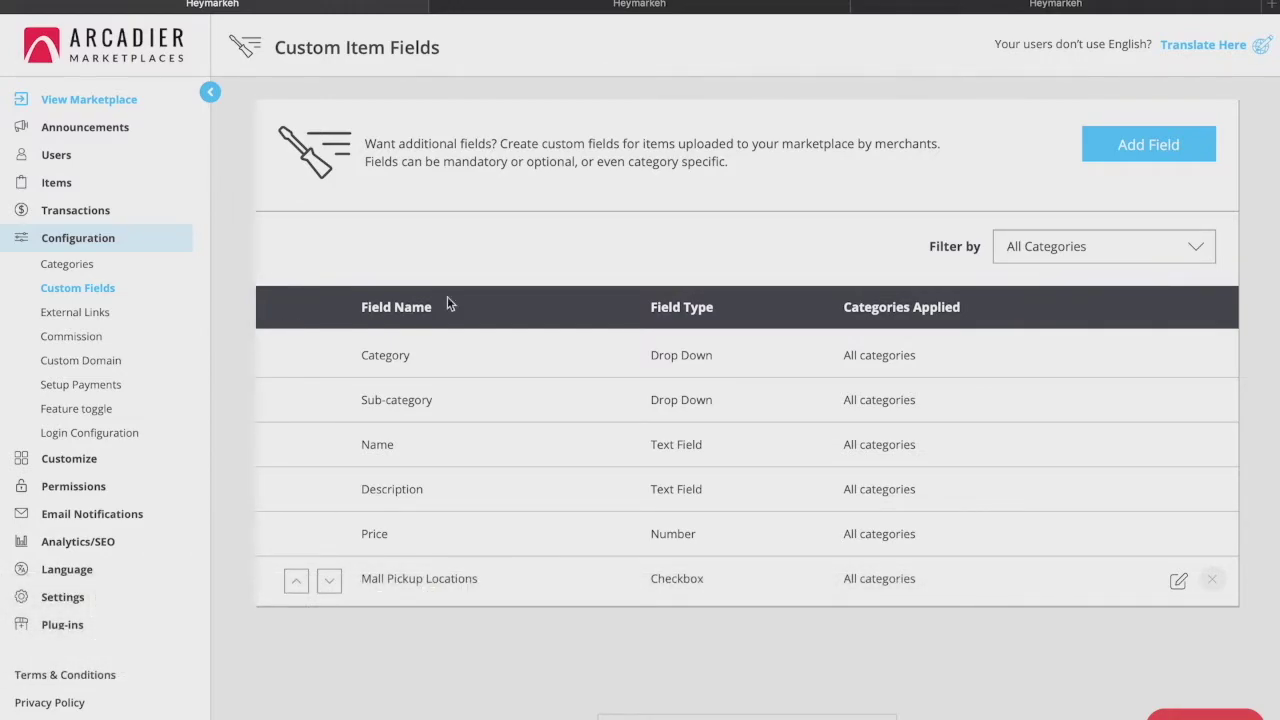
{"action": "left_click", "coordinate": [1106, 157]}
{"action": "left_click", "coordinate": [526, 267]}
{"action": "type", "text": "Where is it manu"}
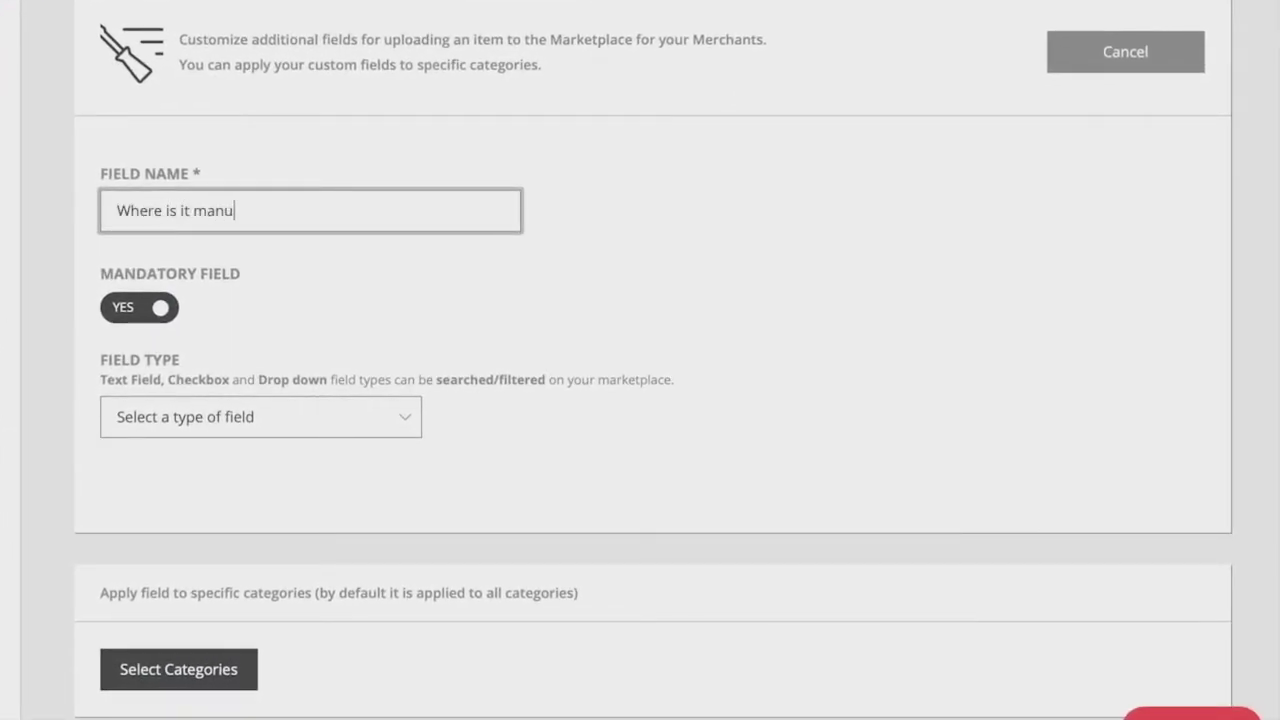
{"action": "type", "text": "factured in?"}
{"action": "left_click", "coordinate": [360, 416]}
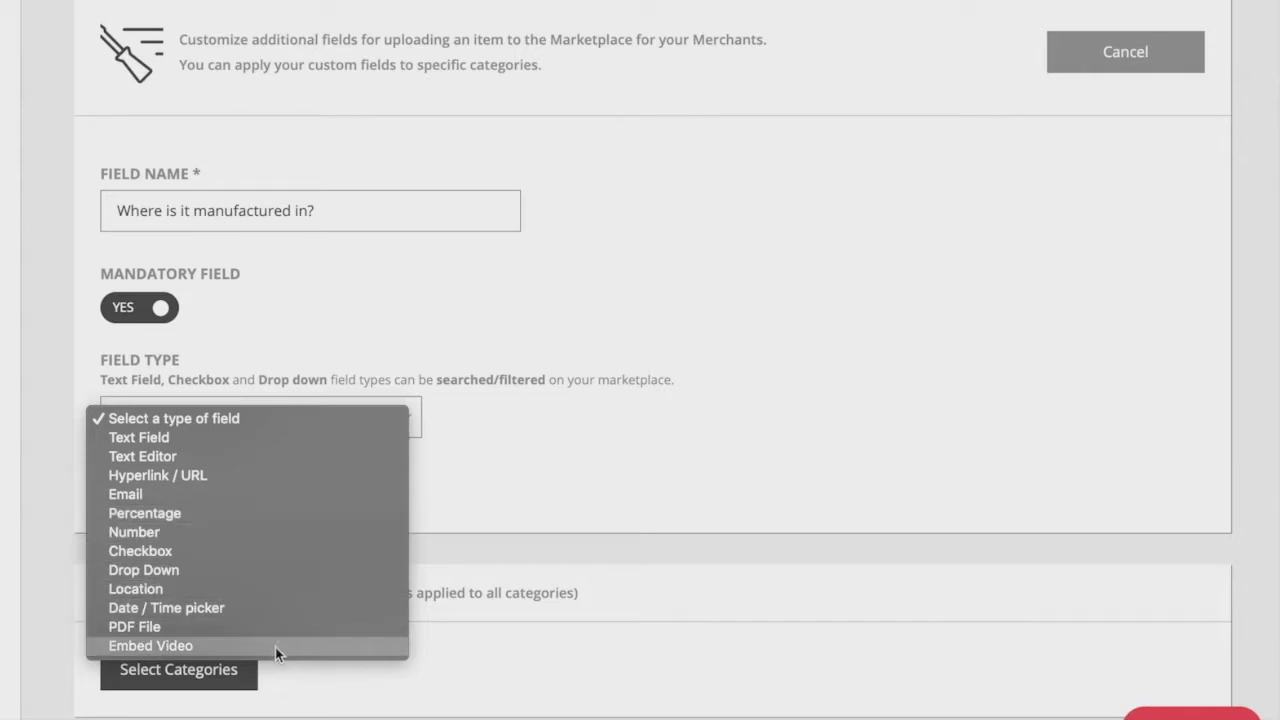
{"action": "left_click", "coordinate": [212, 436]}
{"action": "left_click", "coordinate": [163, 309]}
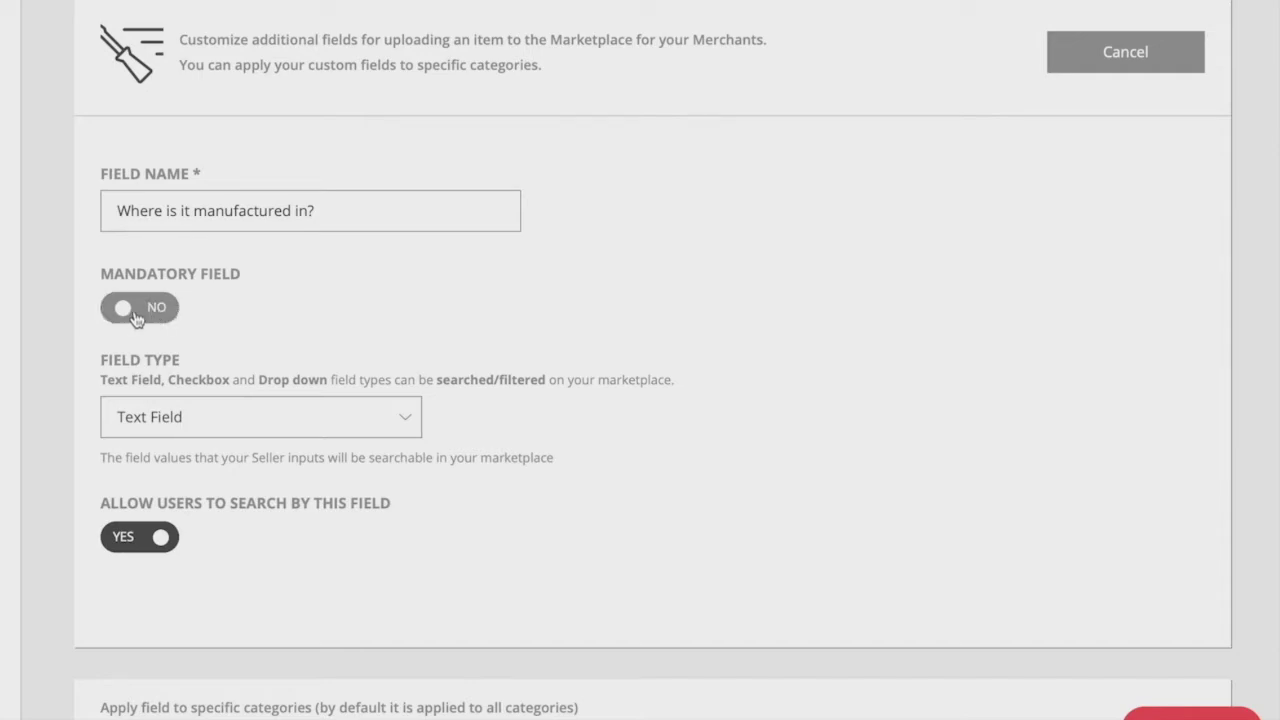
{"action": "left_click", "coordinate": [129, 316]}
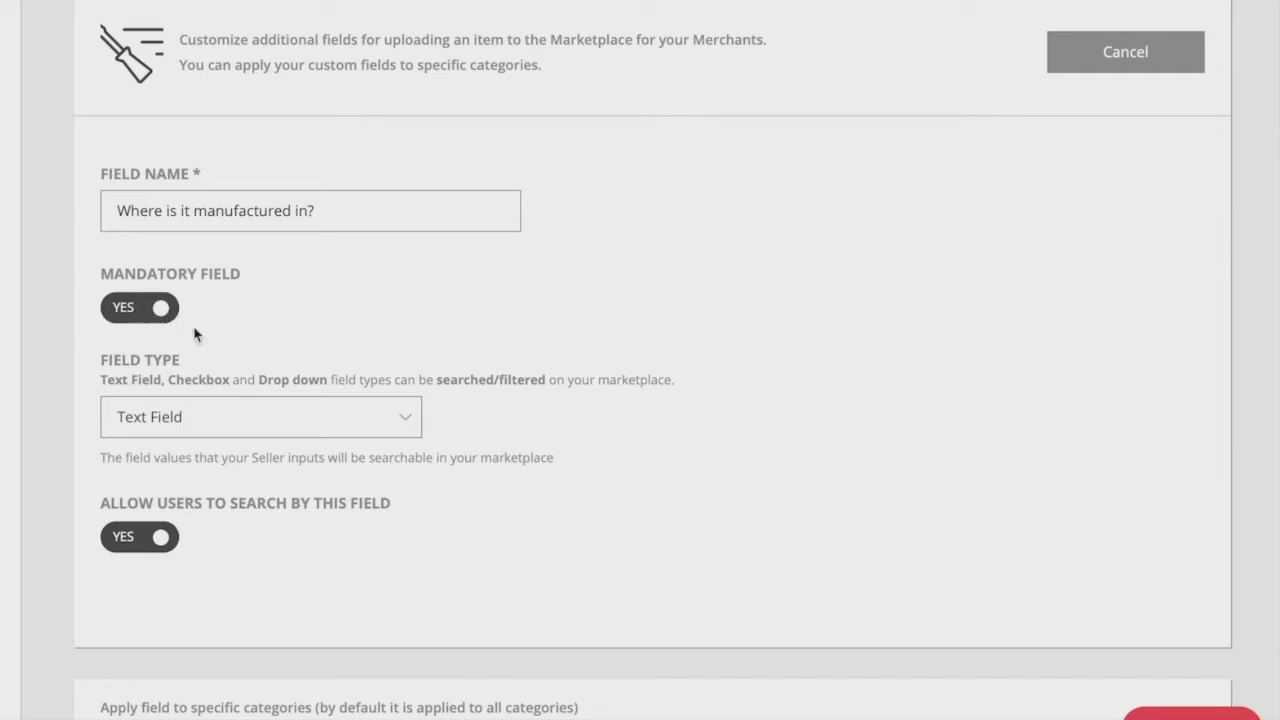
- Apply the custom field to the Camera Body and Camera Lenses categories, including all their sub-categories
{"action": "scroll", "coordinate": [618, 511], "scroll_direction": "down", "scroll_amount": 1}
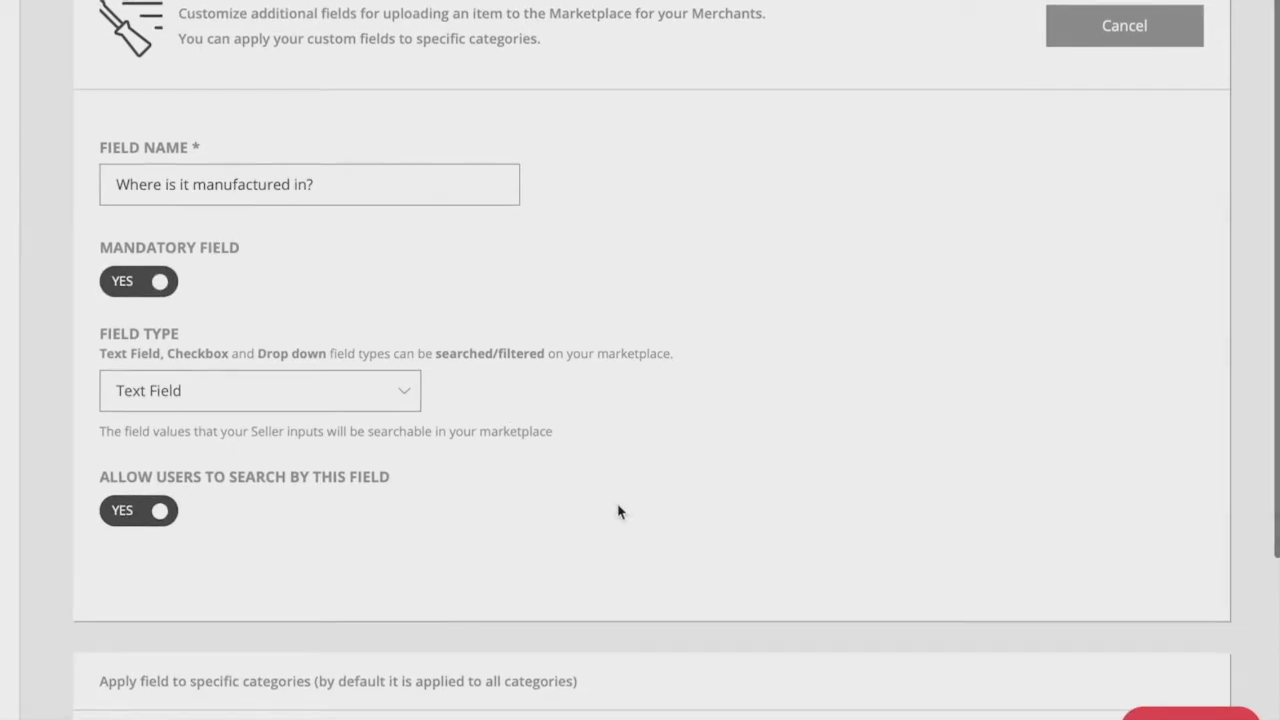
{"action": "scroll", "coordinate": [618, 511], "scroll_direction": "down", "scroll_amount": 1}
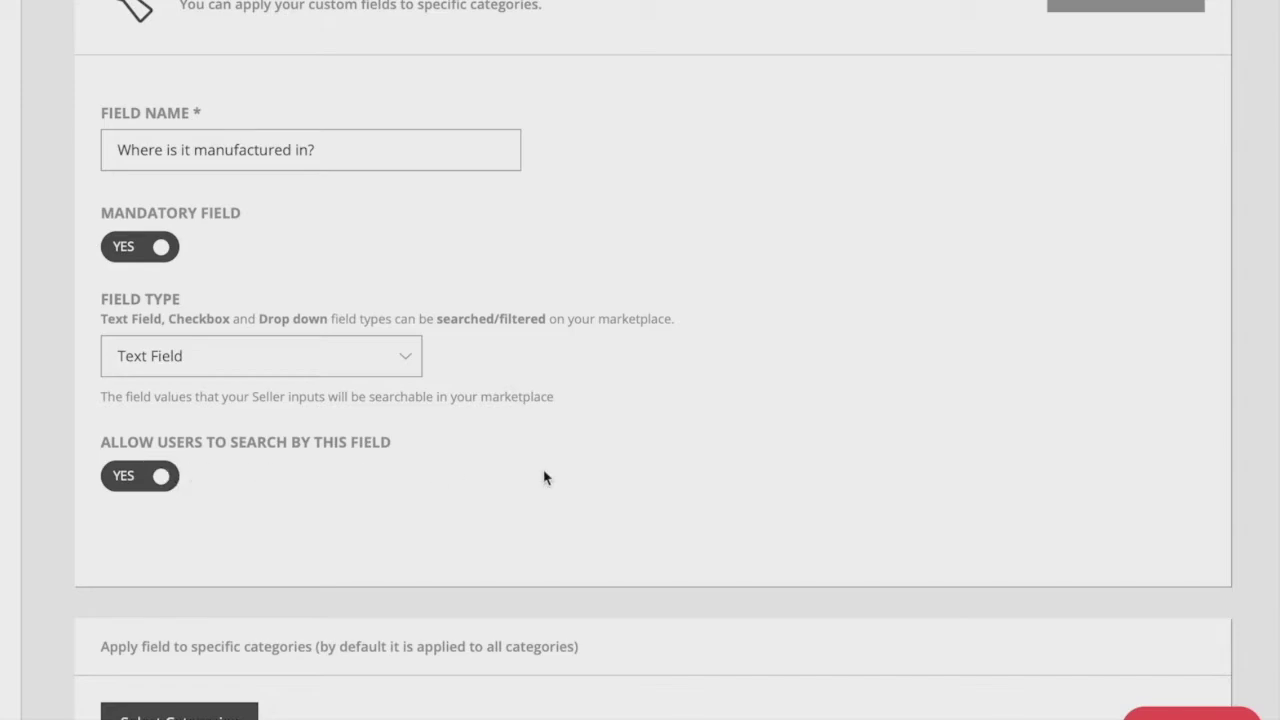
{"action": "scroll", "coordinate": [542, 478], "scroll_direction": "down", "scroll_amount": 4}
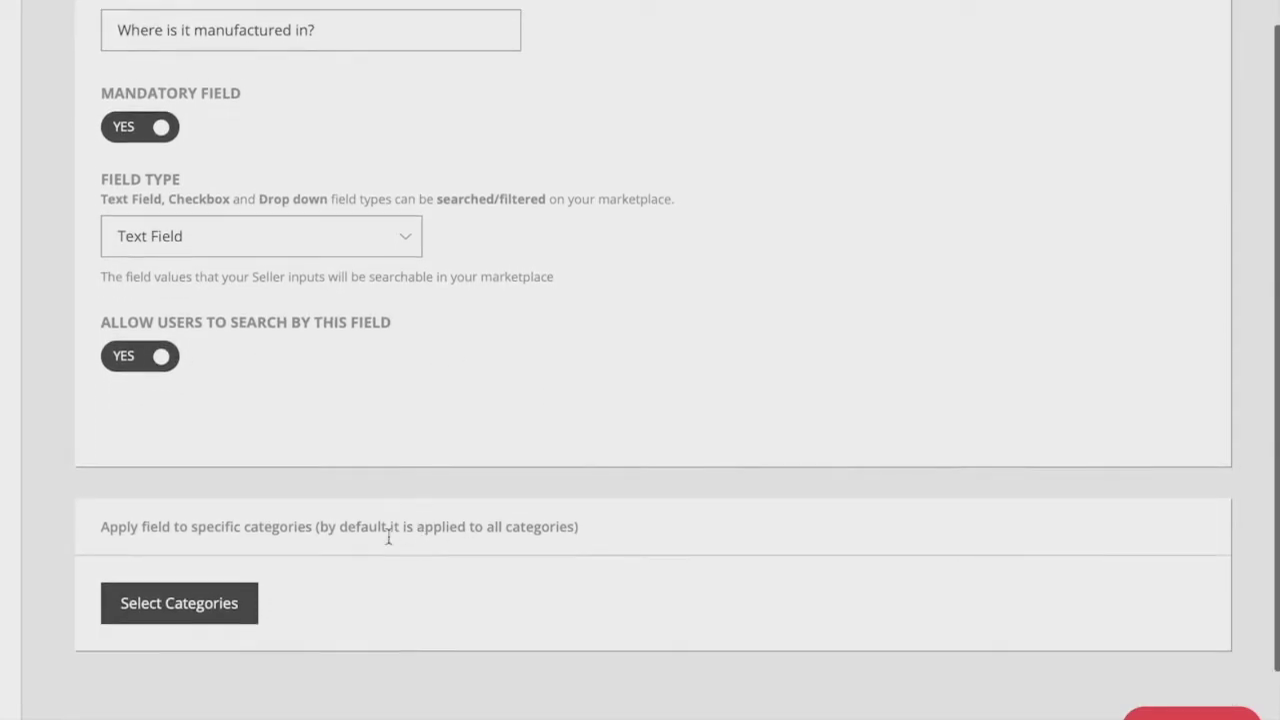
{"action": "left_click", "coordinate": [233, 603]}
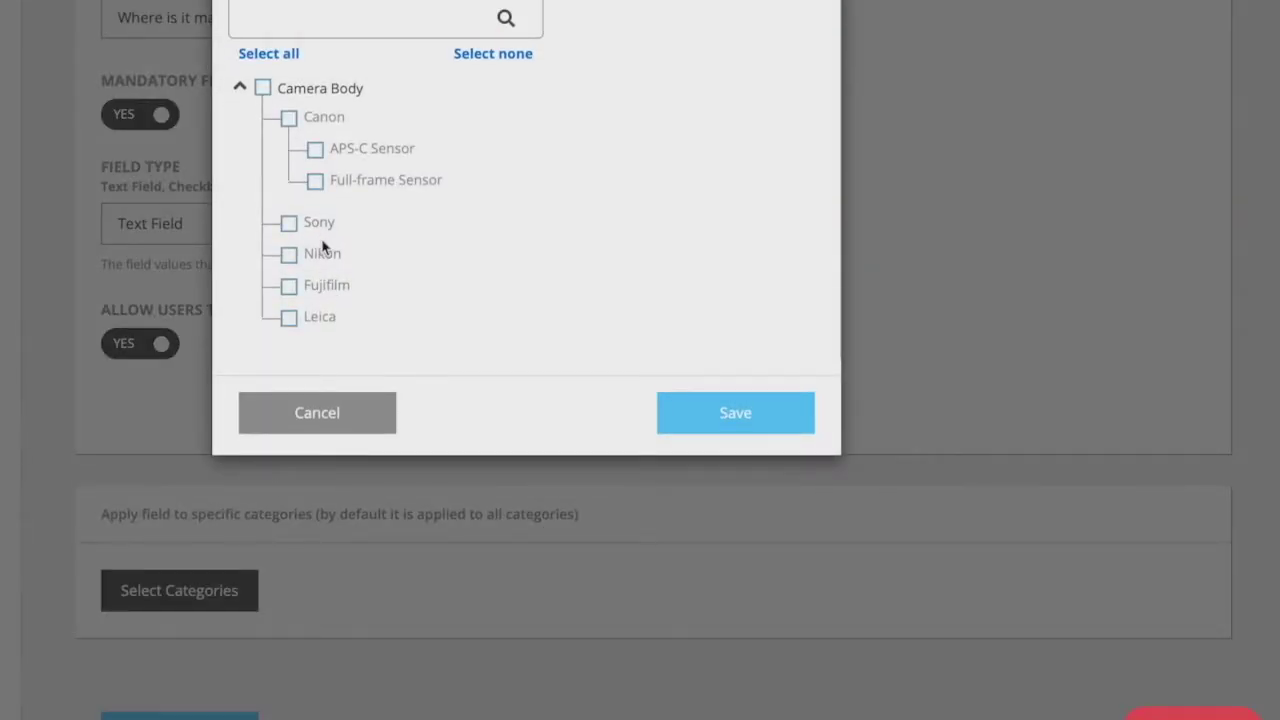
{"action": "scroll", "coordinate": [323, 246], "scroll_direction": "down", "scroll_amount": 2}
{"action": "scroll", "coordinate": [323, 246], "scroll_direction": "up", "scroll_amount": 3}
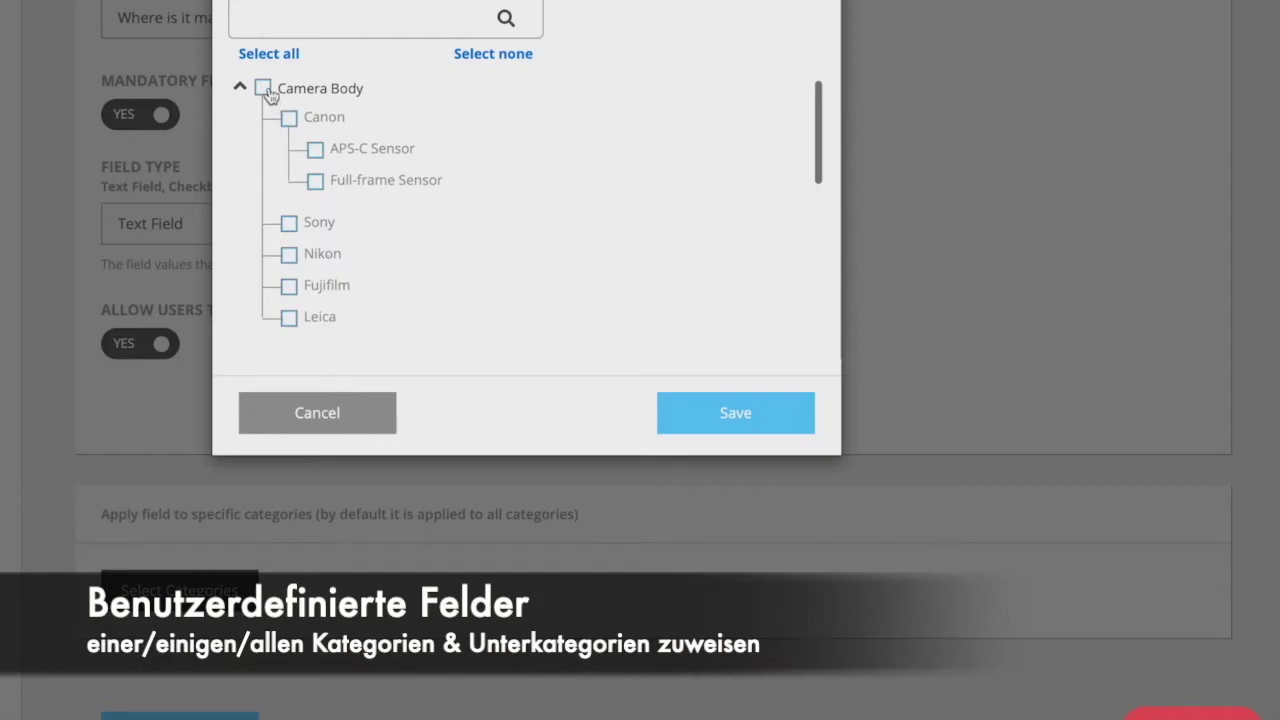
{"action": "left_click", "coordinate": [263, 89]}
{"action": "scroll", "coordinate": [335, 246], "scroll_direction": "down", "scroll_amount": 3}
{"action": "left_click", "coordinate": [263, 176]}
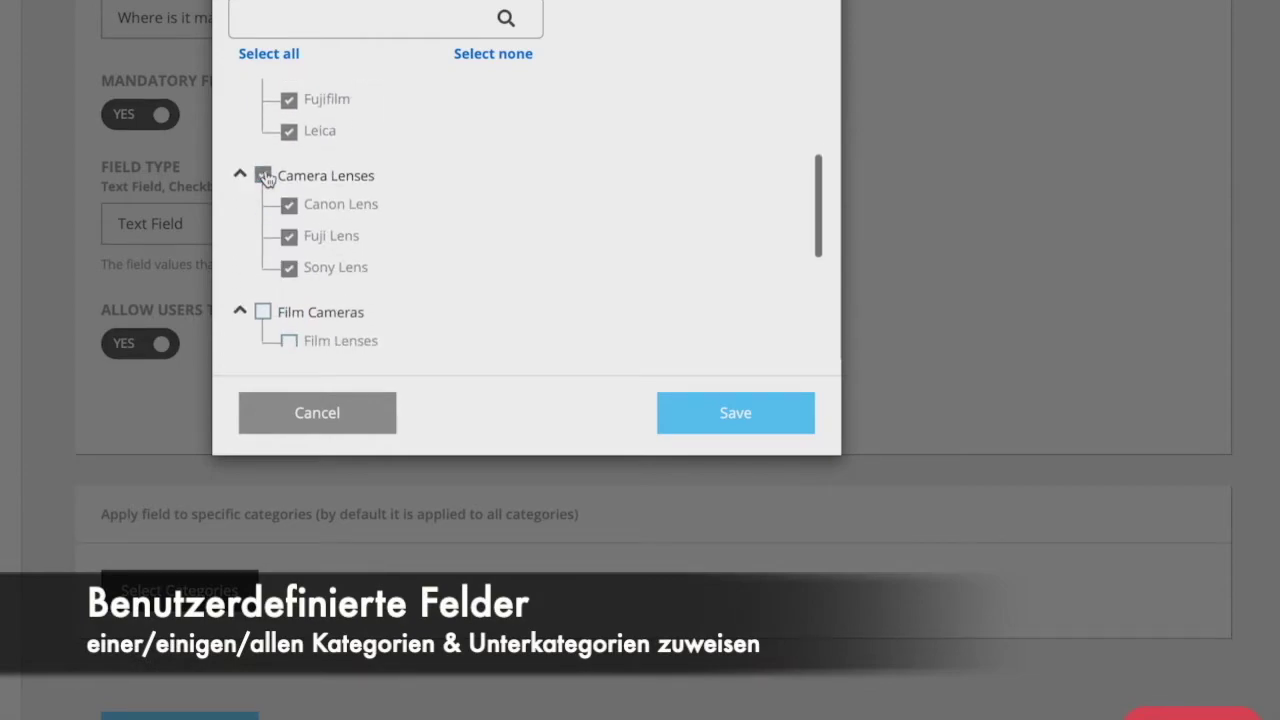
{"action": "left_click", "coordinate": [751, 420]}
- Review the categories assigned to the custom field and save the field
{"action": "scroll", "coordinate": [754, 422], "scroll_direction": "down", "scroll_amount": 7}
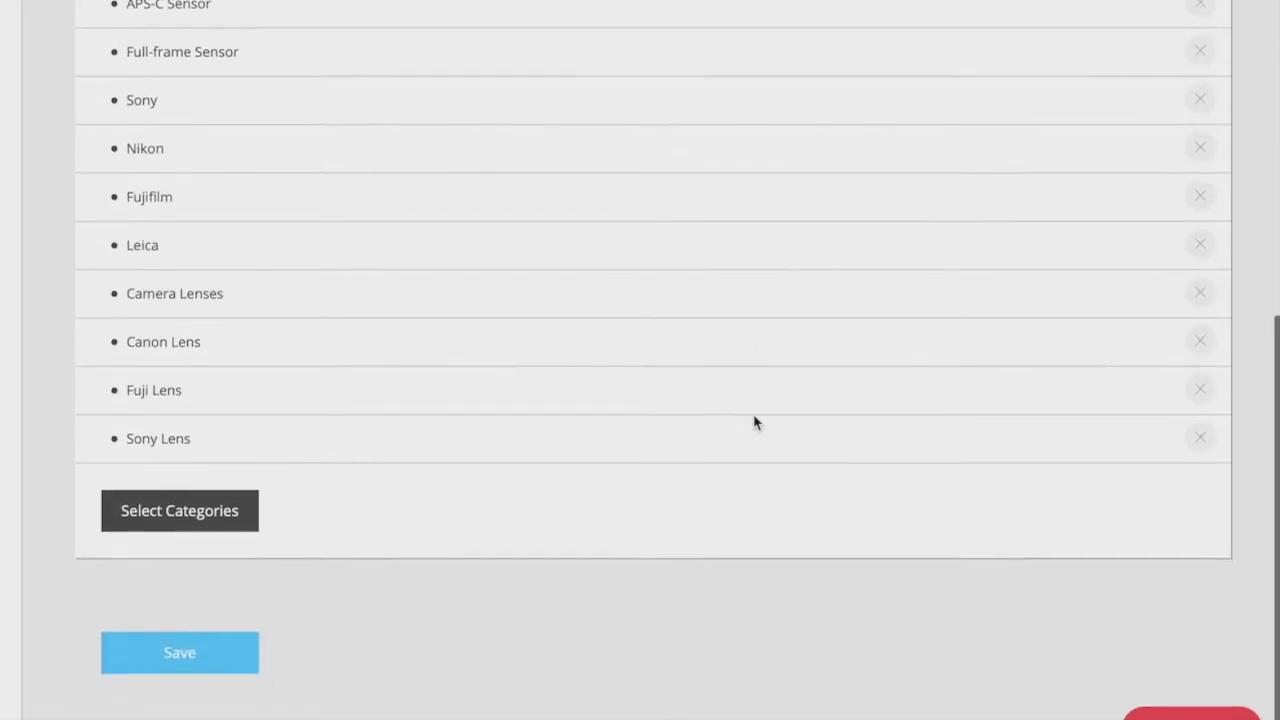
{"action": "scroll", "coordinate": [755, 422], "scroll_direction": "up", "scroll_amount": 1}
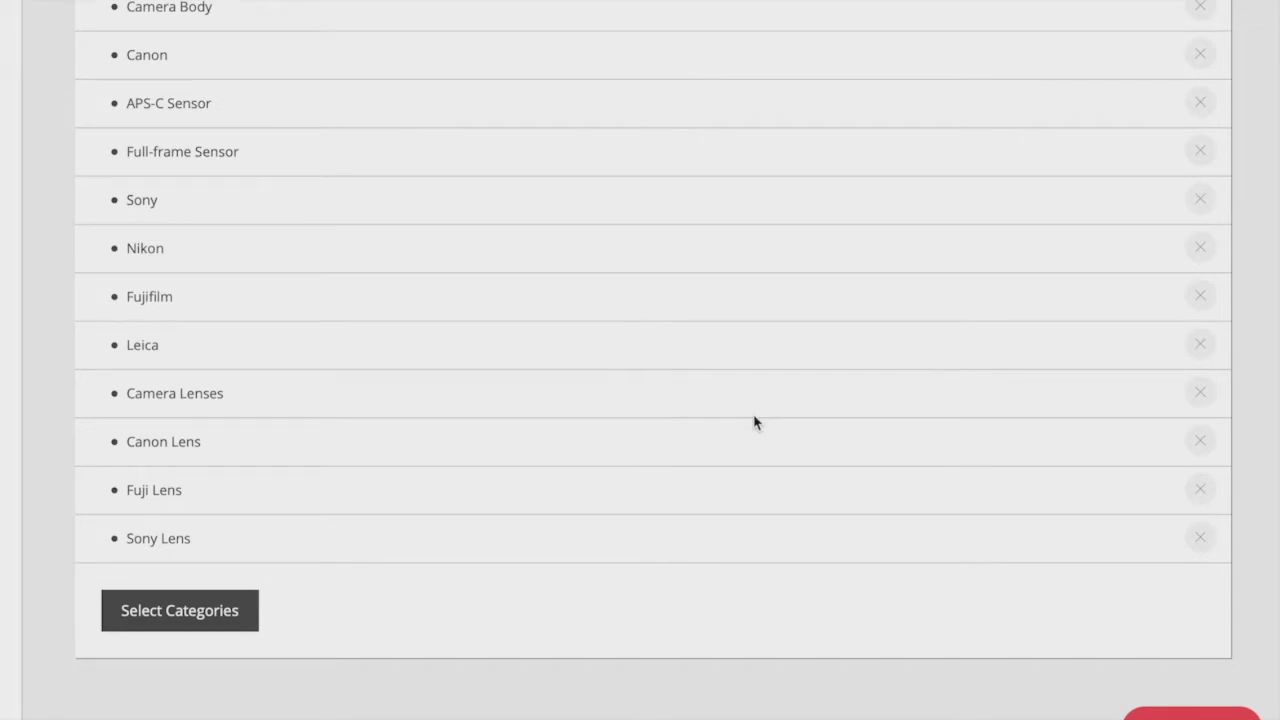
{"action": "scroll", "coordinate": [755, 422], "scroll_direction": "down", "scroll_amount": 2}
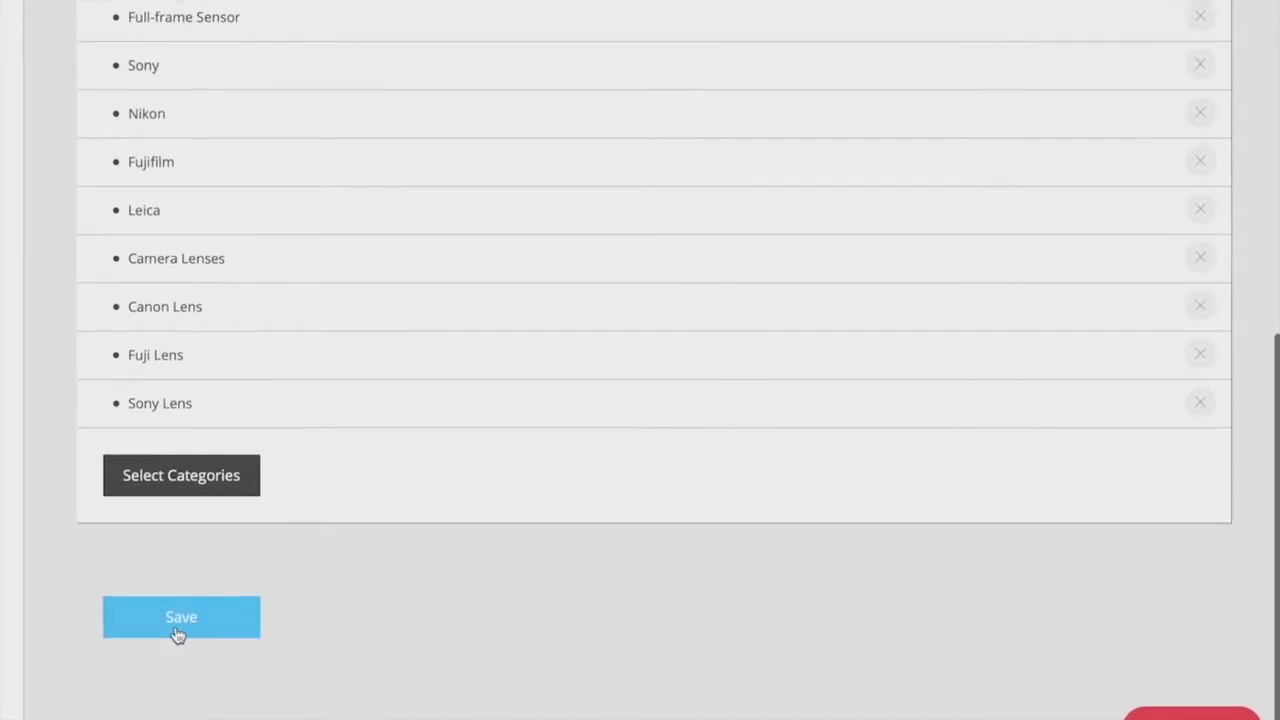
{"action": "left_click", "coordinate": [177, 634]}
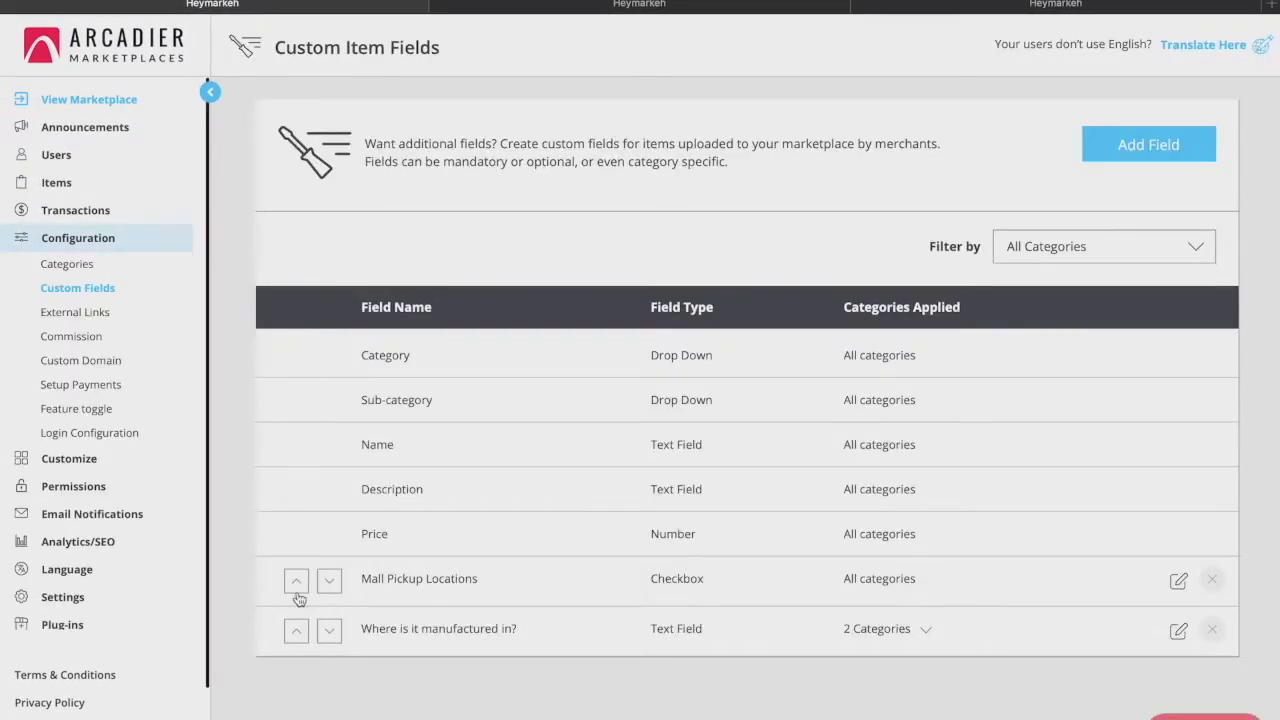
- Open the marketplace's external links configuration and review the header link titles and addresses
{"action": "left_click", "coordinate": [89, 313]}
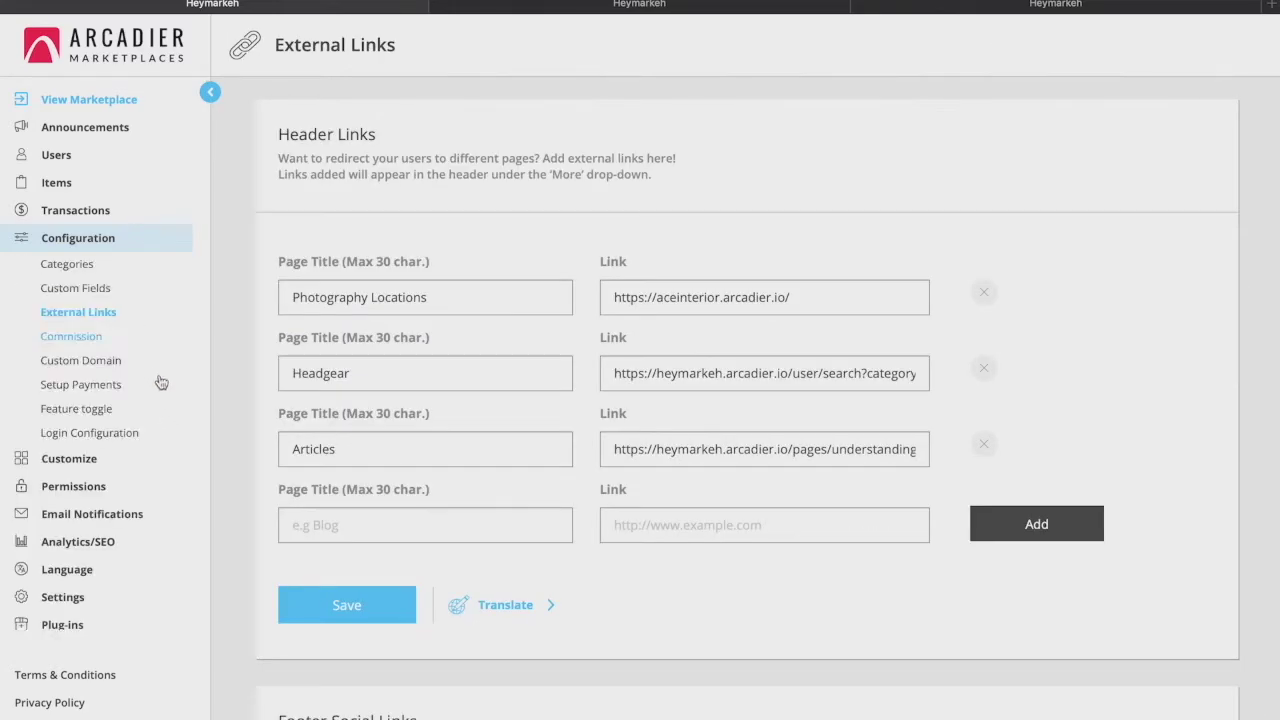
{"action": "scroll", "coordinate": [206, 376], "scroll_direction": "down", "scroll_amount": 1}
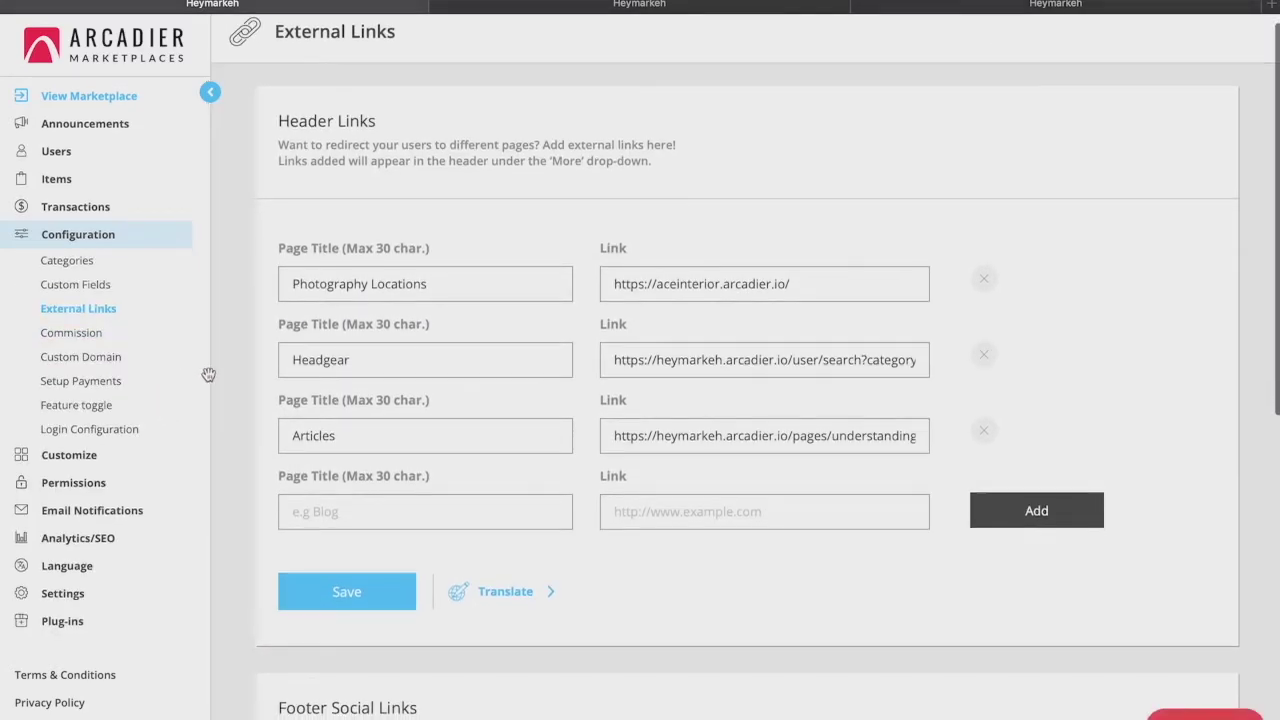
{"action": "scroll", "coordinate": [227, 377], "scroll_direction": "down", "scroll_amount": 1}
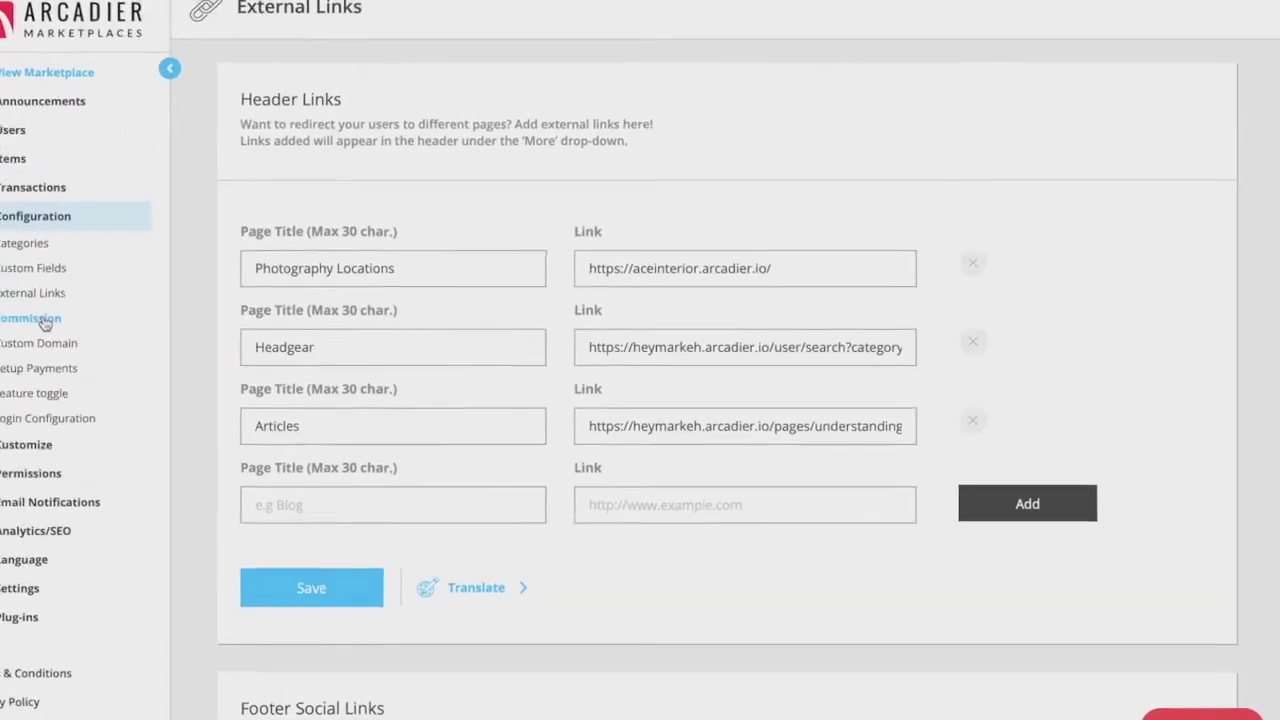
- Enable category-based commission in the commission configuration and set the Camera Body commission to 10%
{"action": "left_click", "coordinate": [85, 336]}
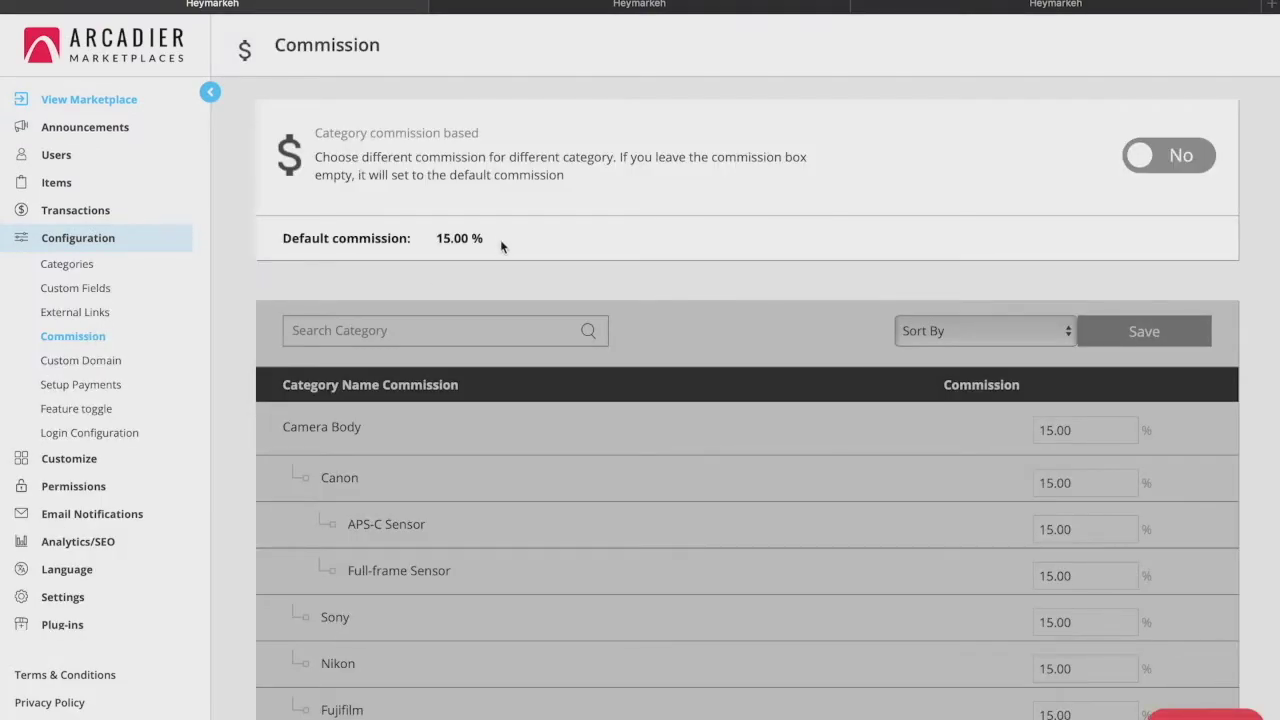
{"action": "left_click", "coordinate": [1158, 157]}
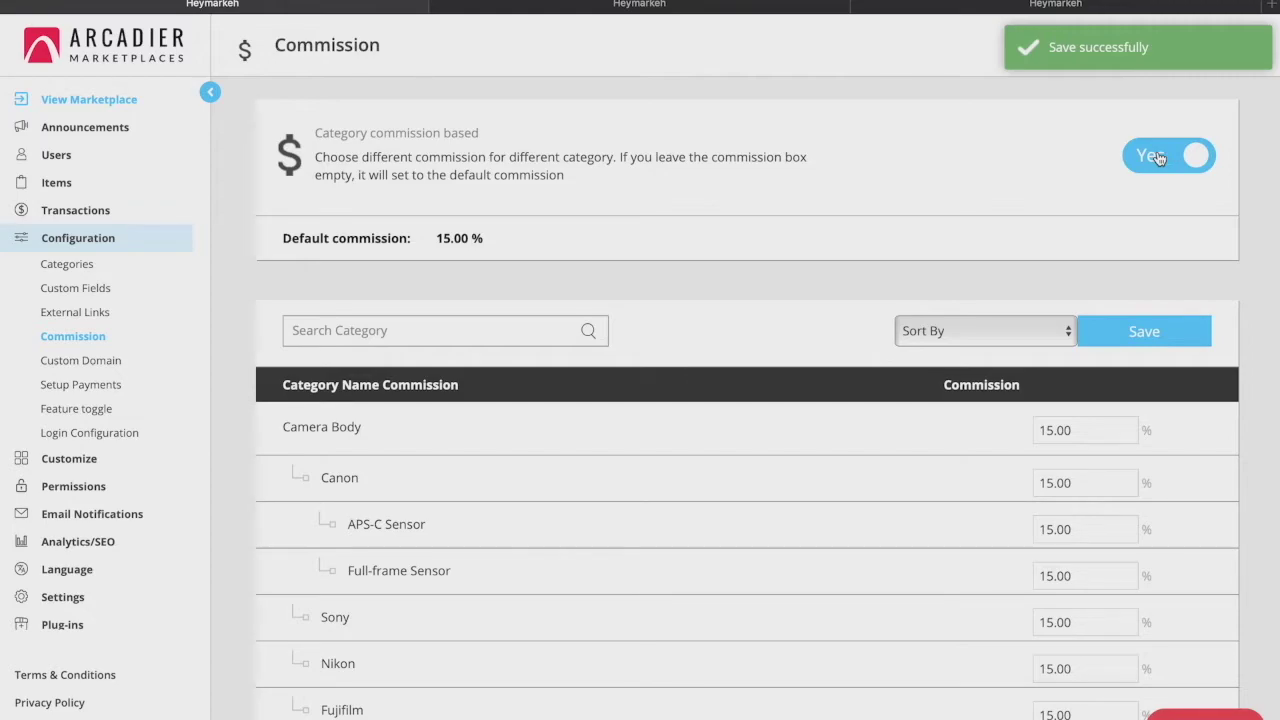
{"action": "scroll", "coordinate": [1017, 449], "scroll_direction": "down", "scroll_amount": 2}
{"action": "left_click_drag", "start_coordinate": [1086, 286], "coordinate": [1003, 285]}
{"action": "type", "text": "10"}
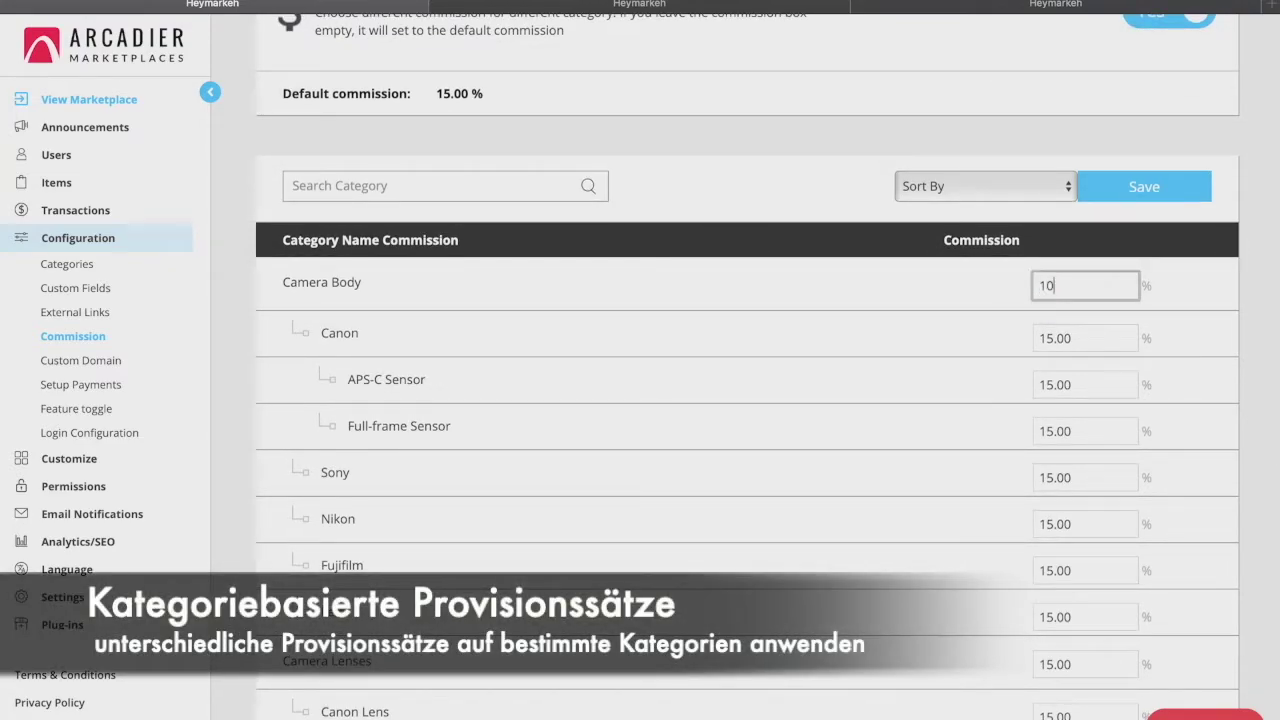
{"action": "left_click", "coordinate": [1034, 370]}
{"action": "scroll", "coordinate": [1034, 370], "scroll_direction": "up", "scroll_amount": 1}
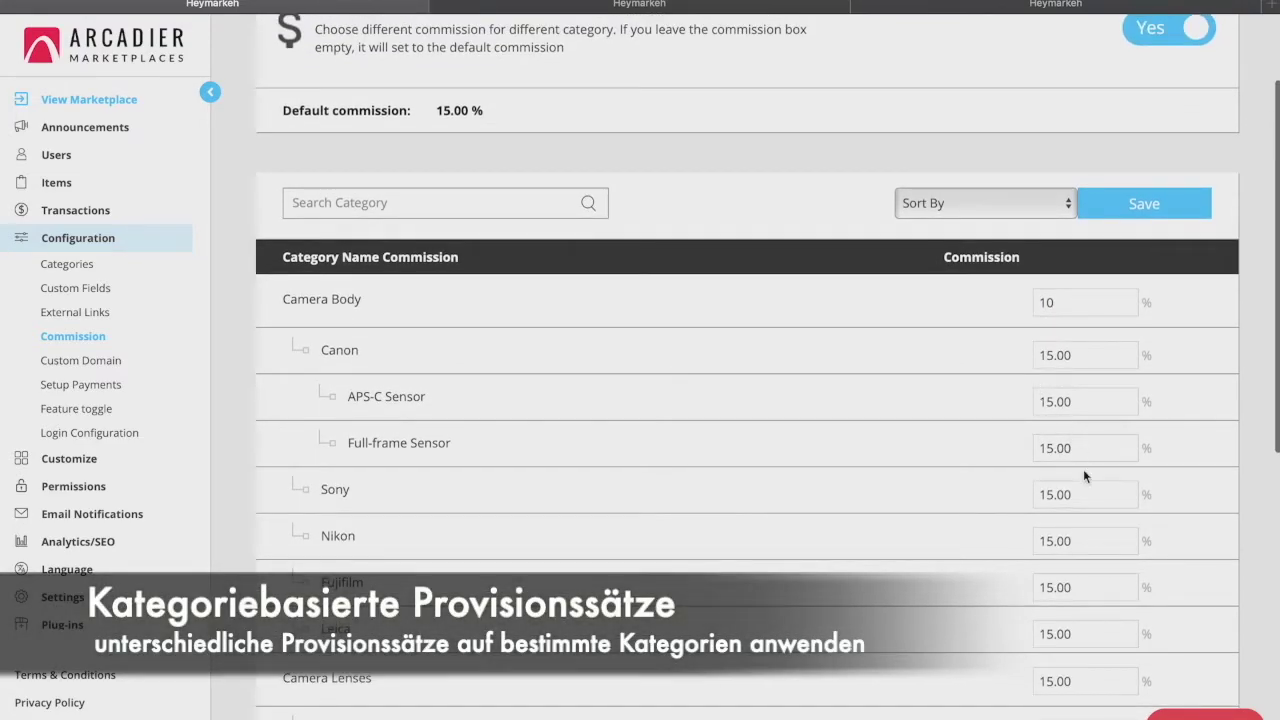
- Set the Sony sub-category's commission to 12% and save the category commission rates
{"action": "left_click_drag", "start_coordinate": [1086, 494], "coordinate": [984, 497]}
{"action": "type", "text": "12"}
{"action": "left_click", "coordinate": [951, 511]}
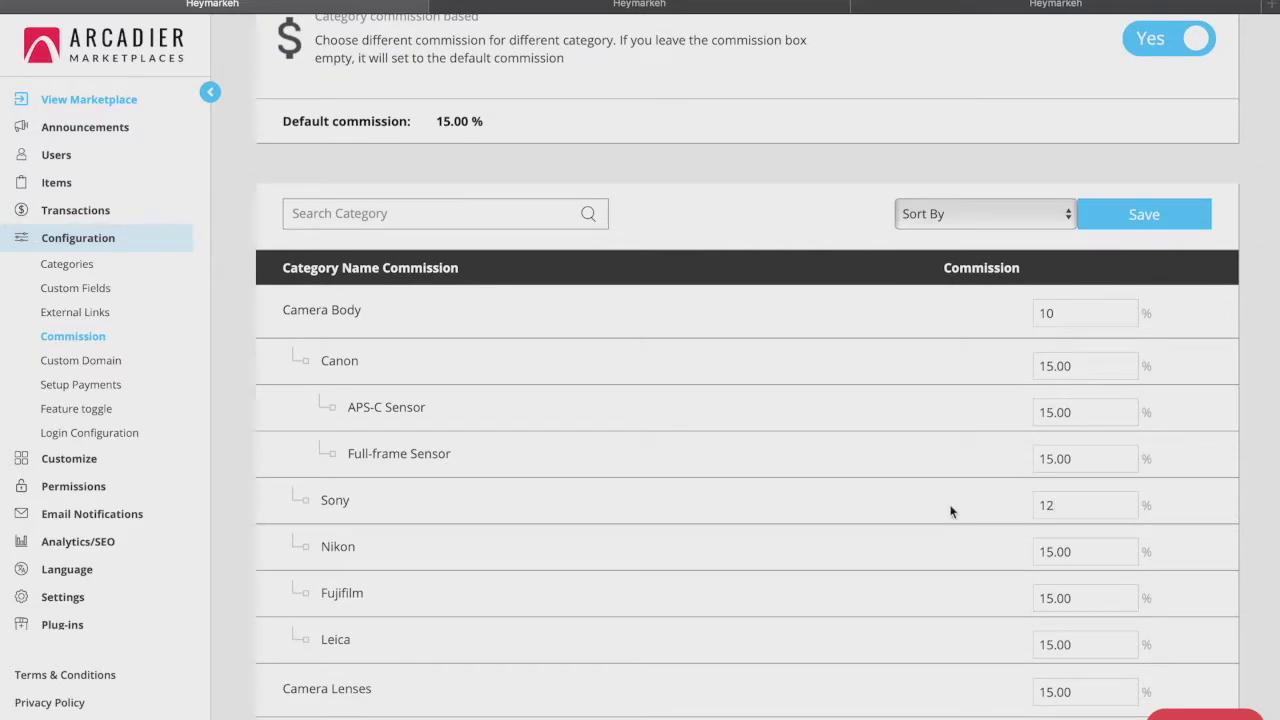
{"action": "scroll", "coordinate": [951, 511], "scroll_direction": "down", "scroll_amount": 2}
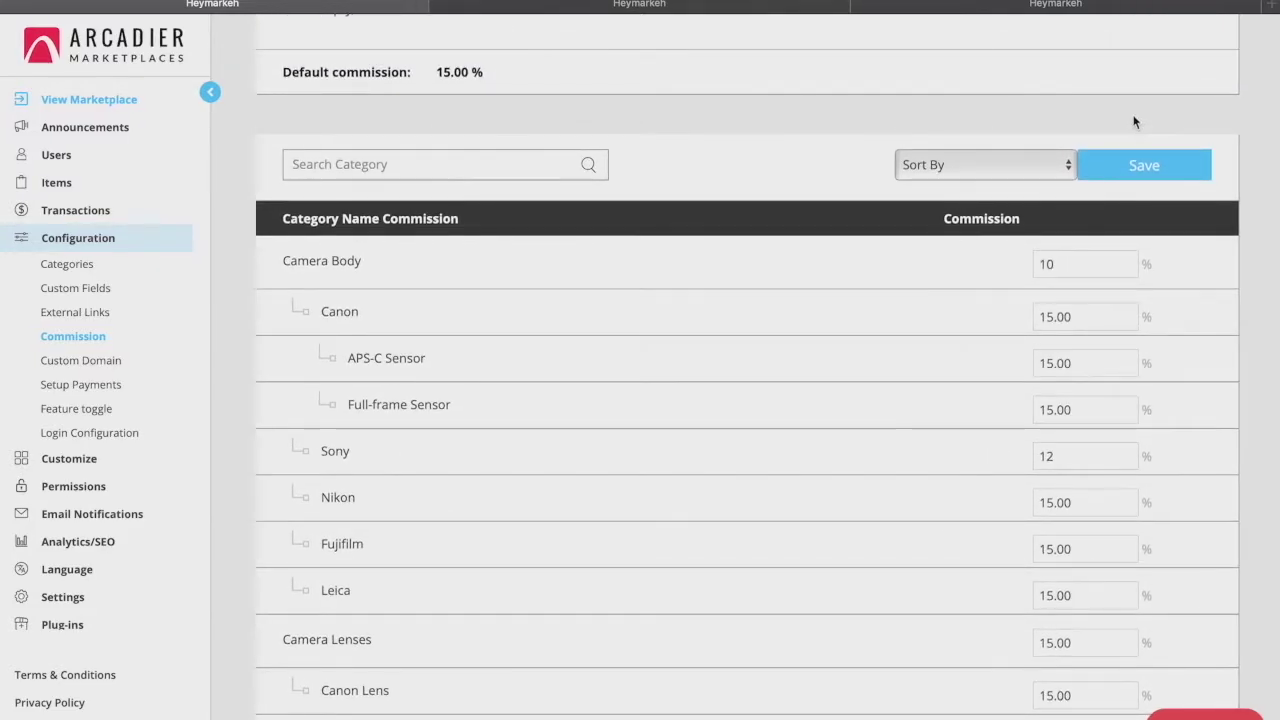
{"action": "left_click", "coordinate": [1138, 168]}
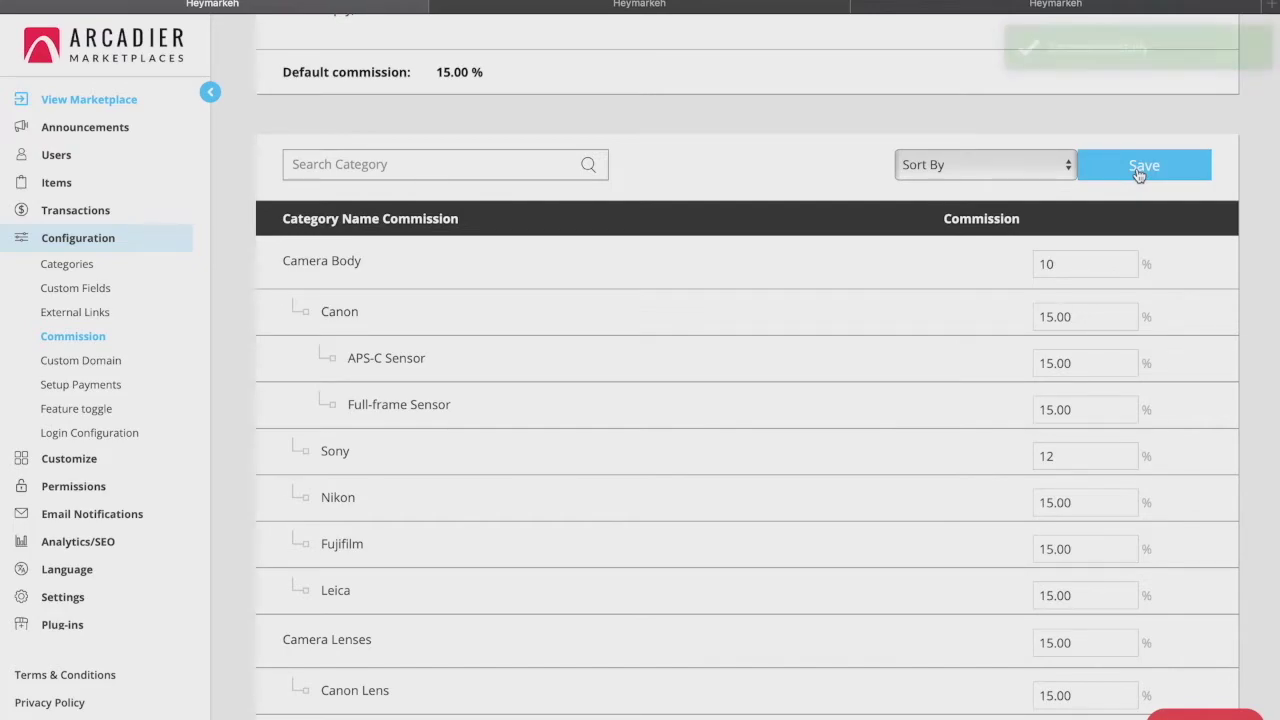
{"action": "scroll", "coordinate": [1138, 175], "scroll_direction": "up", "scroll_amount": 3}
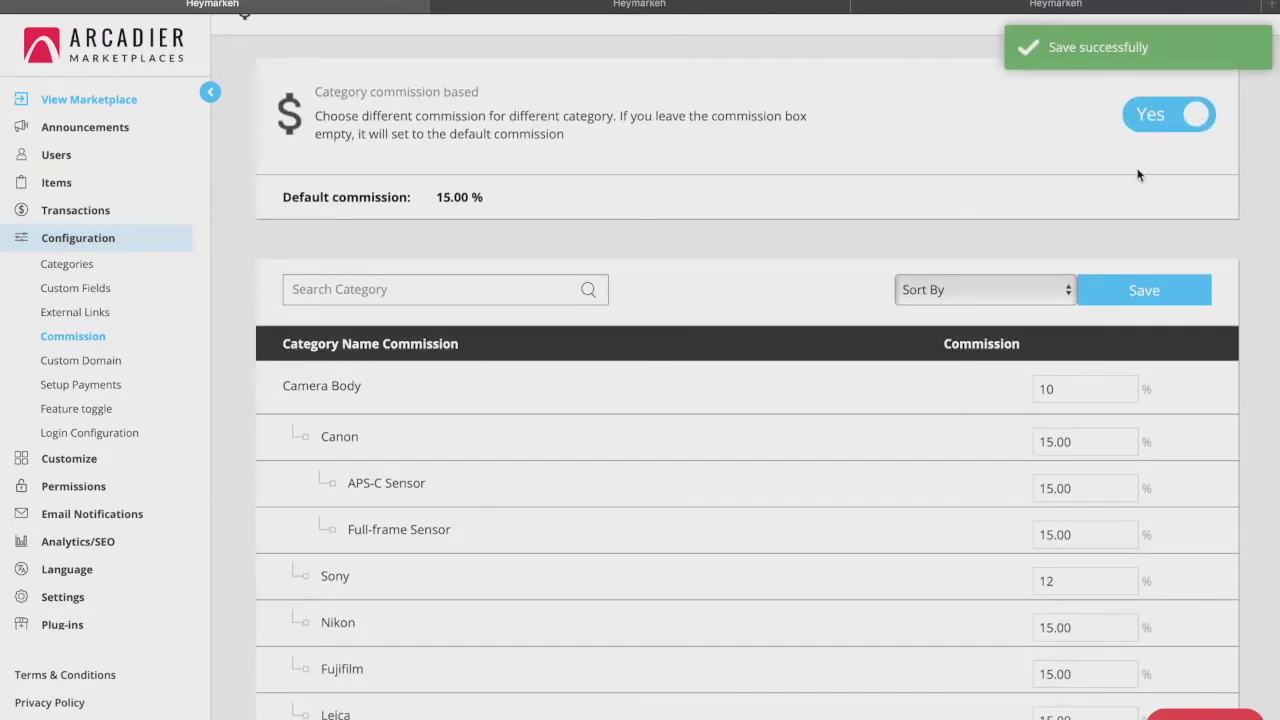
- Open the support widget and bring up its contact form
{"action": "left_click", "coordinate": [1205, 713]}
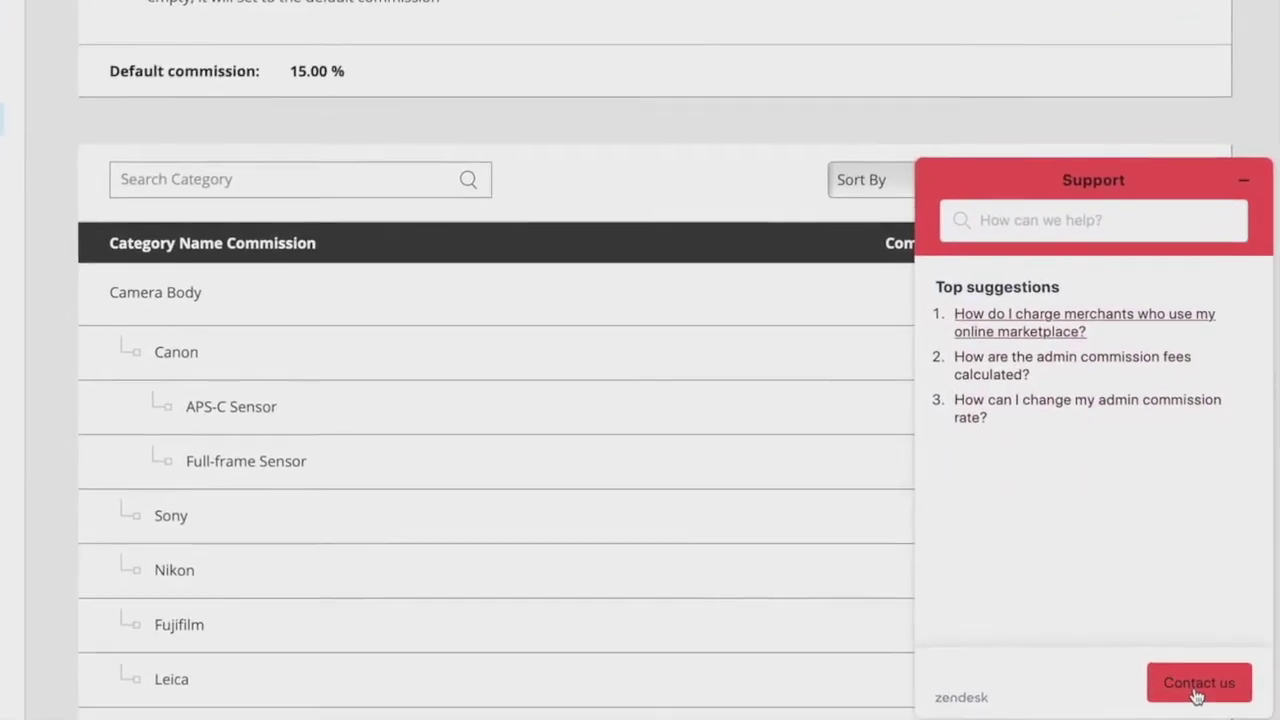
{"action": "left_click", "coordinate": [1149, 694]}
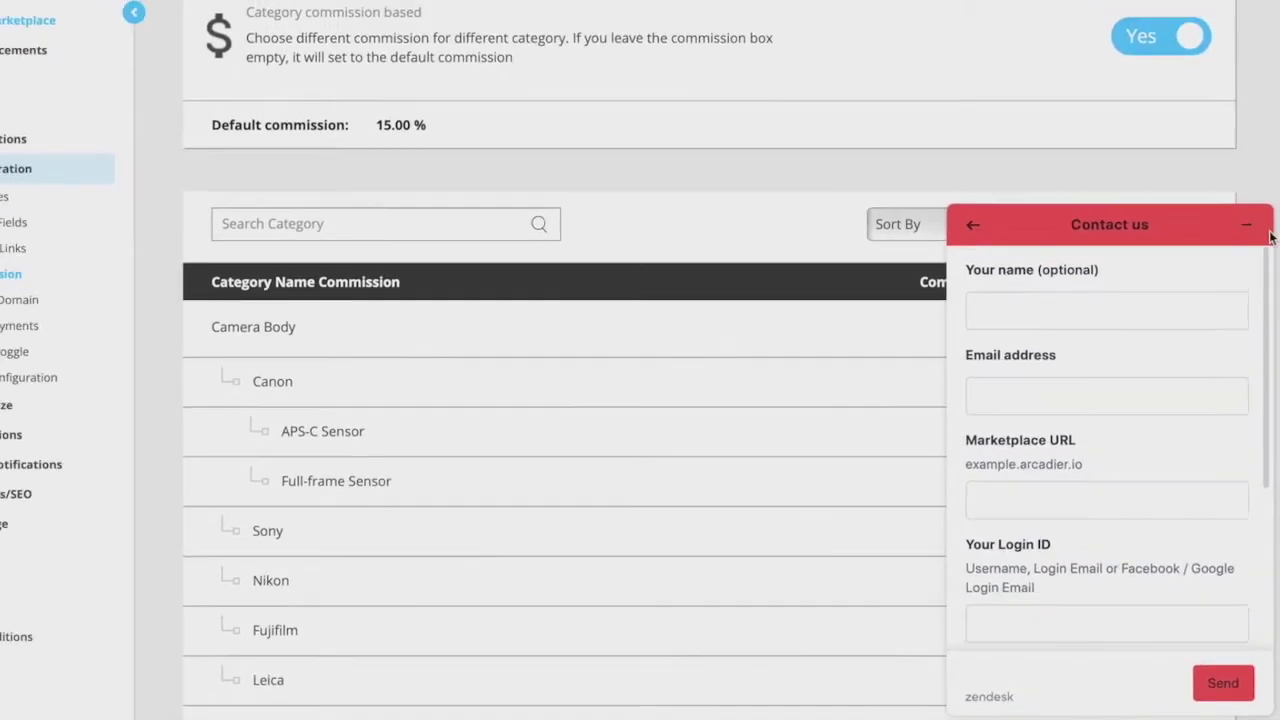
- Close the support contact form and review the custom domain and payment setup configuration pages
{"action": "left_click", "coordinate": [1268, 233]}
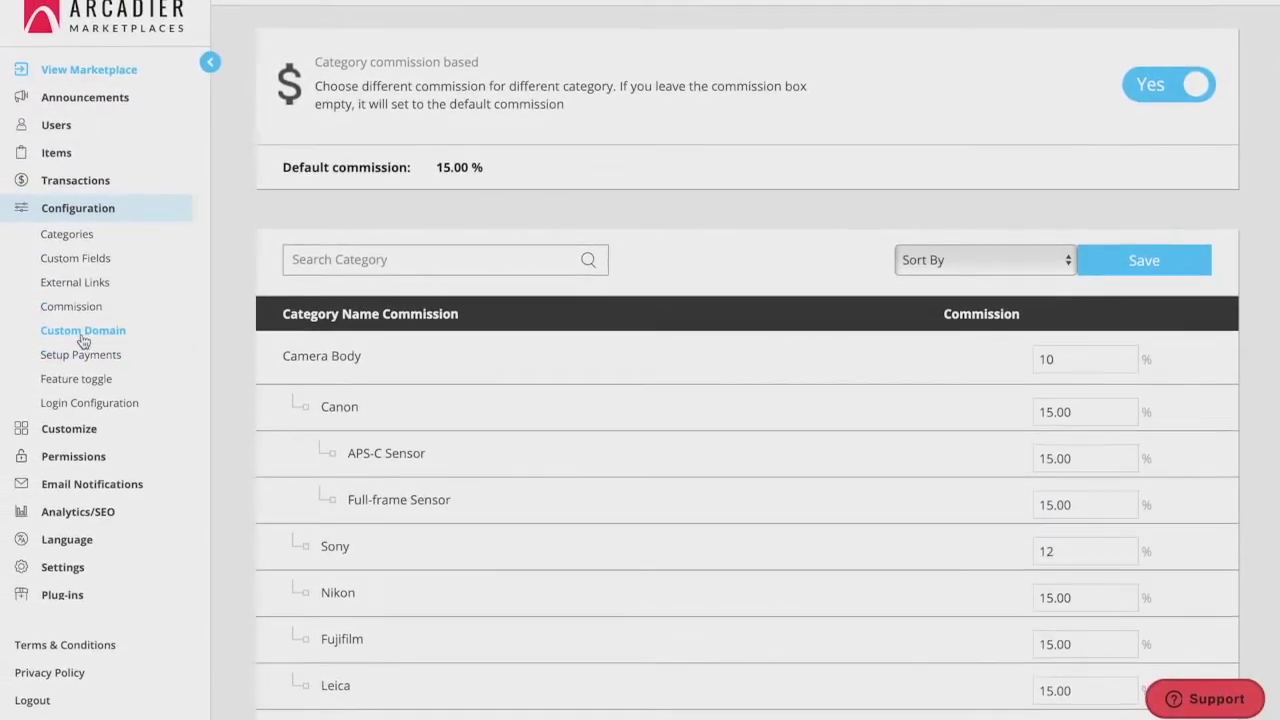
{"action": "left_click", "coordinate": [83, 334]}
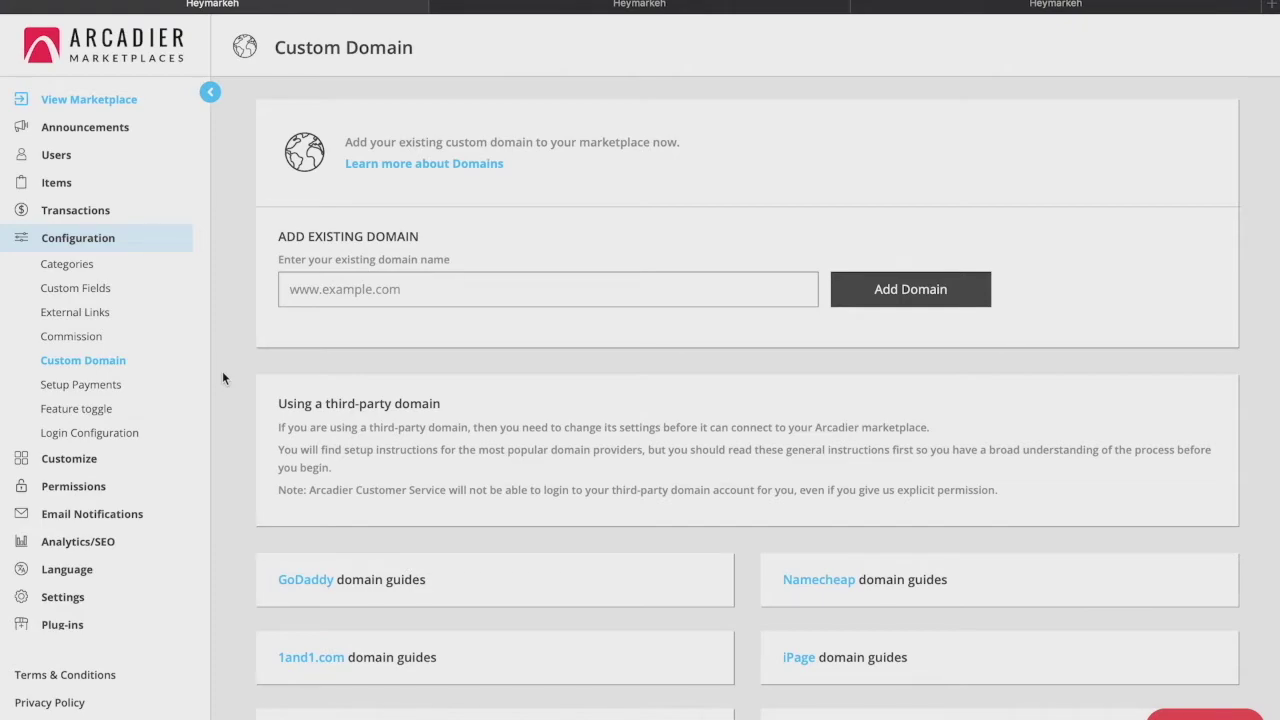
{"action": "left_click", "coordinate": [80, 386]}
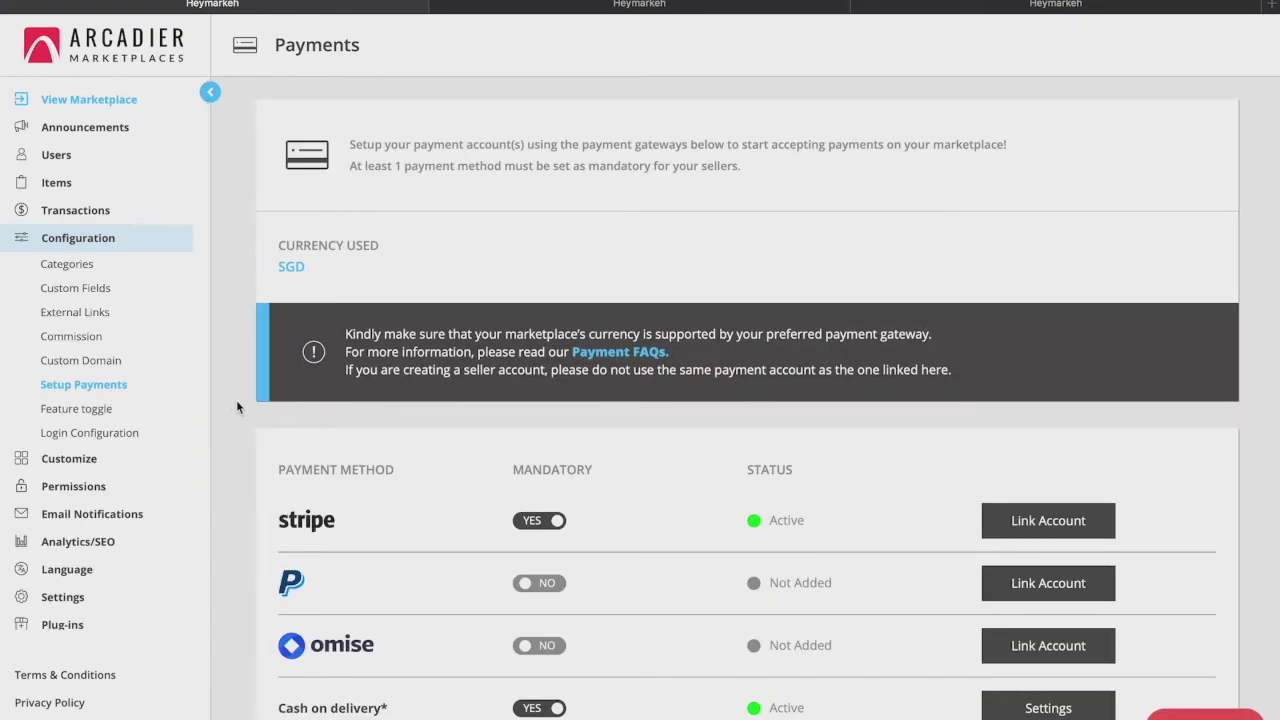
{"action": "scroll", "coordinate": [237, 407], "scroll_direction": "down", "scroll_amount": 2}
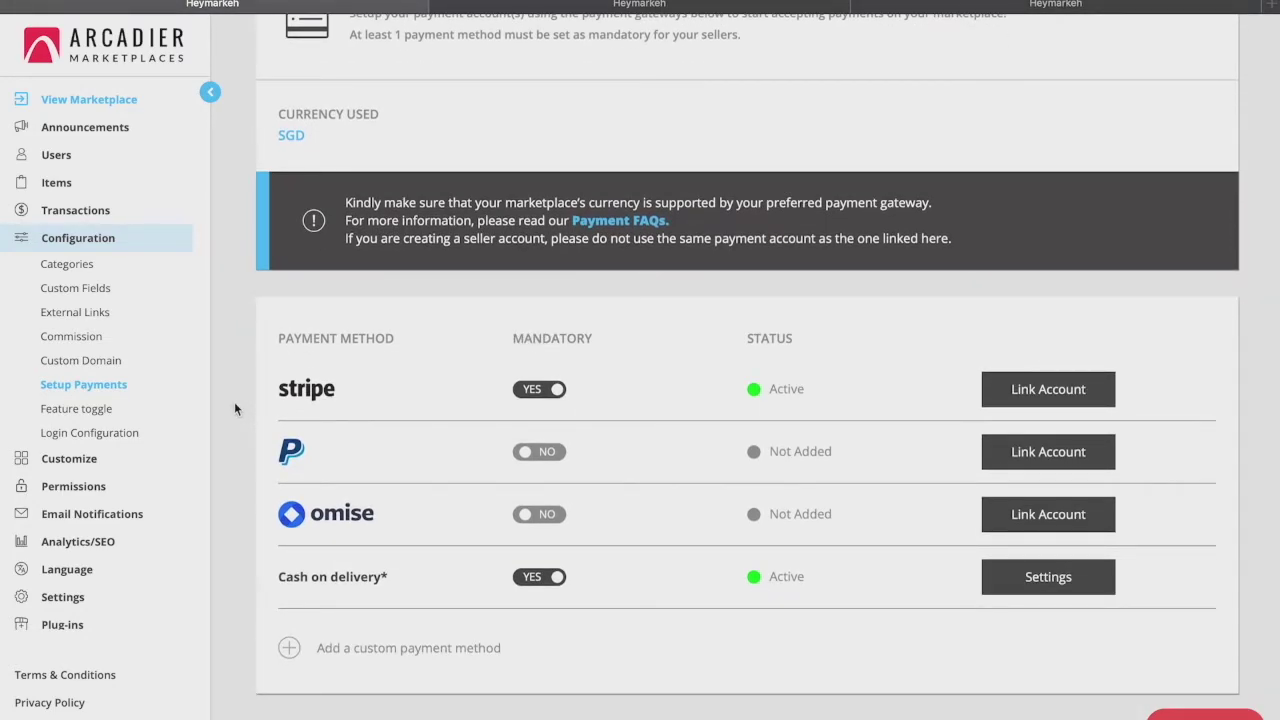
- Switch the mandatory setting of the Cash on delivery payment method off and back on
{"action": "left_click", "coordinate": [540, 582]}
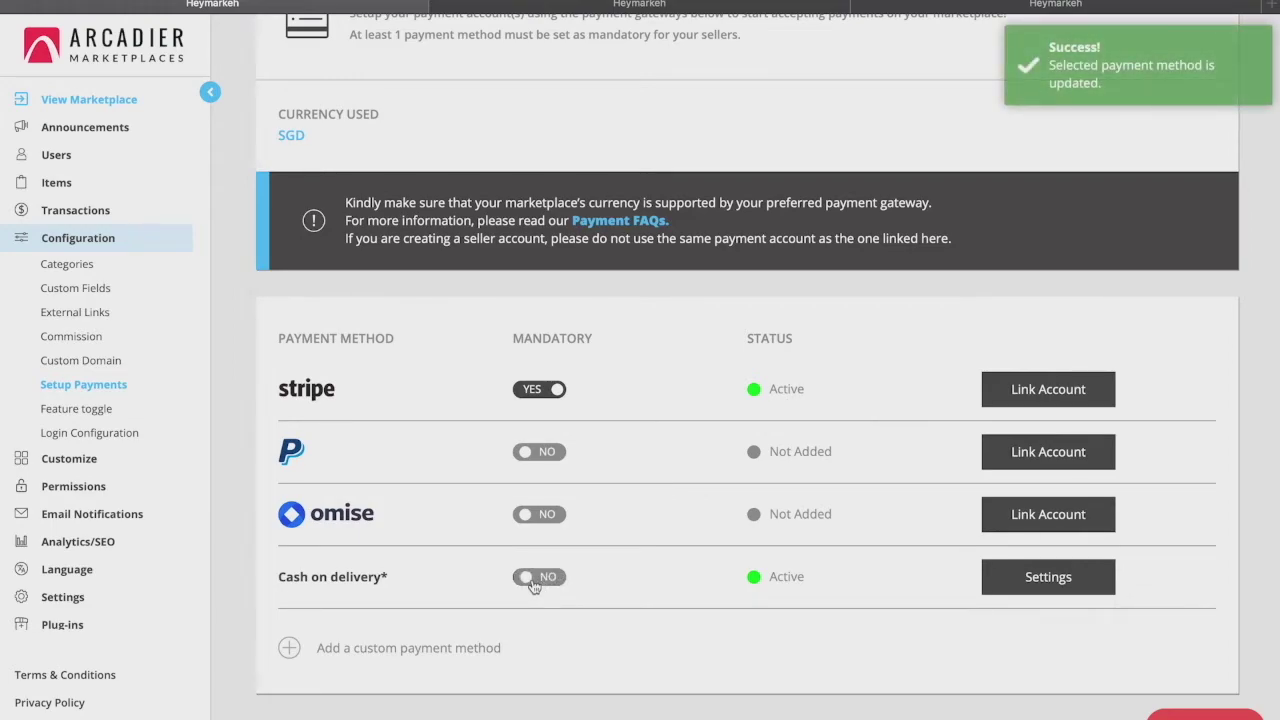
{"action": "left_click", "coordinate": [533, 585]}
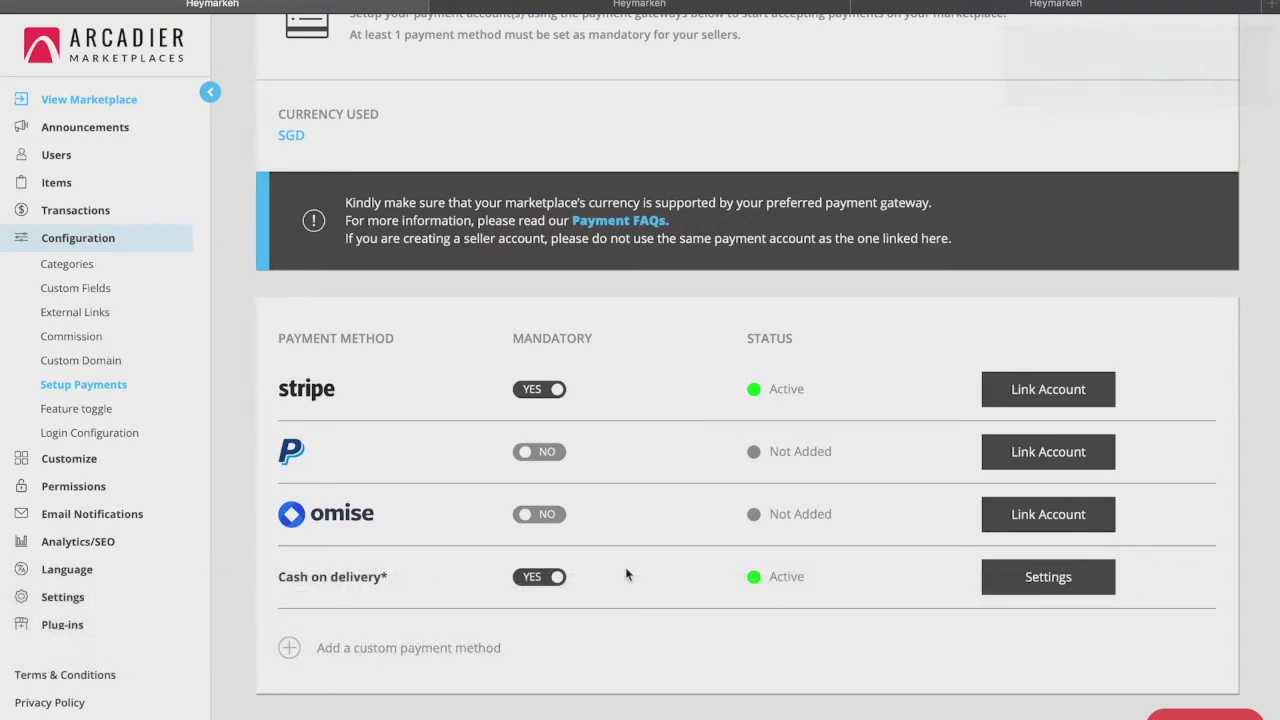
{"action": "scroll", "coordinate": [627, 573], "scroll_direction": "down", "scroll_amount": 2}
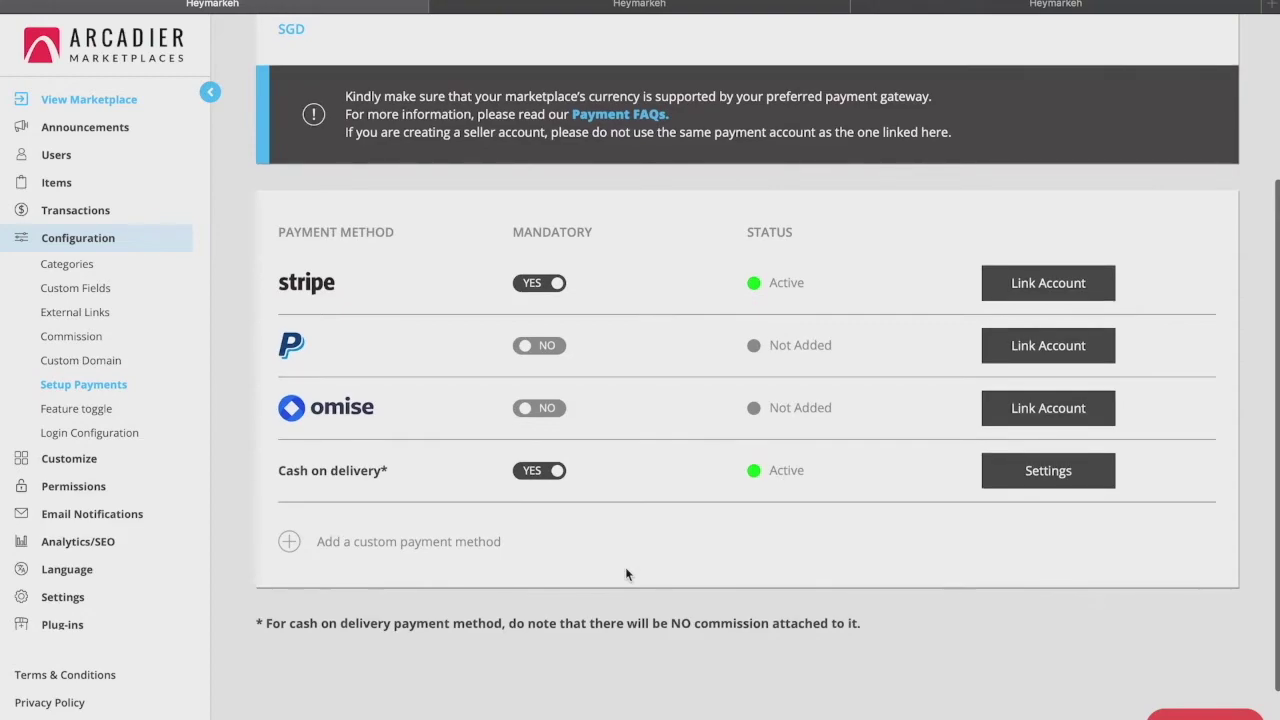
{"action": "scroll", "coordinate": [627, 573], "scroll_direction": "up", "scroll_amount": 1}
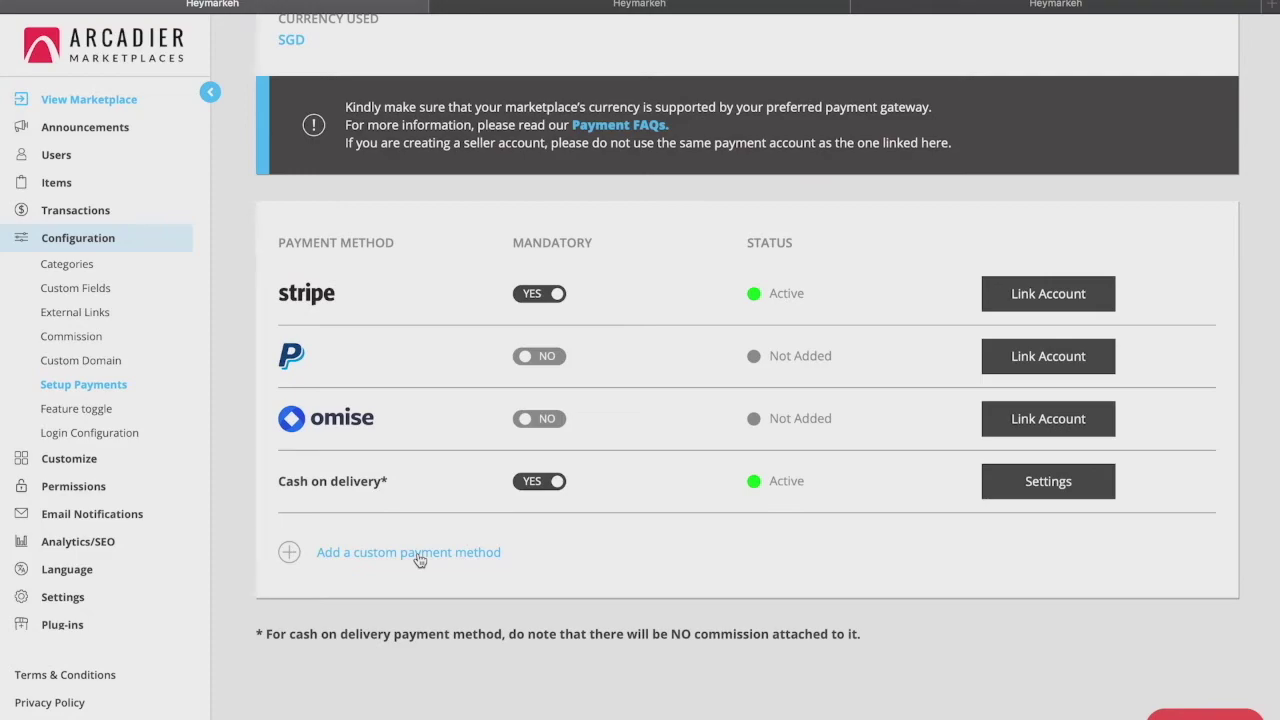
- Open the form for adding a custom payment method and review its basic setup and connection requirements
{"action": "left_click", "coordinate": [418, 555]}
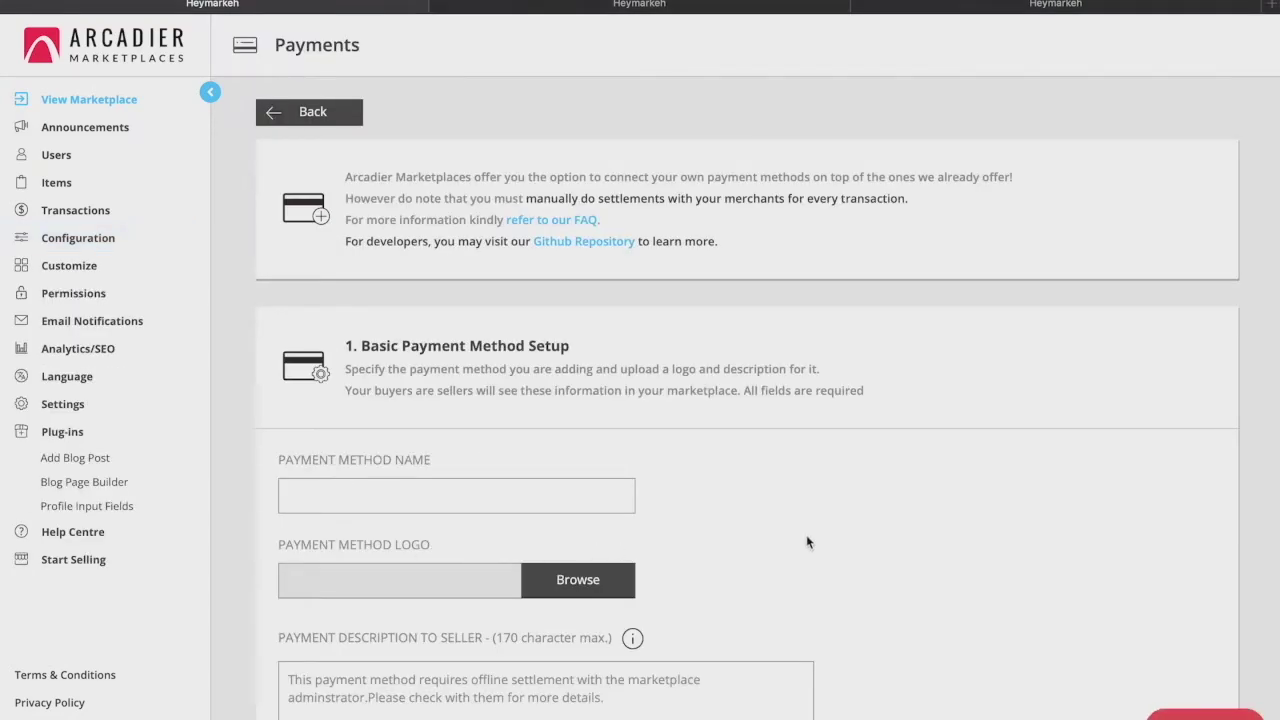
{"action": "scroll", "coordinate": [808, 535], "scroll_direction": "down", "scroll_amount": 3}
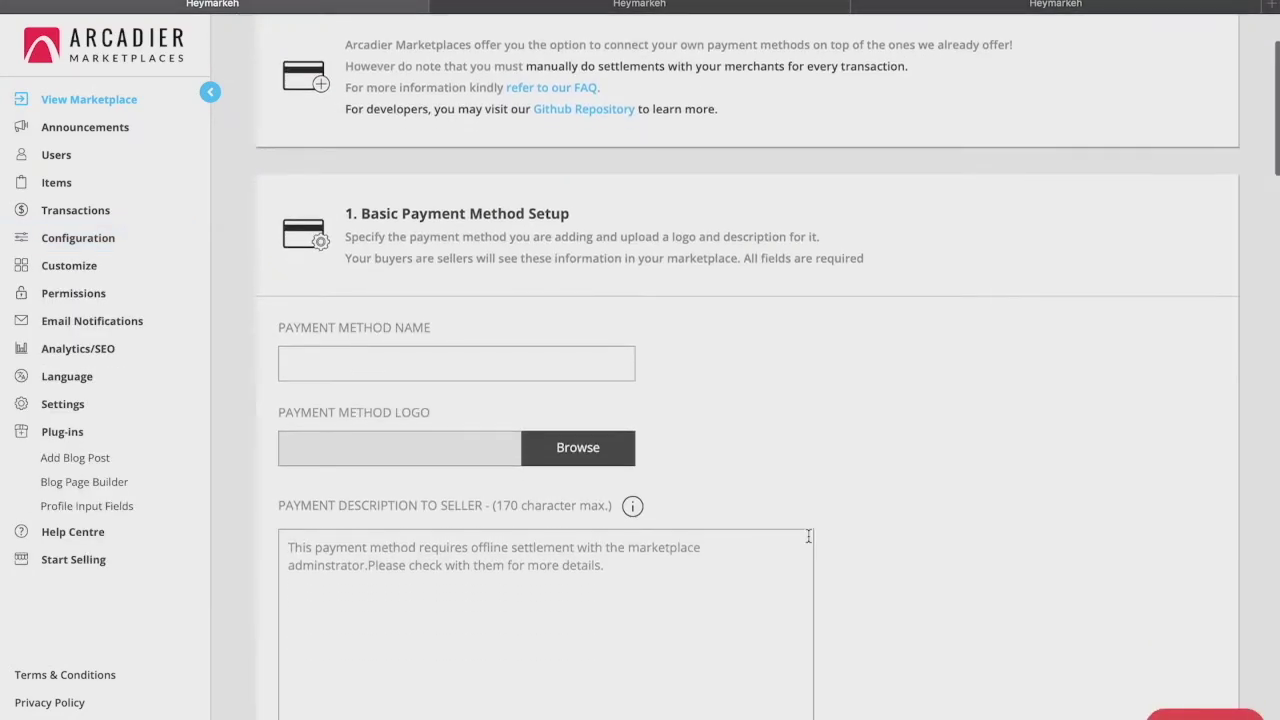
{"action": "scroll", "coordinate": [808, 535], "scroll_direction": "down", "scroll_amount": 5}
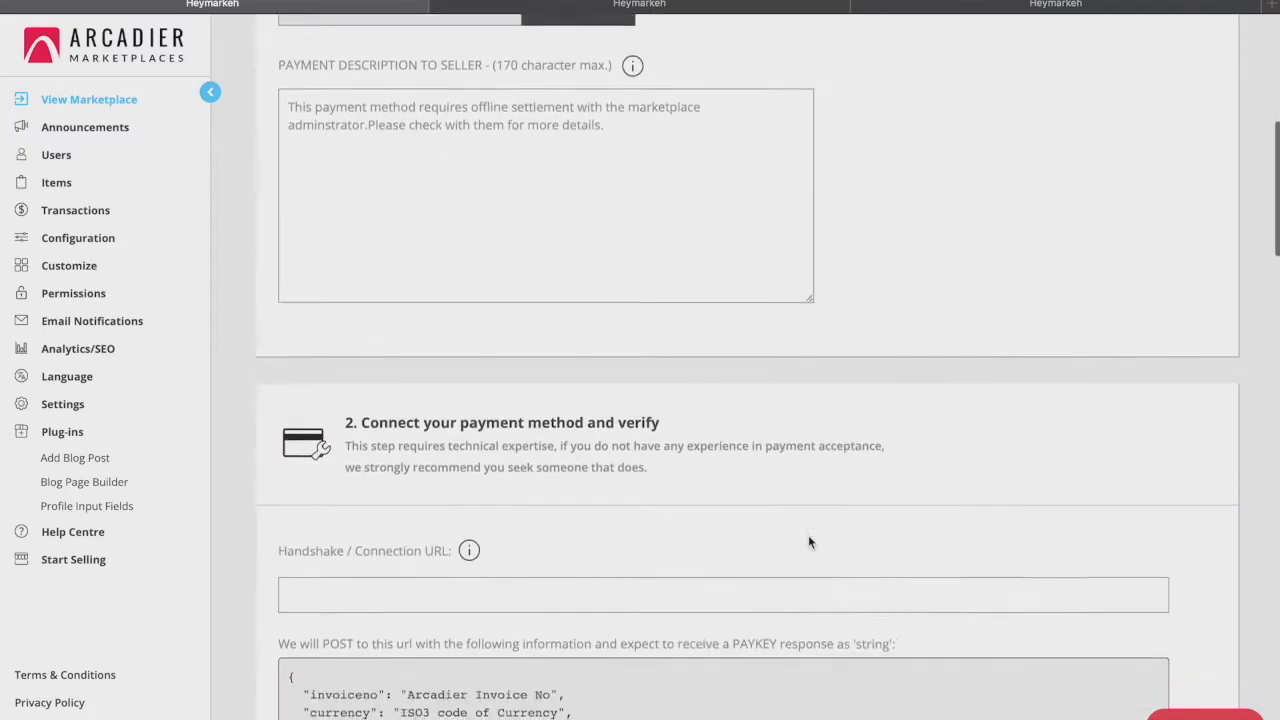
{"action": "scroll", "coordinate": [808, 540], "scroll_direction": "down", "scroll_amount": 8}
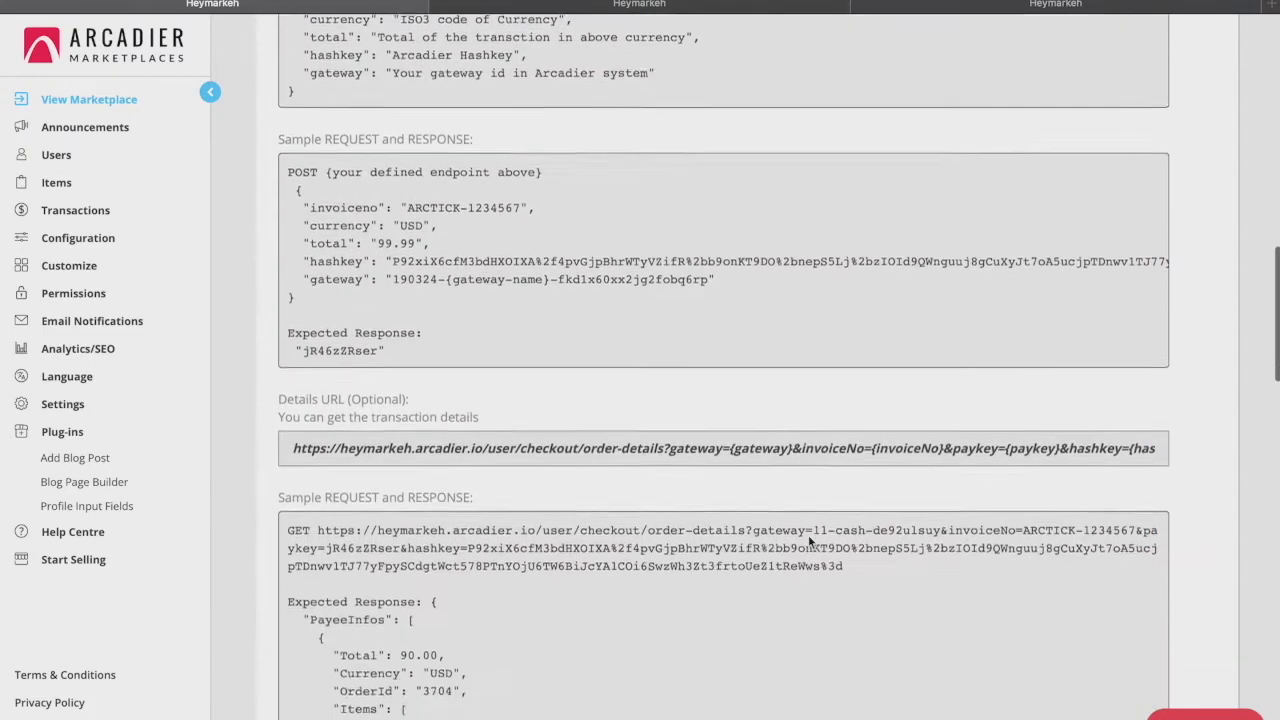
{"action": "scroll", "coordinate": [810, 542], "scroll_direction": "down", "scroll_amount": 2}
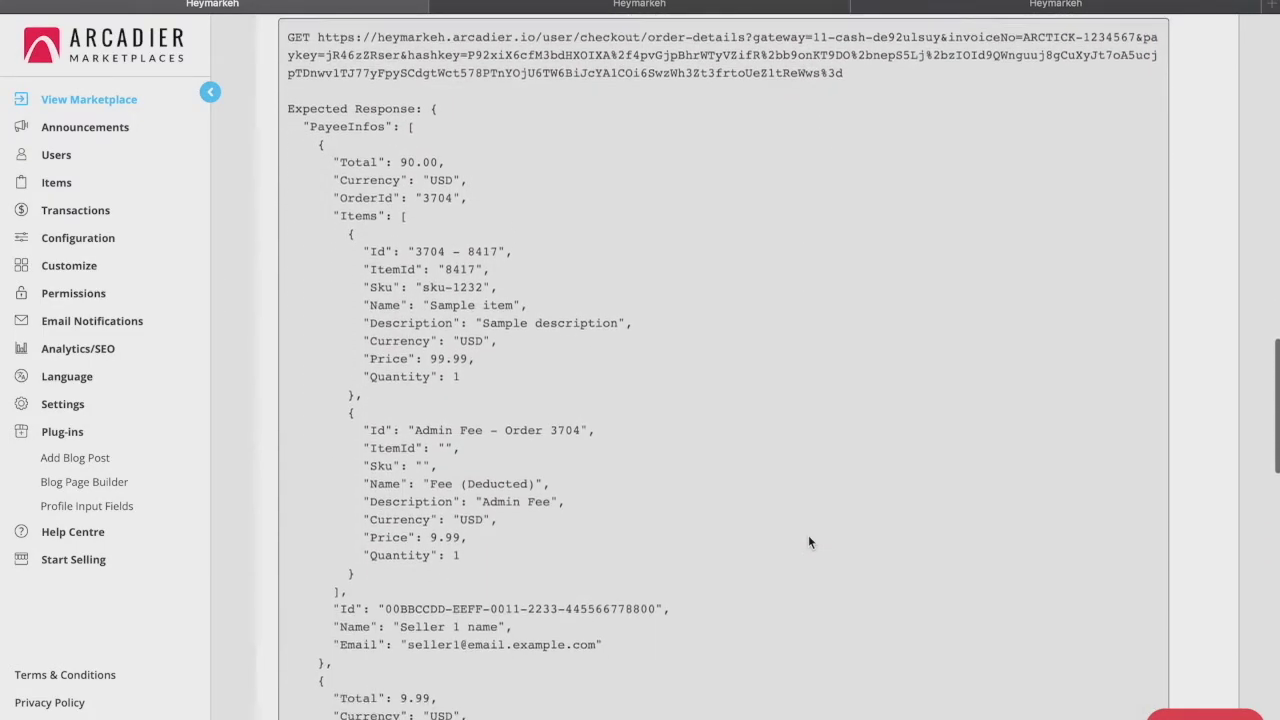
- Open the Delivery 2.0 settings from the feature toggle configuration and start a new default delivery option
{"action": "left_click", "coordinate": [86, 238]}
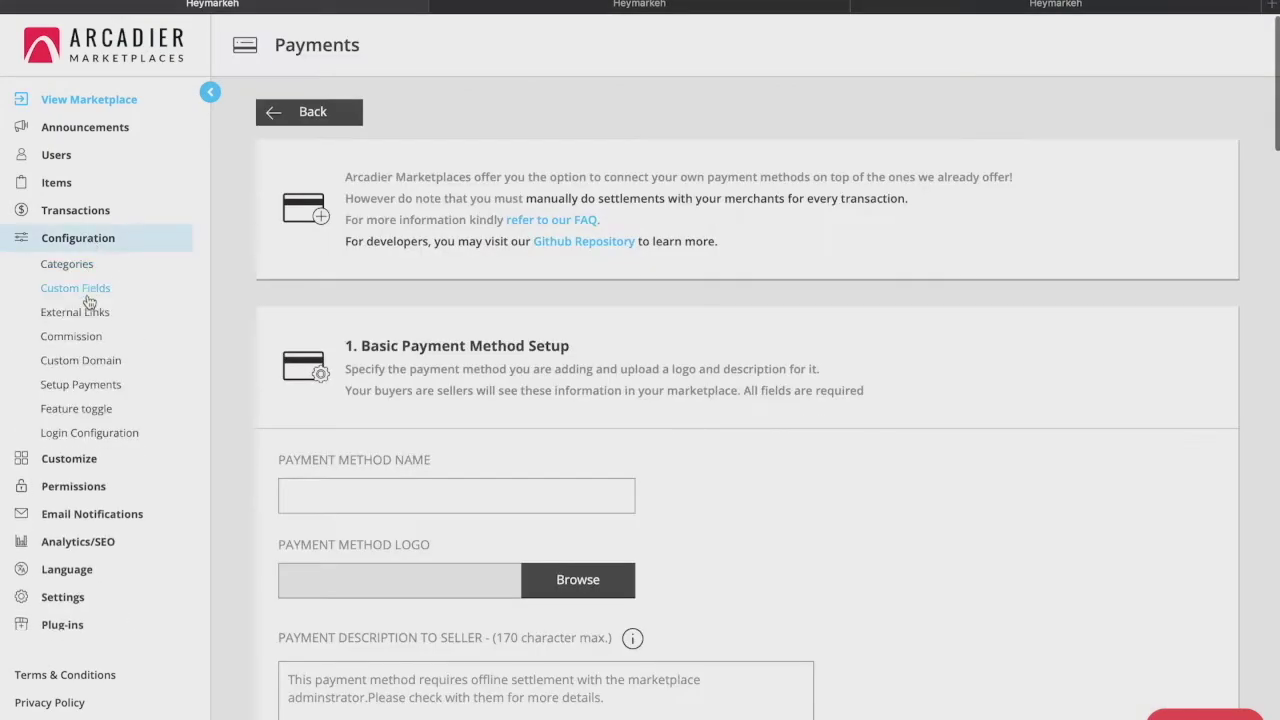
{"action": "left_click", "coordinate": [83, 411]}
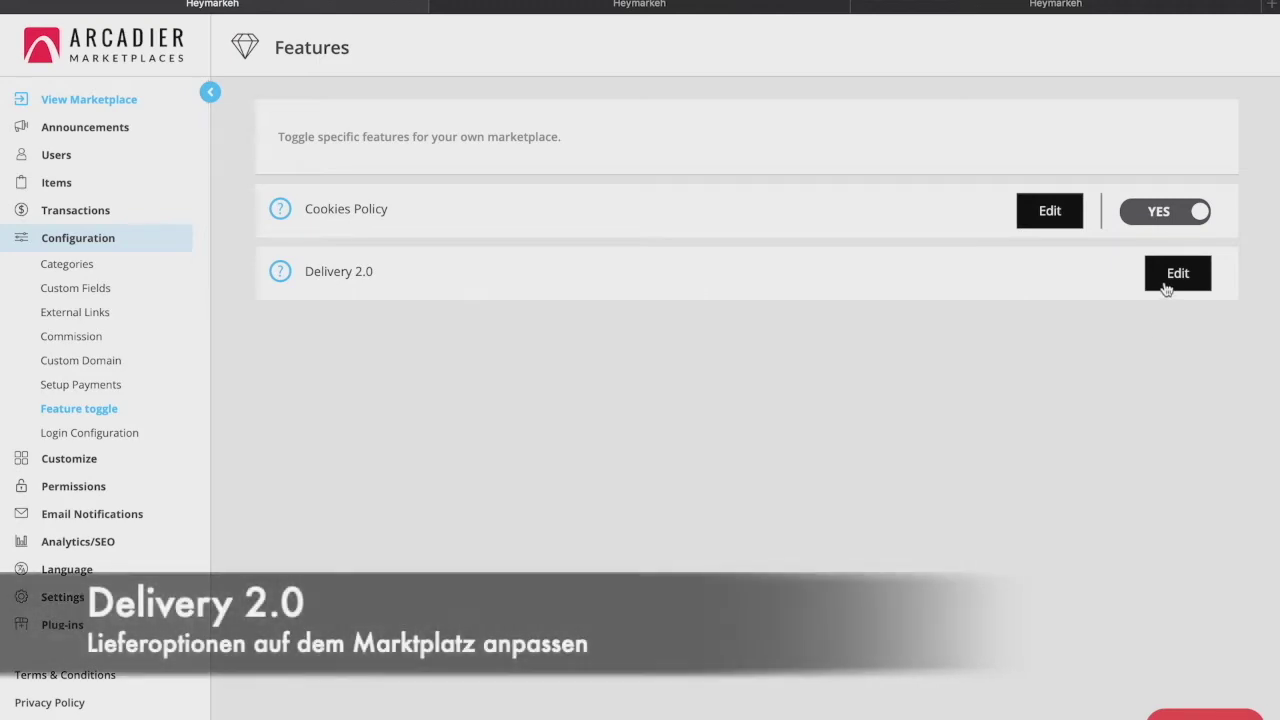
{"action": "left_click", "coordinate": [1166, 287]}
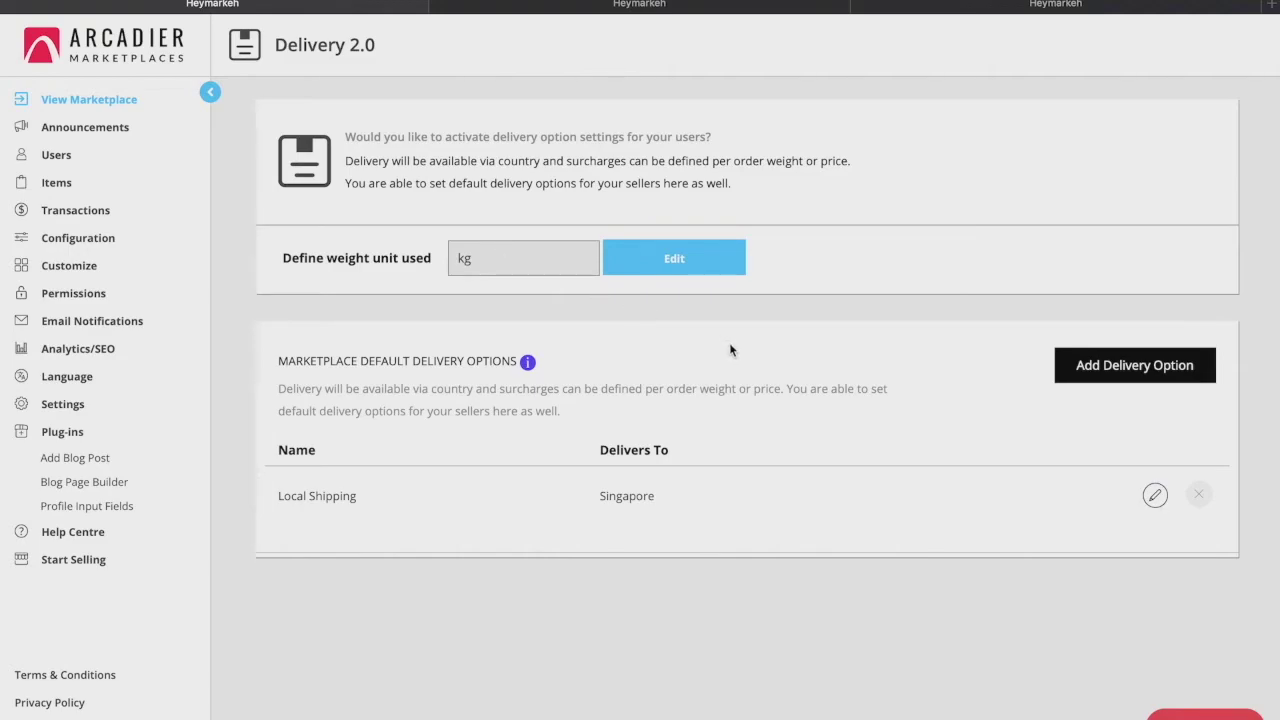
{"action": "left_click", "coordinate": [1092, 362]}
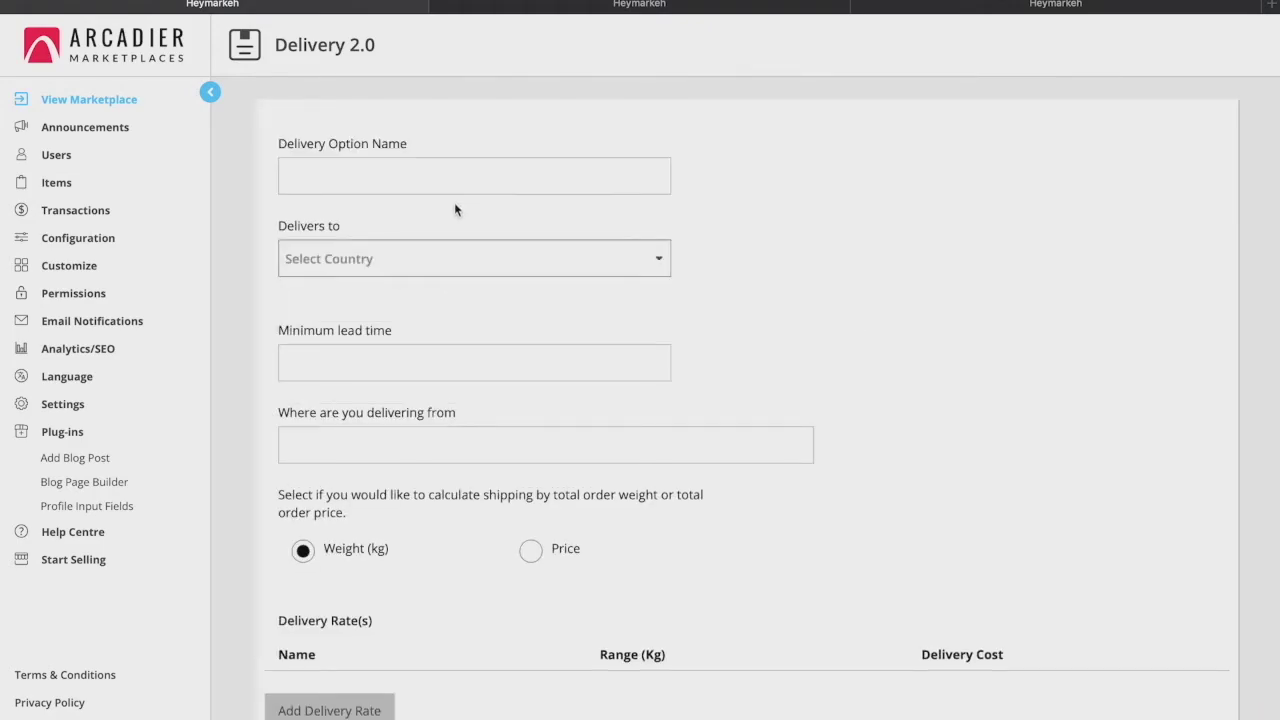
- Name the delivery option "Island-wide shipping" and select Singapore as the country it delivers to
{"action": "scroll", "coordinate": [454, 203], "scroll_direction": "down", "scroll_amount": 1}
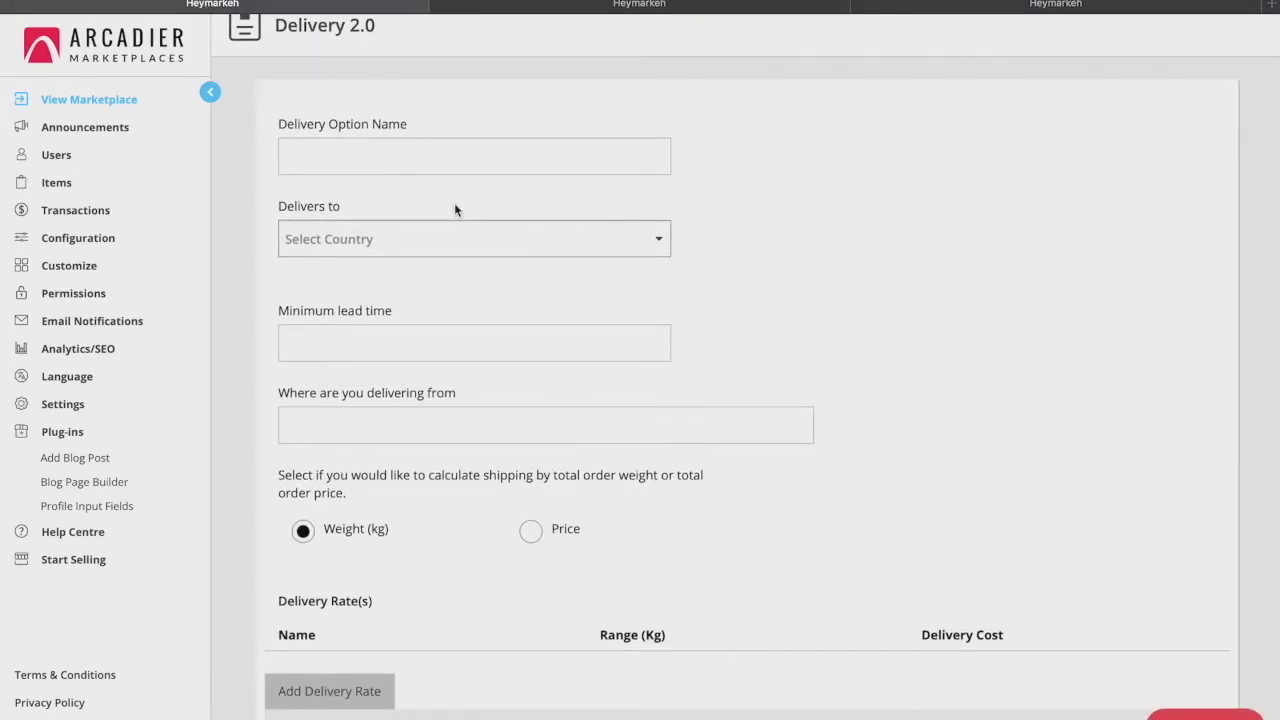
{"action": "left_click", "coordinate": [441, 166]}
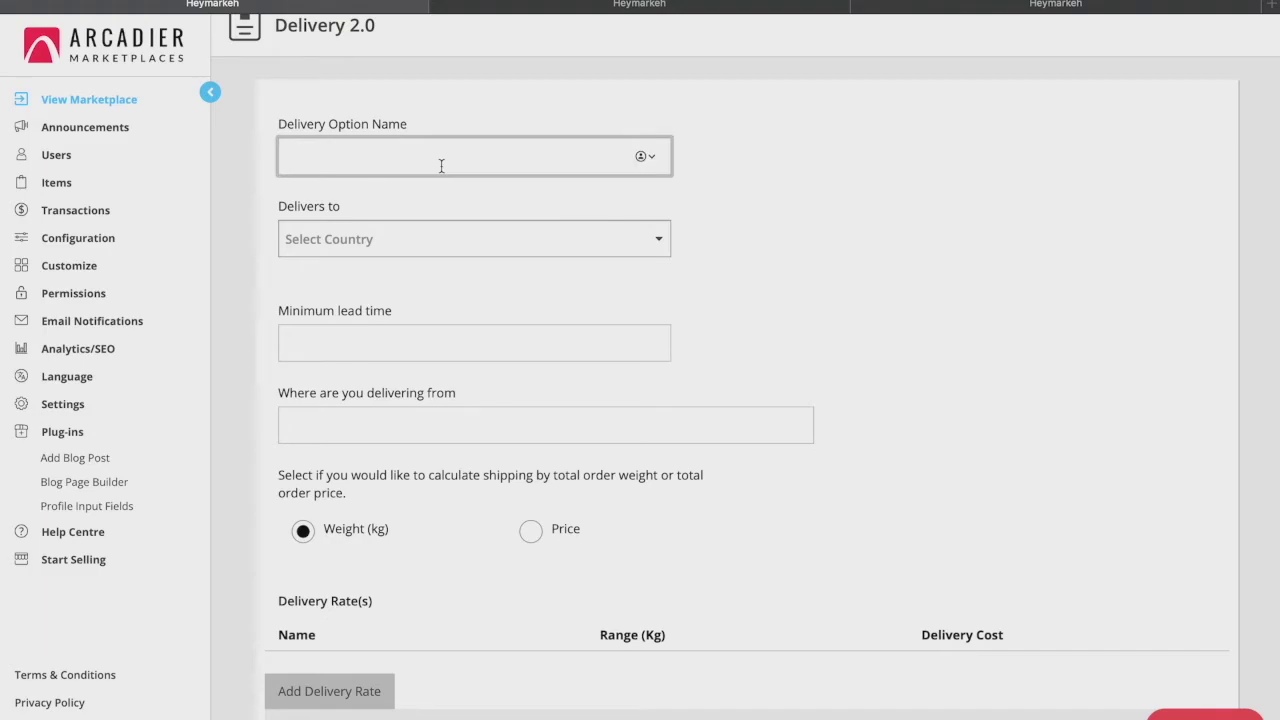
{"action": "type", "text": "Island-wide shipping"}
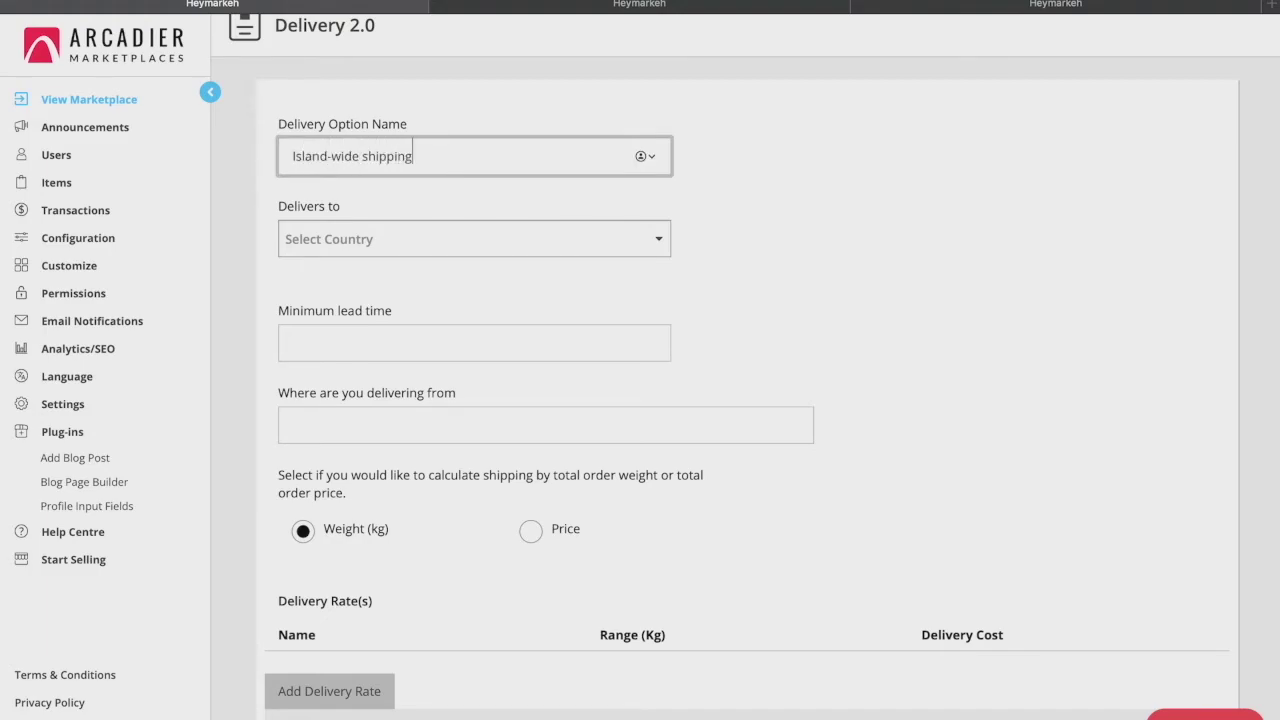
{"action": "left_click", "coordinate": [429, 229]}
{"action": "type", "text": "Singa"}
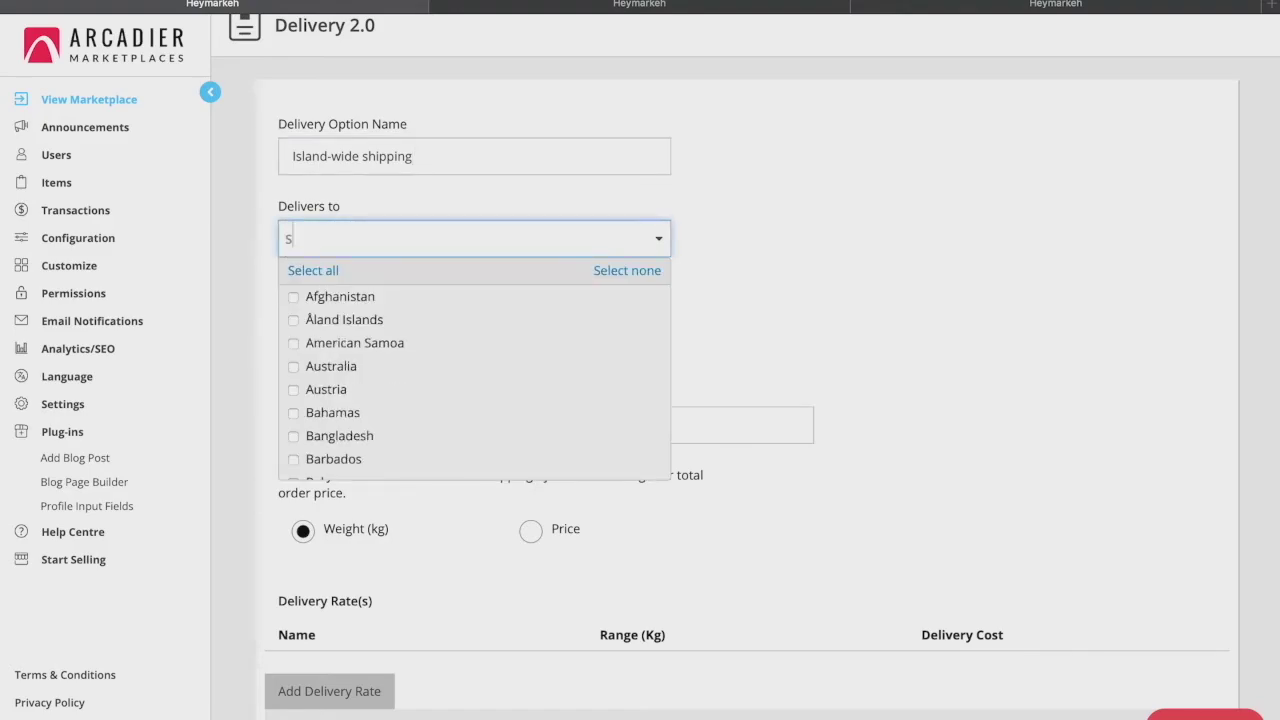
{"action": "left_click", "coordinate": [388, 294]}
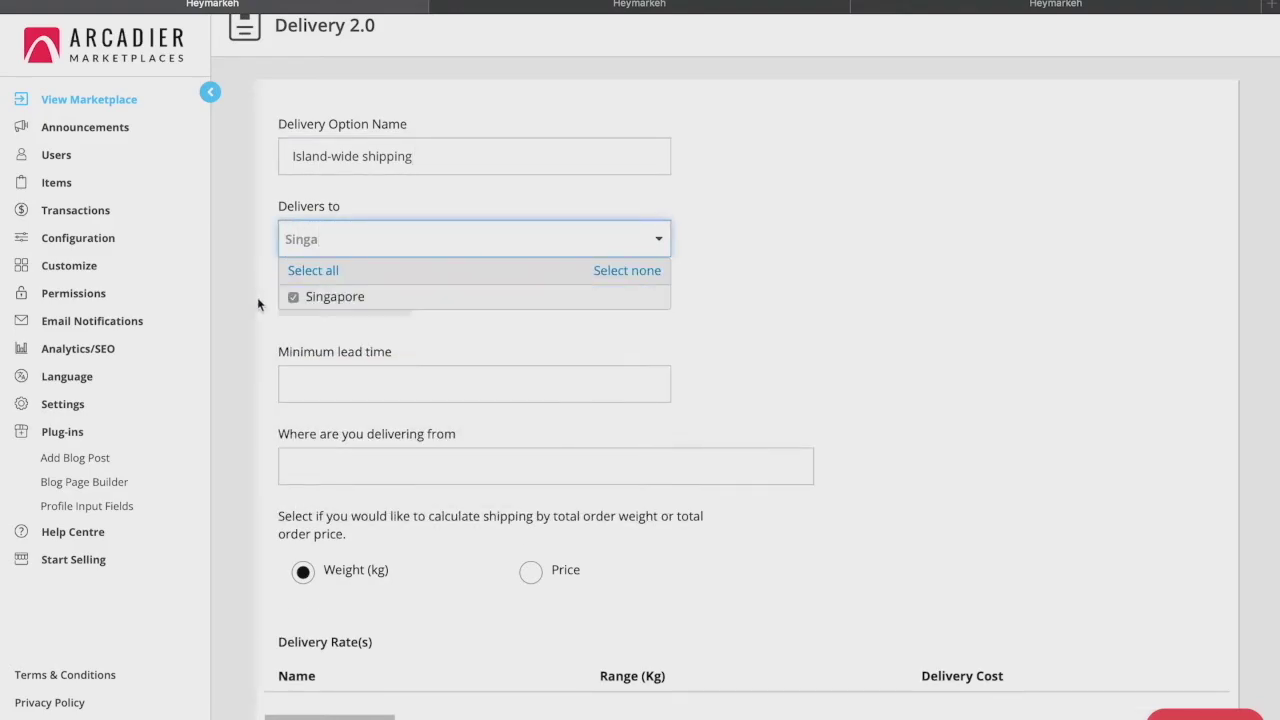
{"action": "left_click", "coordinate": [262, 297]}
- Set the delivery option's minimum lead time to 2 and enter Singapore as the place of dispatch
{"action": "left_click", "coordinate": [346, 374]}
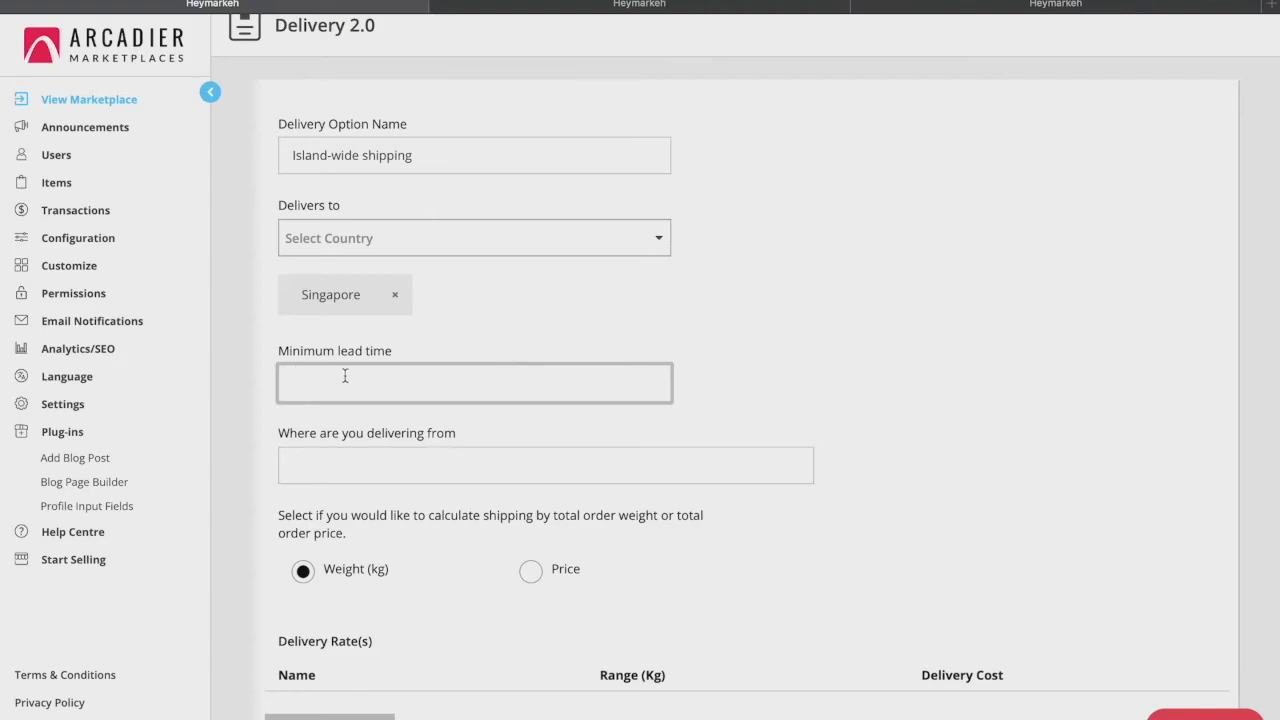
{"action": "type", "text": "2"}
{"action": "left_click", "coordinate": [409, 470]}
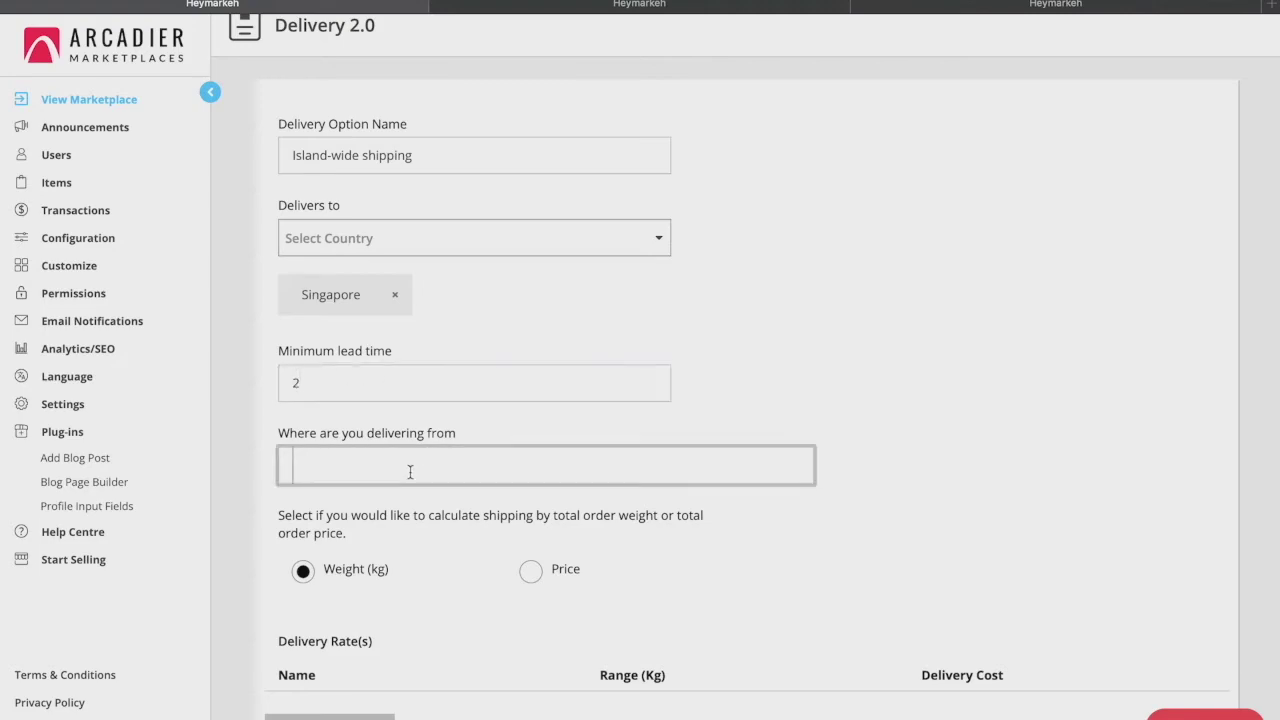
{"action": "type", "text": "Singapore"}
- Switch the shipping calculation to Price and back to Weight (kg), accepting both rate warnings
{"action": "scroll", "coordinate": [671, 528], "scroll_direction": "down", "scroll_amount": 3}
{"action": "left_click", "coordinate": [530, 400]}
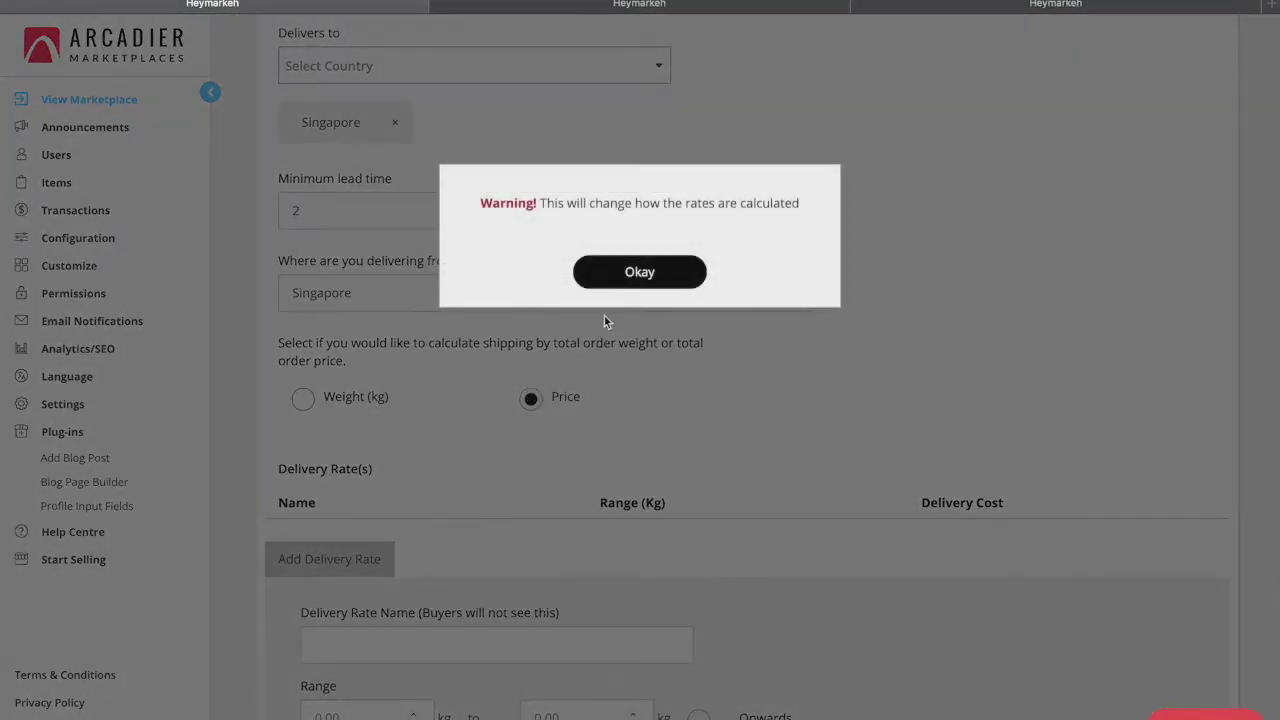
{"action": "left_click", "coordinate": [612, 281]}
{"action": "left_click", "coordinate": [303, 399]}
{"action": "left_click", "coordinate": [669, 274]}
- Add a delivery rate named "Island" for orders from 2 kg onwards at a cost of SGD 5 and save it
{"action": "scroll", "coordinate": [699, 530], "scroll_direction": "down", "scroll_amount": 5}
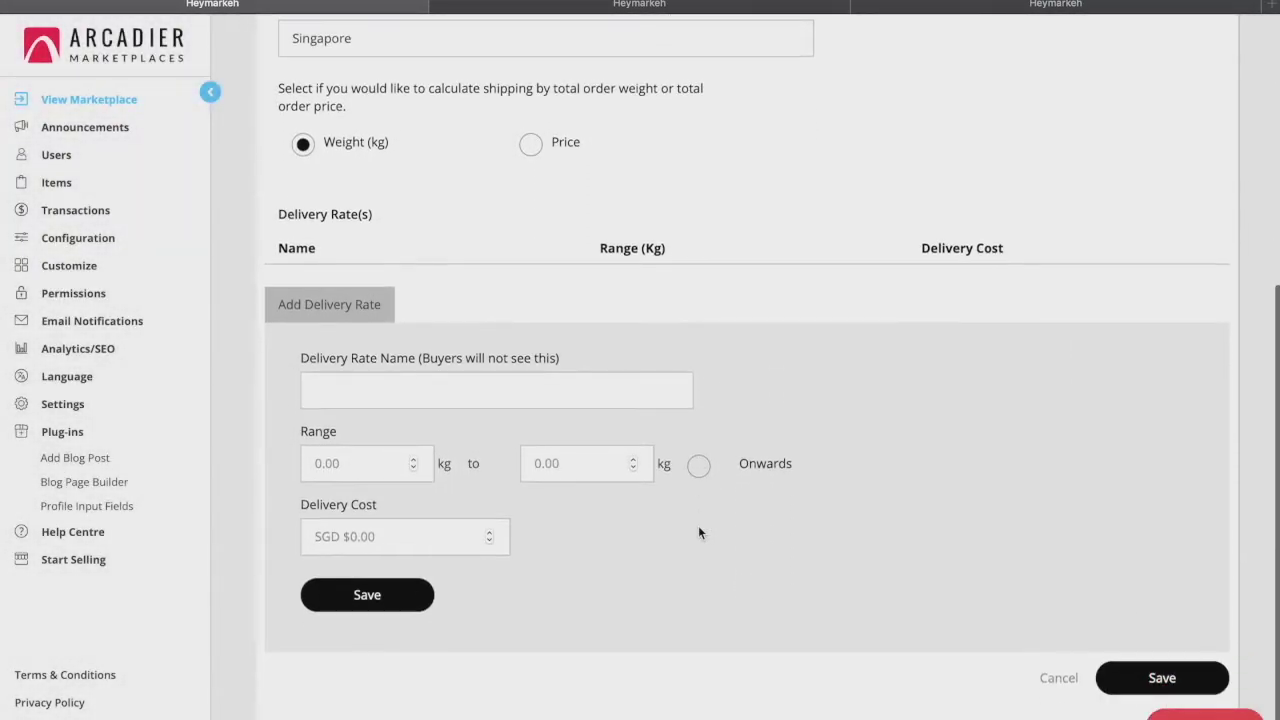
{"action": "left_click", "coordinate": [504, 382]}
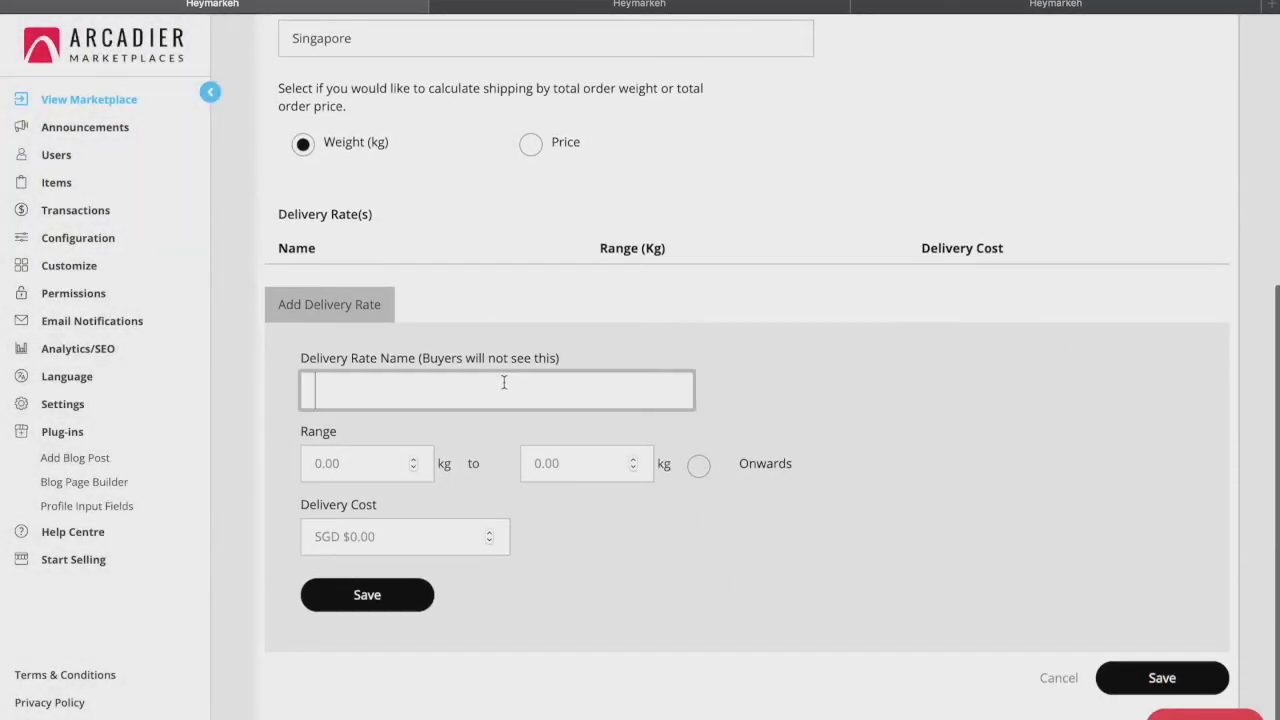
{"action": "left_click", "coordinate": [414, 467]}
{"action": "left_click_drag", "start_coordinate": [394, 464], "coordinate": [288, 464]}
{"action": "type", "text": "2"}
{"action": "left_click", "coordinate": [583, 460]}
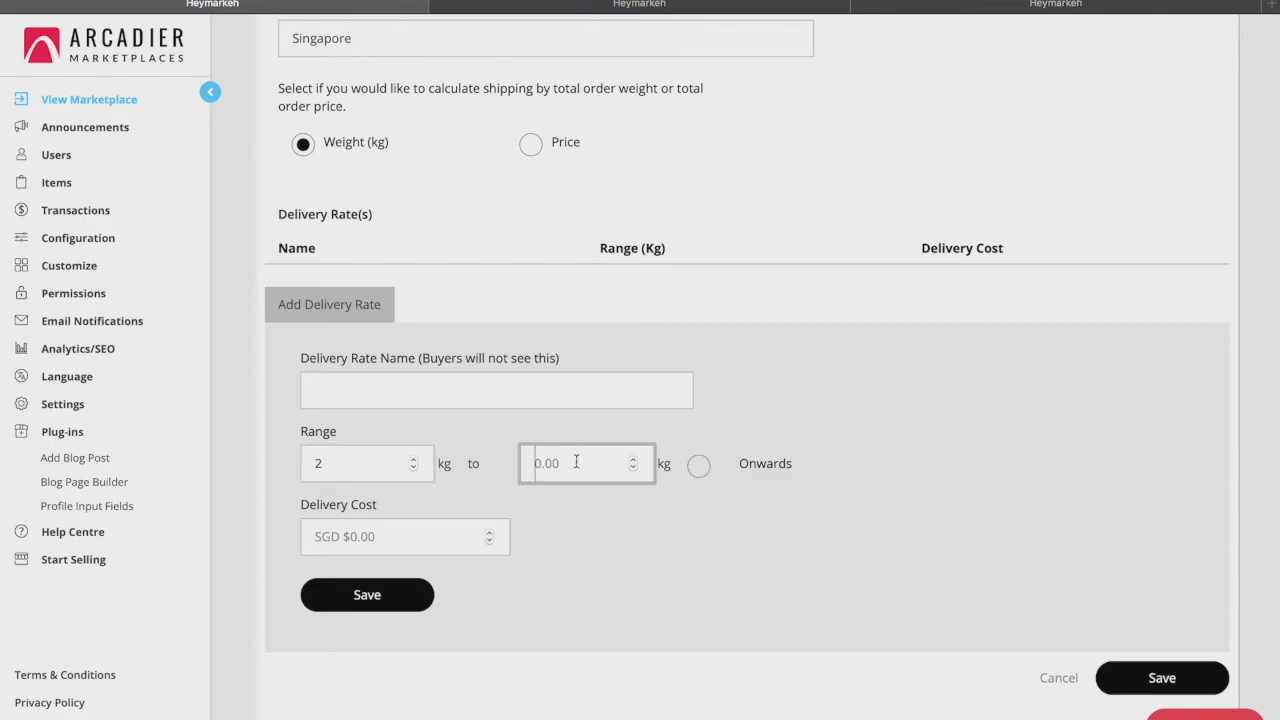
{"action": "left_click", "coordinate": [699, 468]}
{"action": "left_click", "coordinate": [402, 530]}
{"action": "type", "text": "5"}
{"action": "left_click", "coordinate": [496, 390]}
{"action": "type", "text": "Island"}
{"action": "left_click", "coordinate": [367, 594]}
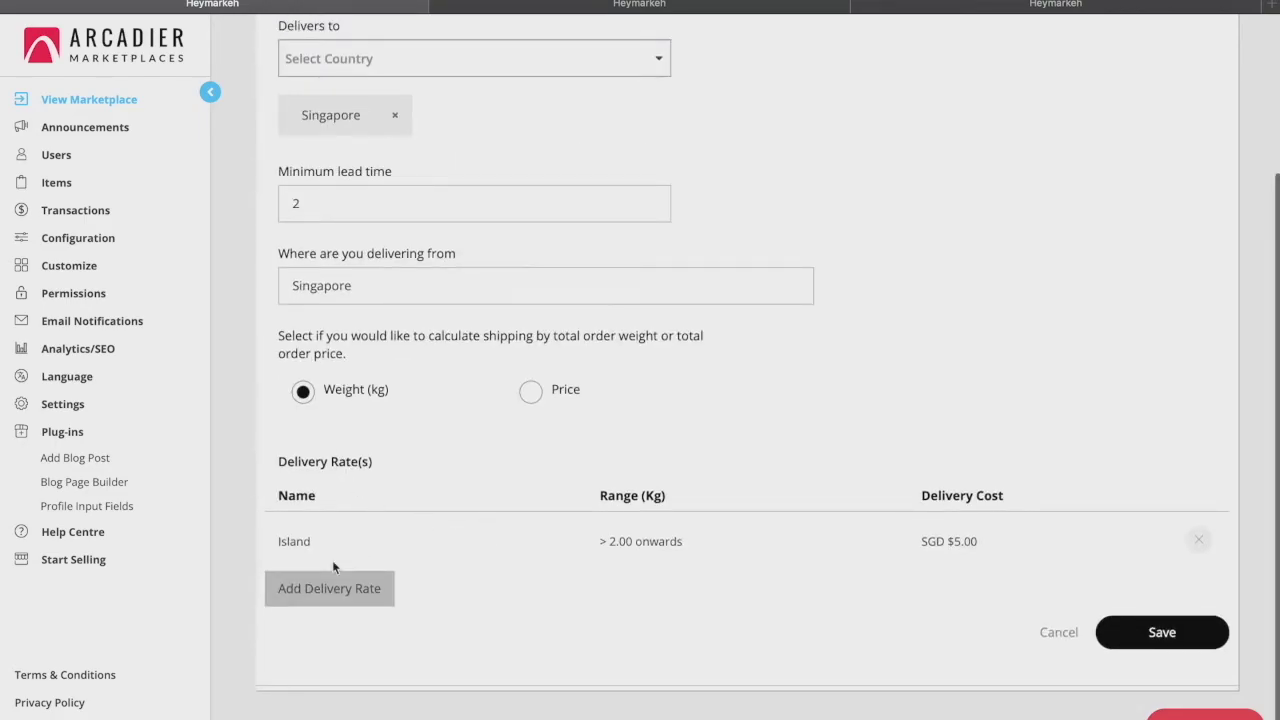
- Save the delivery option and enable the Arcadier Facebook login in the login configuration
{"action": "left_click", "coordinate": [1183, 634]}
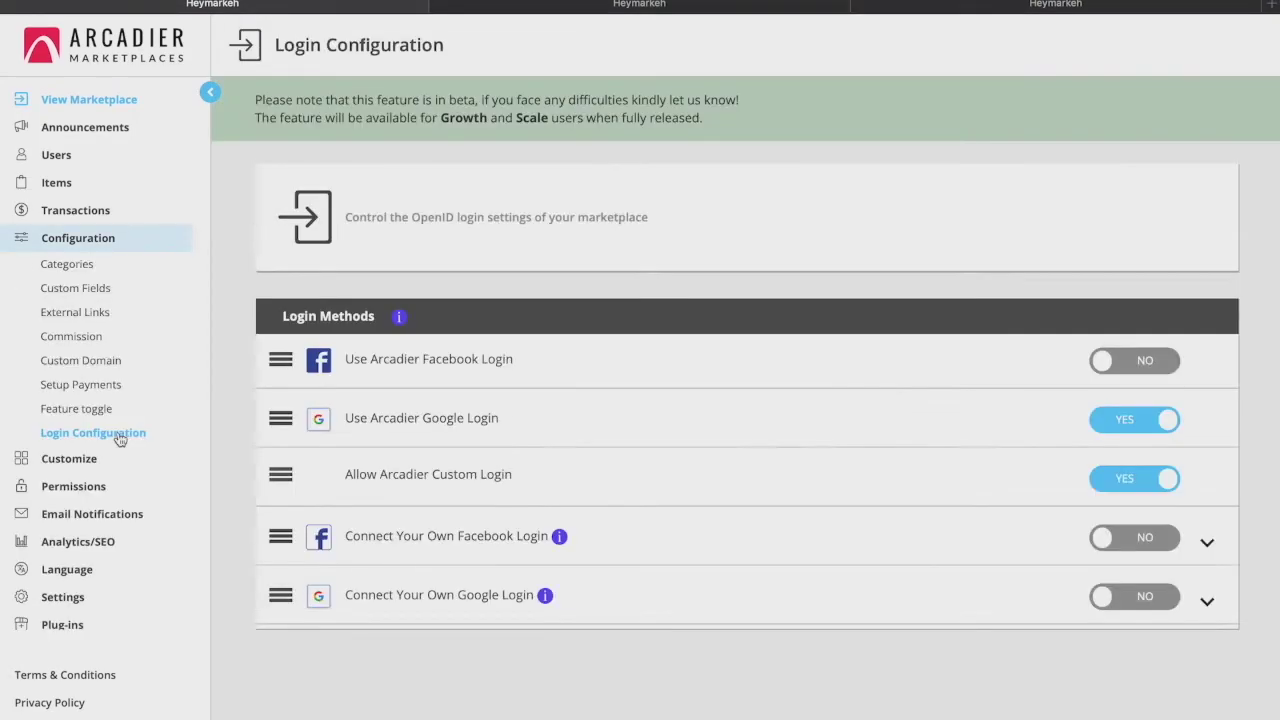
{"action": "scroll", "coordinate": [285, 465], "scroll_direction": "down", "scroll_amount": 1}
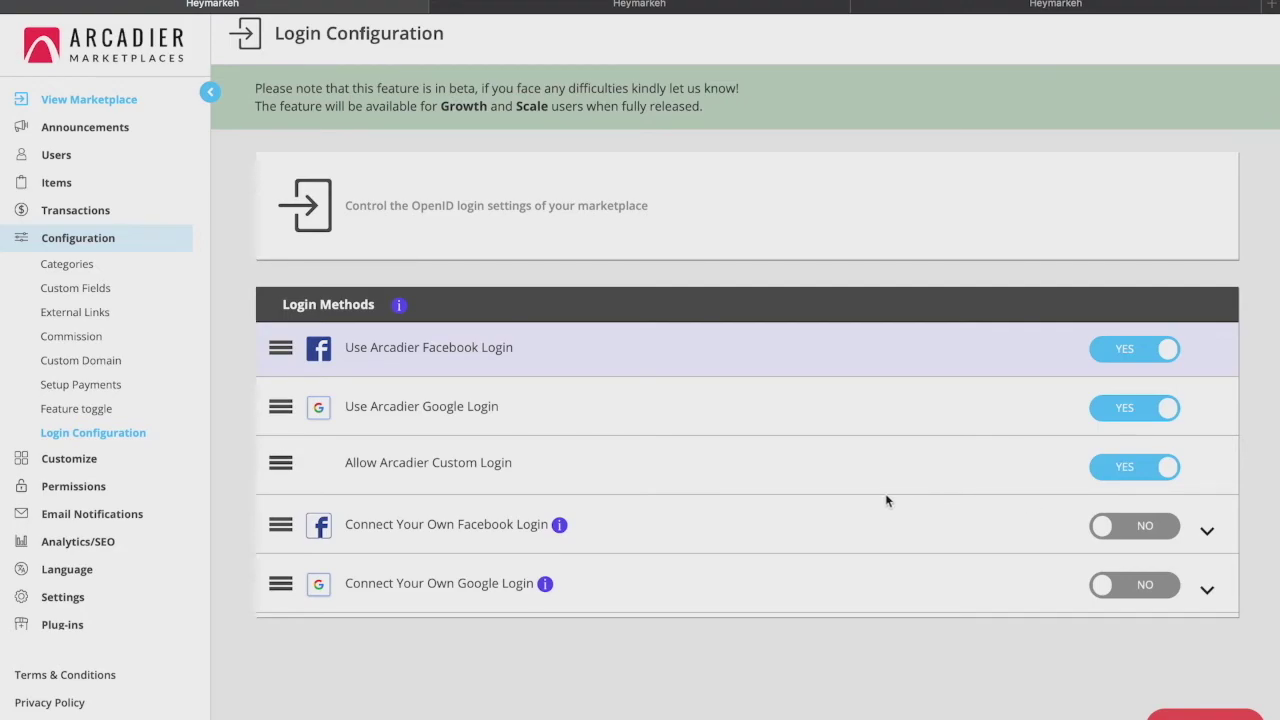
- Open the general customization page and review the marketplace name, logo link, search bars, call-to-action colour and logo settings
{"action": "left_click", "coordinate": [55, 462]}
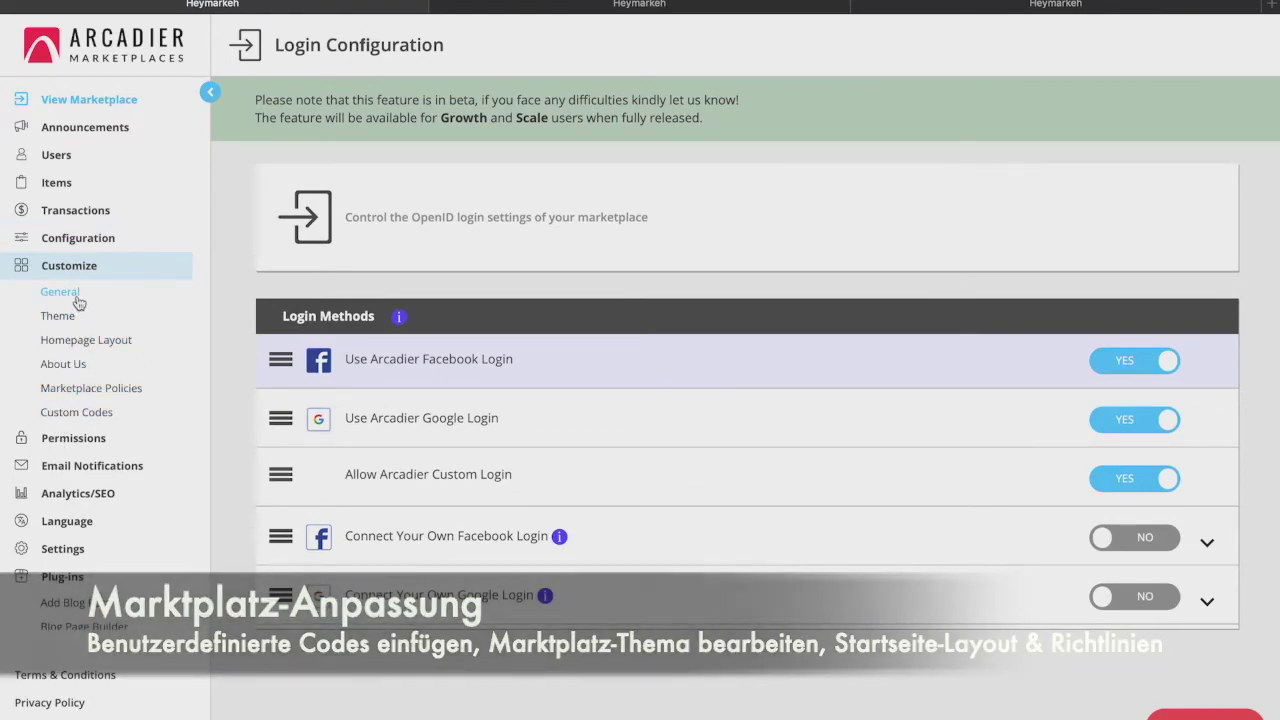
{"action": "left_click", "coordinate": [78, 303]}
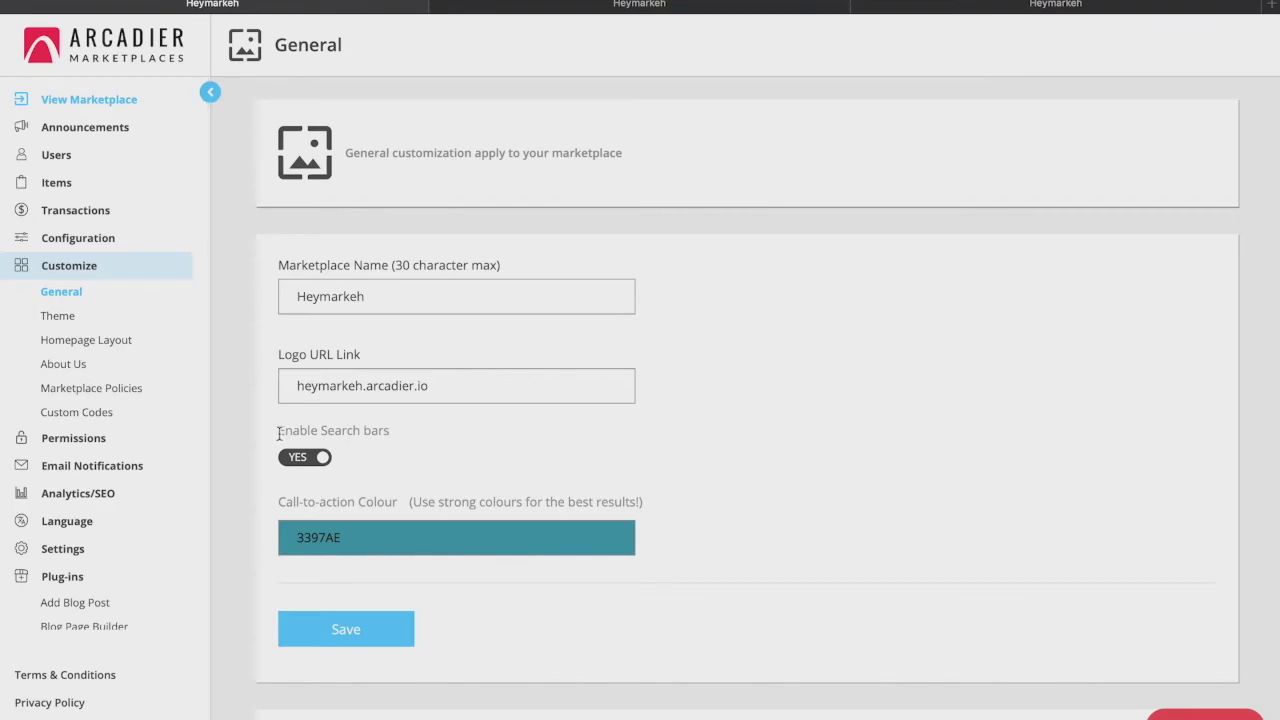
{"action": "scroll", "coordinate": [282, 440], "scroll_direction": "down", "scroll_amount": 2}
{"action": "scroll", "coordinate": [281, 440], "scroll_direction": "down", "scroll_amount": 3}
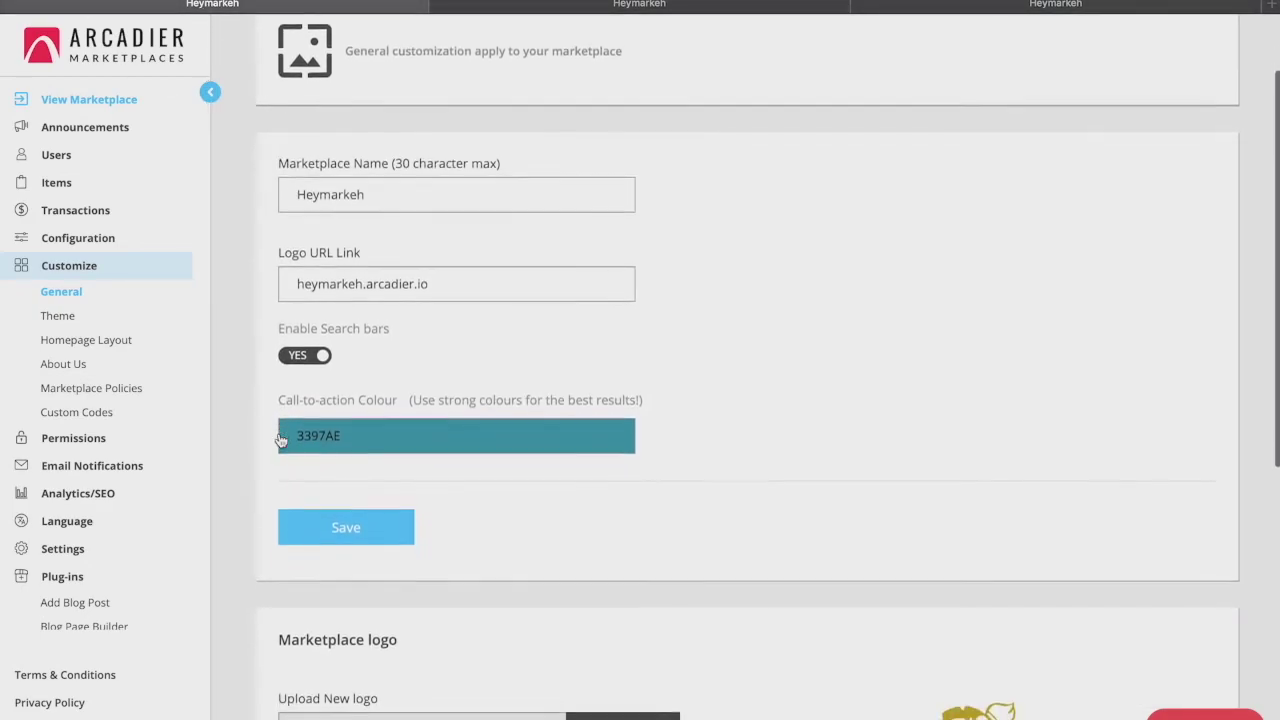
{"action": "scroll", "coordinate": [280, 433], "scroll_direction": "down", "scroll_amount": 3}
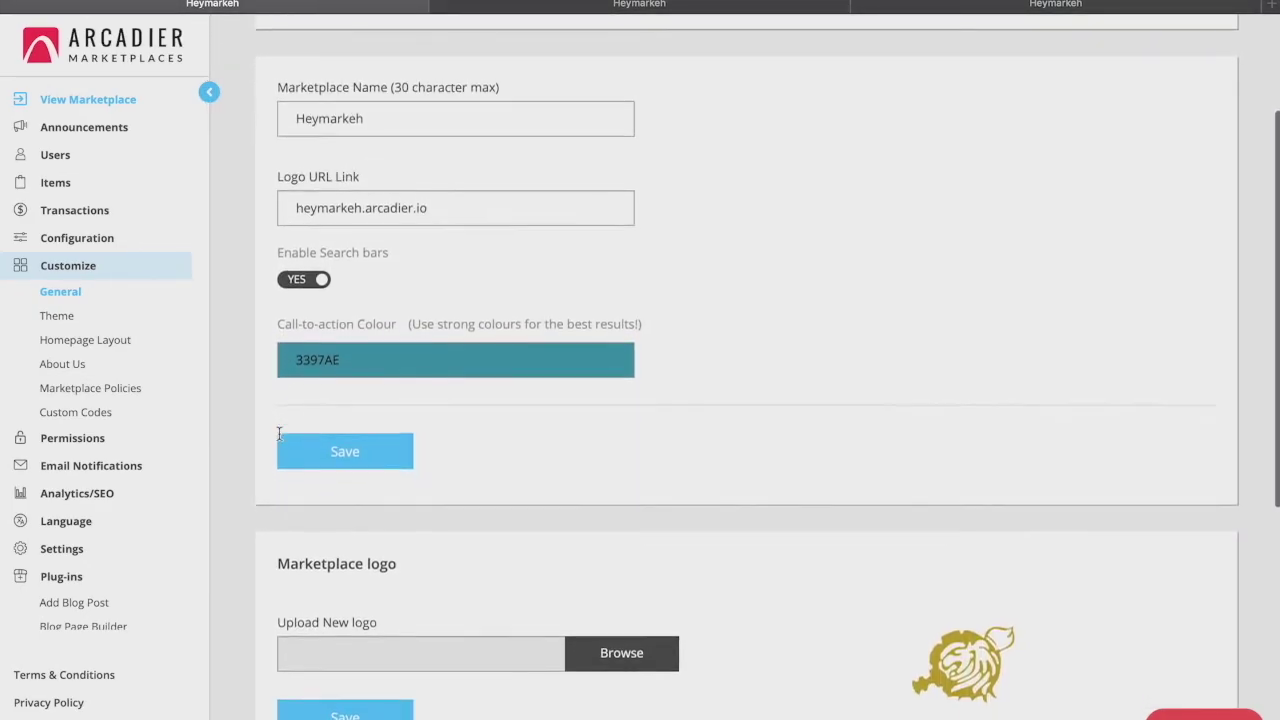
- Review the marketplace logo and favicon settings, and open the theme selection to look over the available themes
{"action": "scroll", "coordinate": [281, 441], "scroll_direction": "down", "scroll_amount": 4}
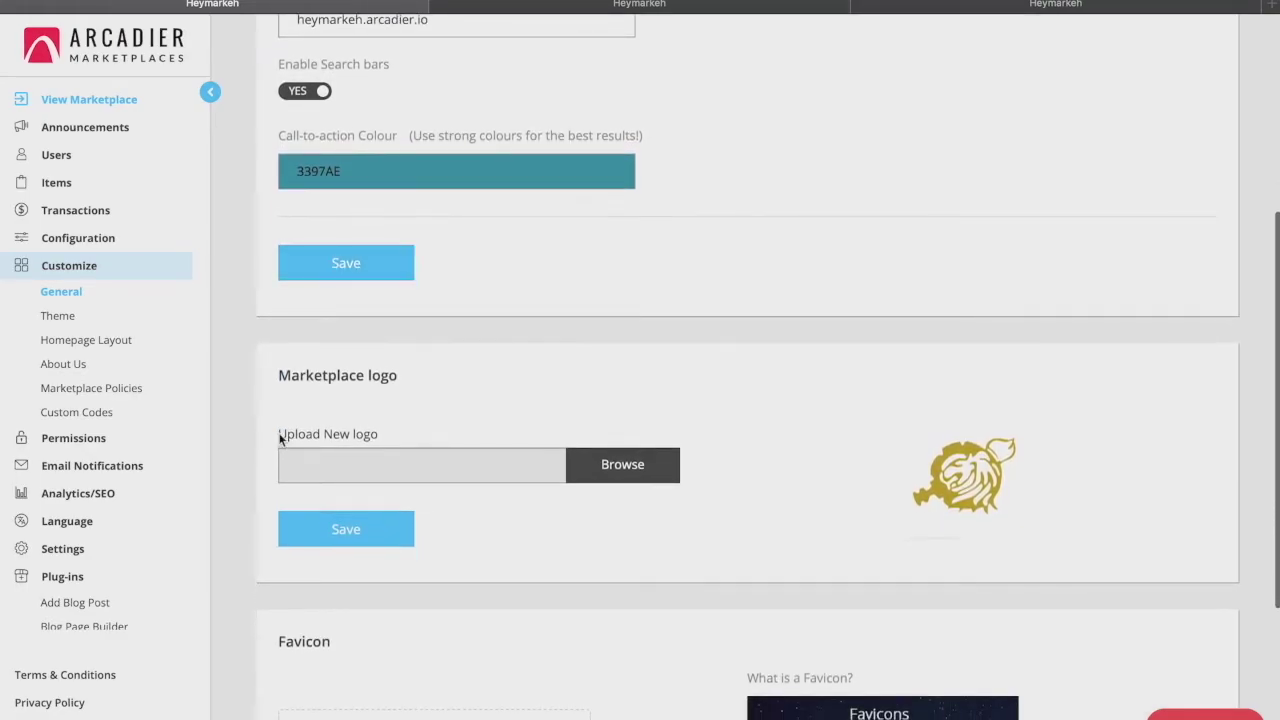
{"action": "scroll", "coordinate": [281, 440], "scroll_direction": "down", "scroll_amount": 3}
{"action": "scroll", "coordinate": [280, 440], "scroll_direction": "down", "scroll_amount": 5}
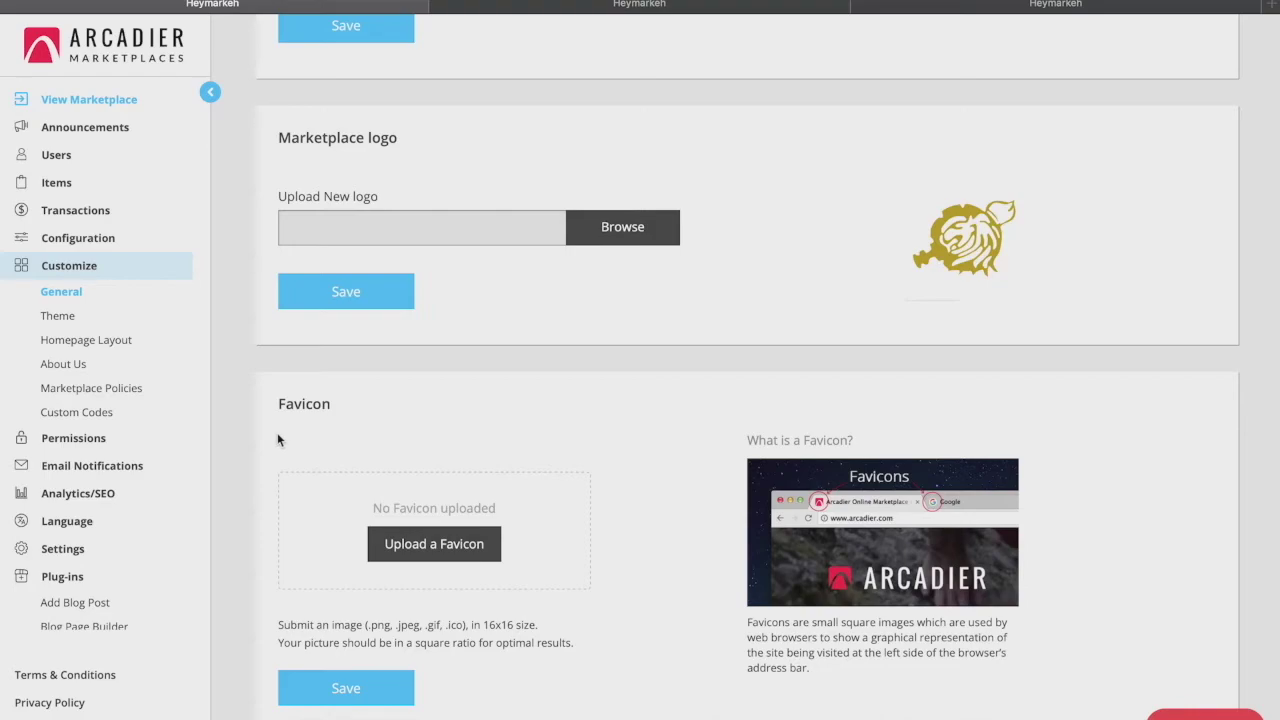
{"action": "left_click", "coordinate": [58, 316]}
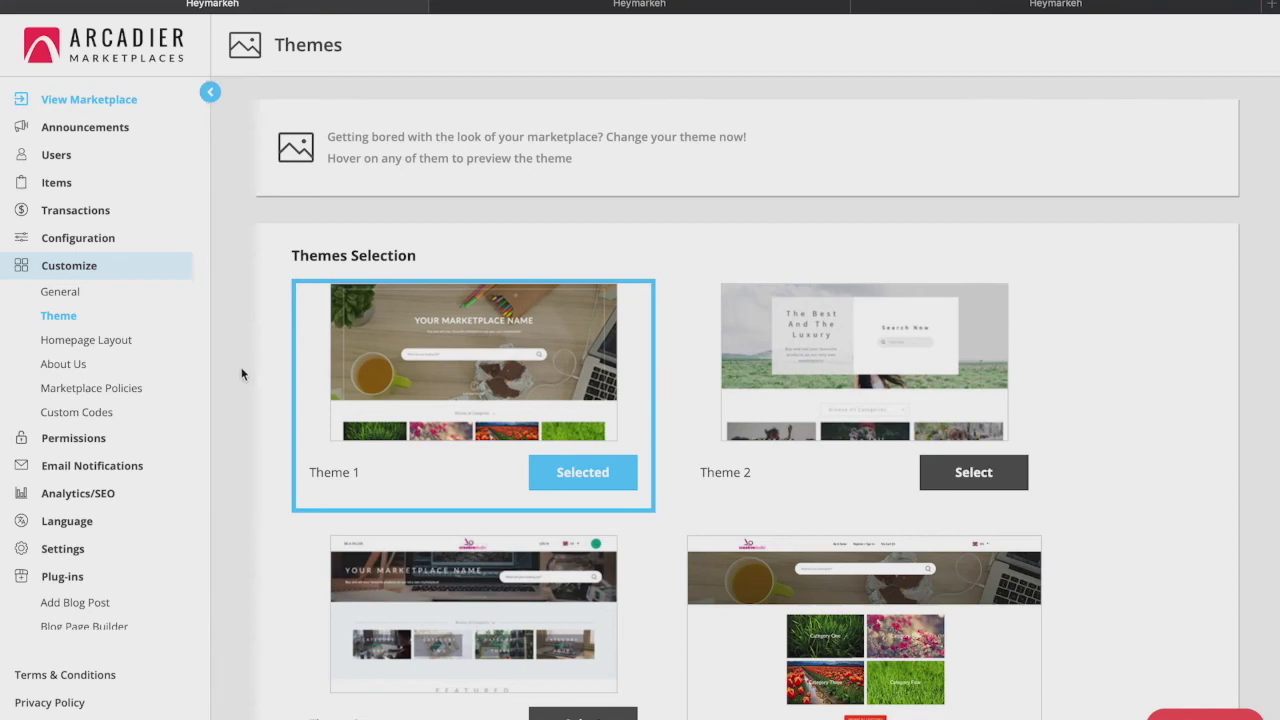
{"action": "scroll", "coordinate": [241, 374], "scroll_direction": "down", "scroll_amount": 3}
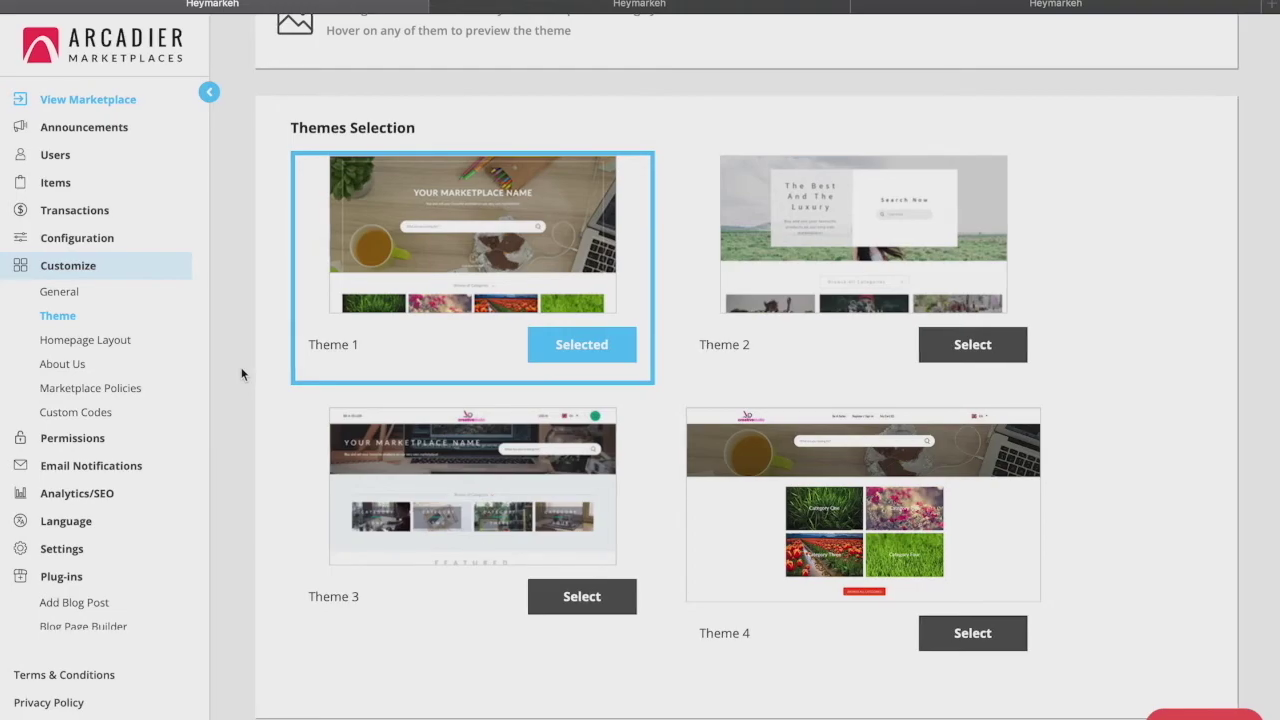
- Open the homepage layout editor and examine the sliders, categories, latest listings, banner and three-column panels
{"action": "left_click", "coordinate": [88, 345]}
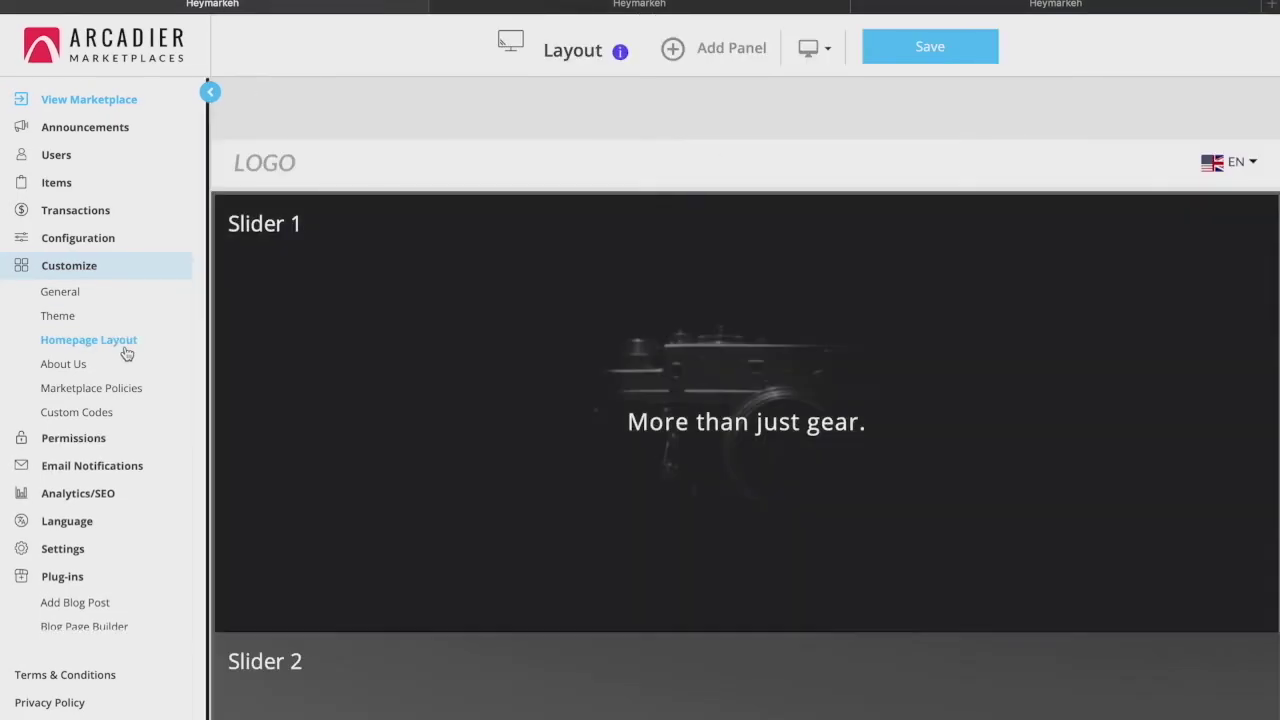
{"action": "scroll", "coordinate": [302, 385], "scroll_direction": "down", "scroll_amount": 5}
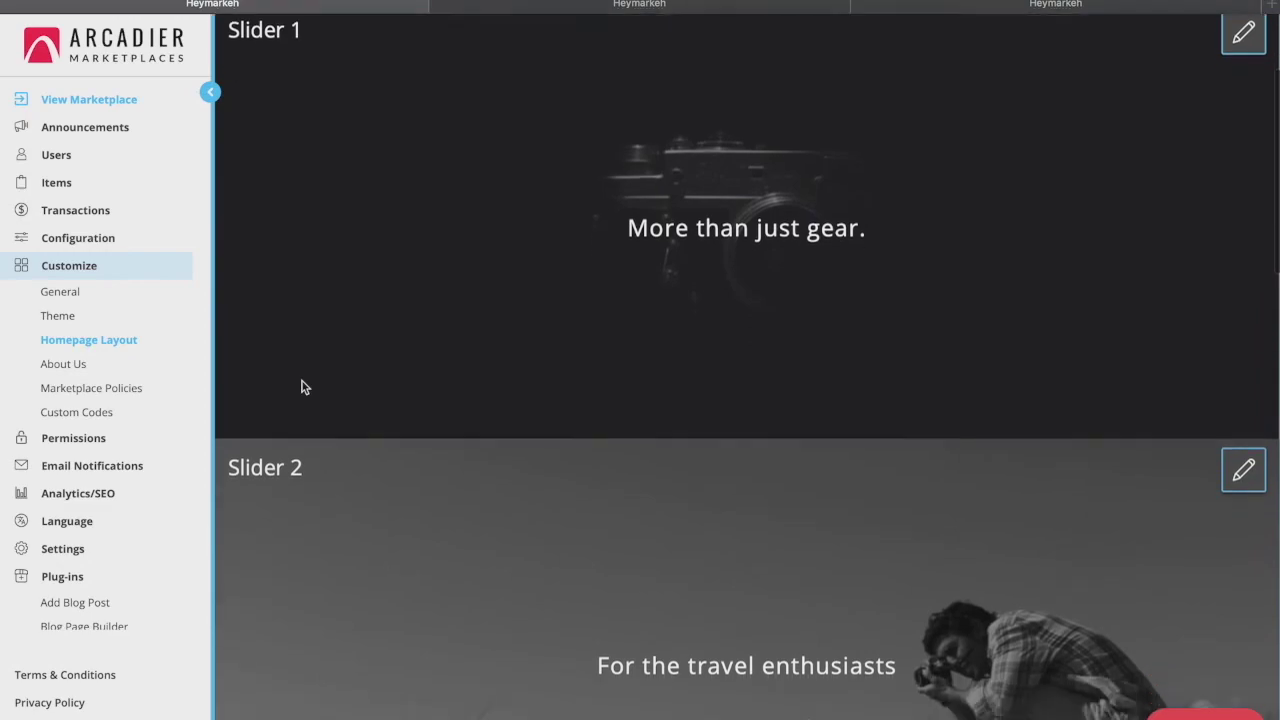
{"action": "scroll", "coordinate": [305, 388], "scroll_direction": "down", "scroll_amount": 2}
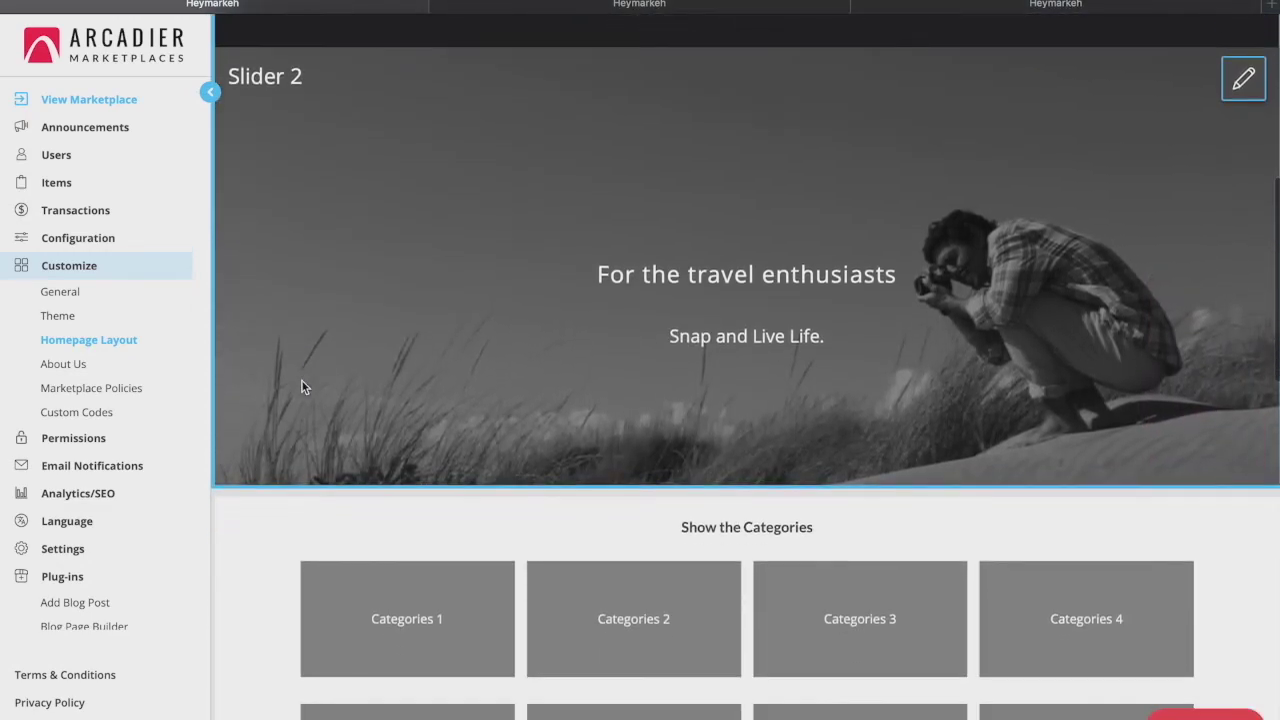
{"action": "scroll", "coordinate": [305, 388], "scroll_direction": "up", "scroll_amount": 8}
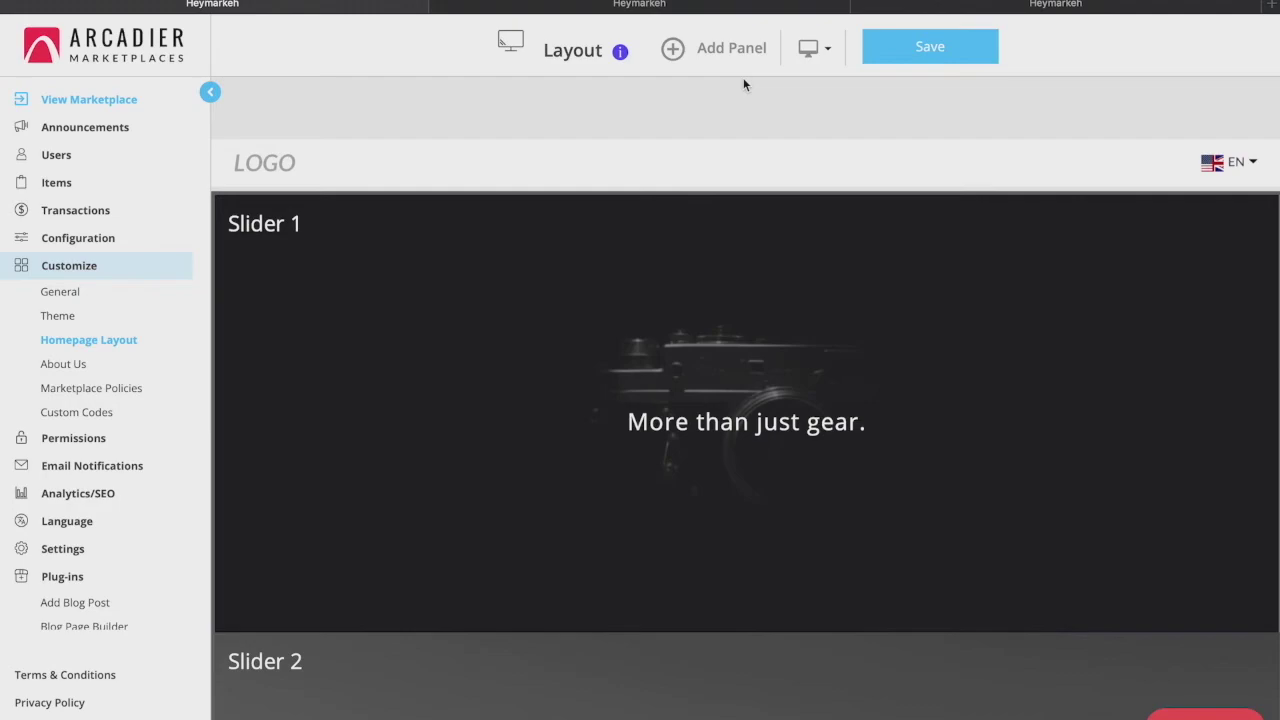
{"action": "scroll", "coordinate": [744, 85], "scroll_direction": "down", "scroll_amount": 5}
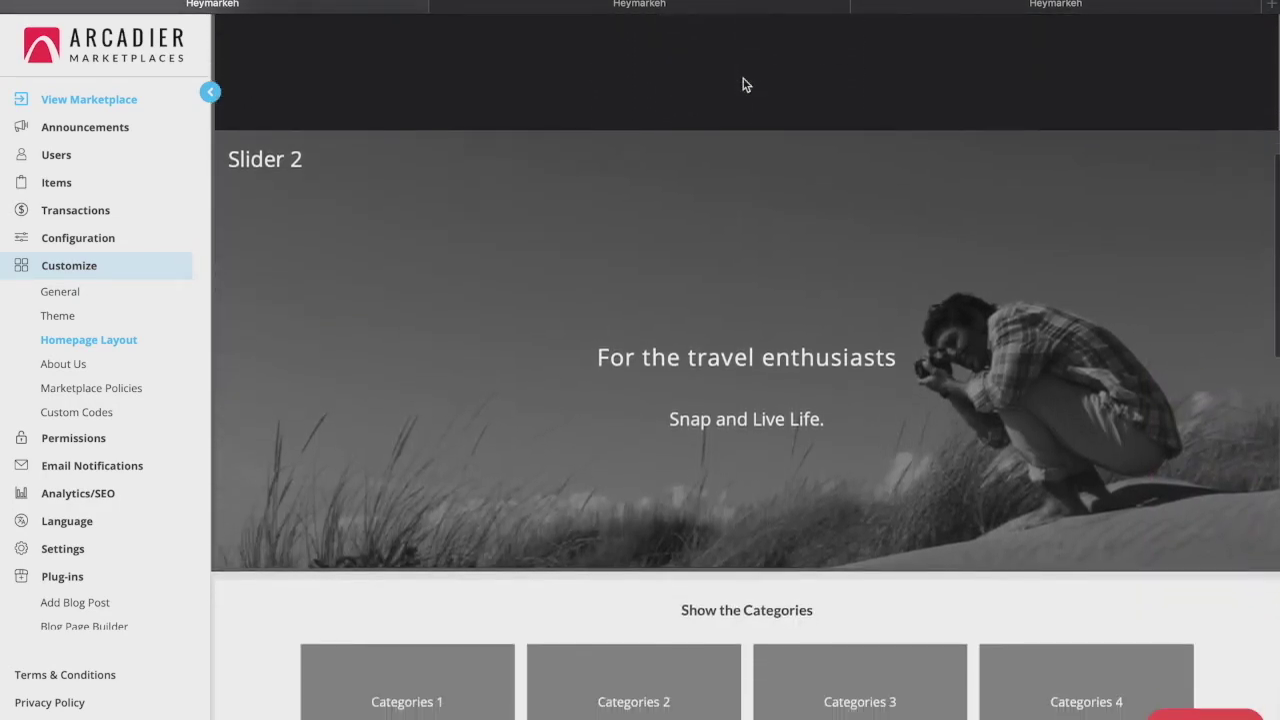
{"action": "scroll", "coordinate": [743, 85], "scroll_direction": "down", "scroll_amount": 5}
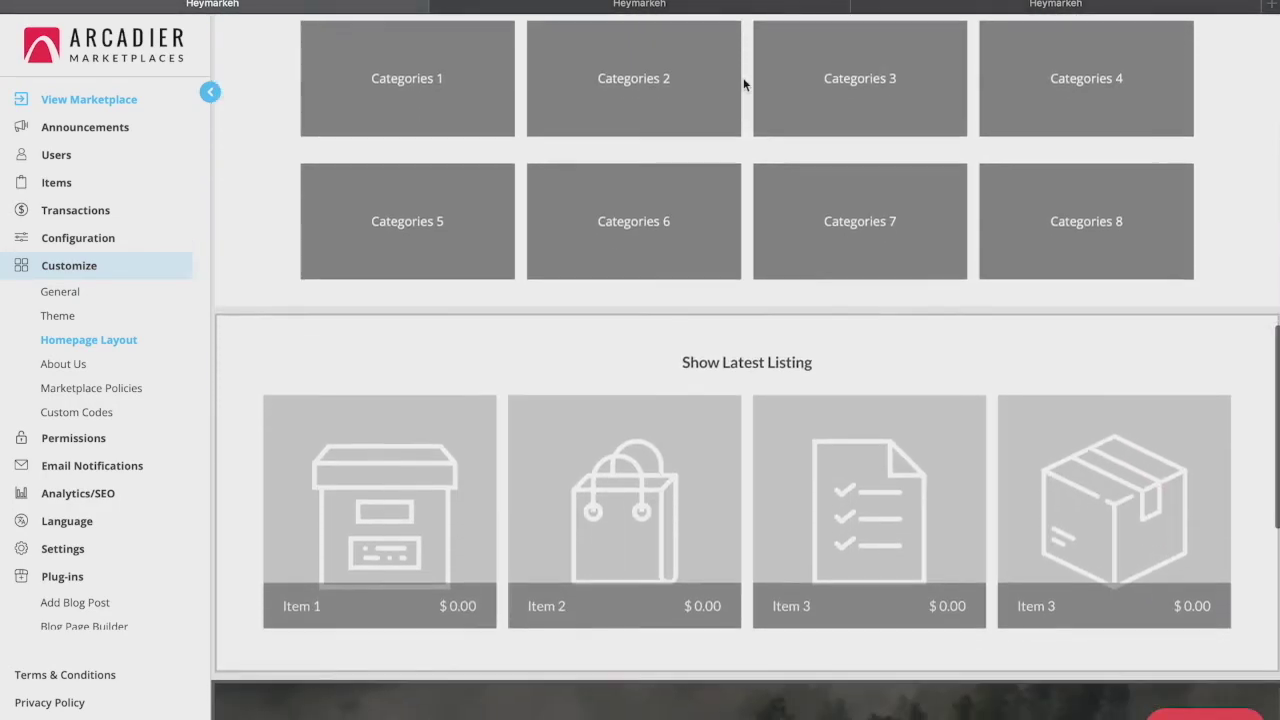
{"action": "scroll", "coordinate": [743, 85], "scroll_direction": "down", "scroll_amount": 3}
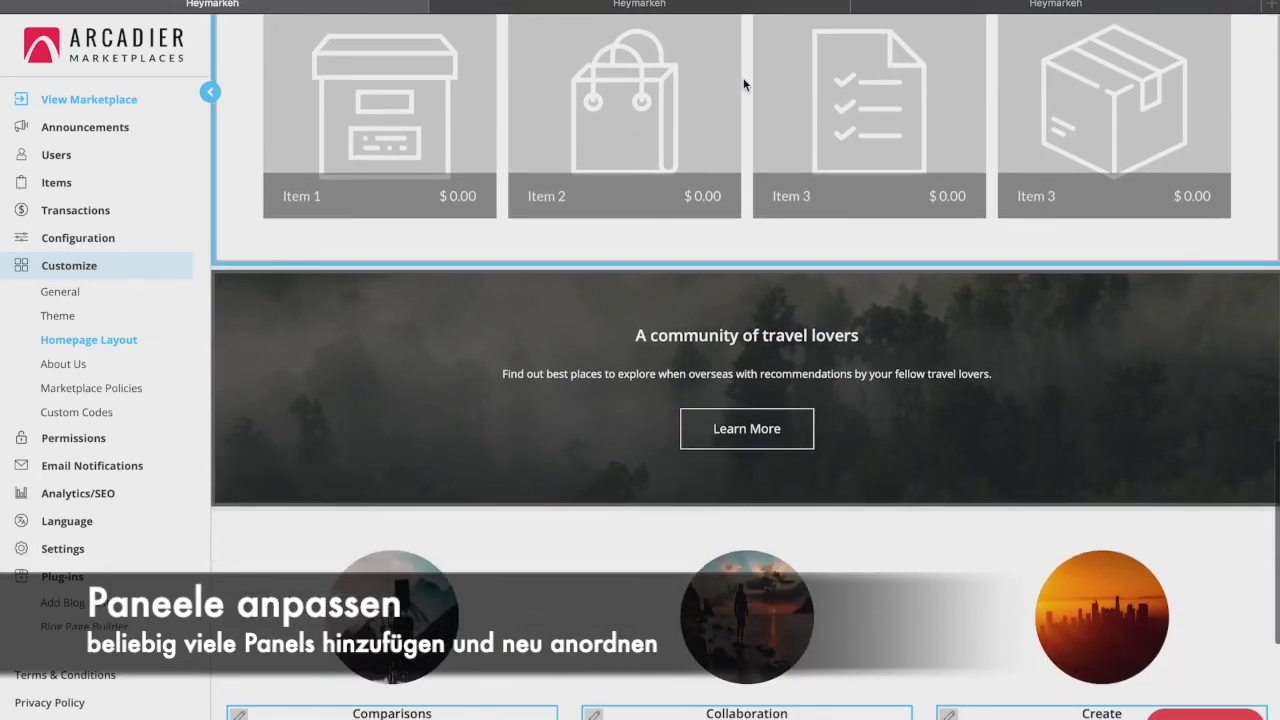
{"action": "scroll", "coordinate": [743, 85], "scroll_direction": "down", "scroll_amount": 3}
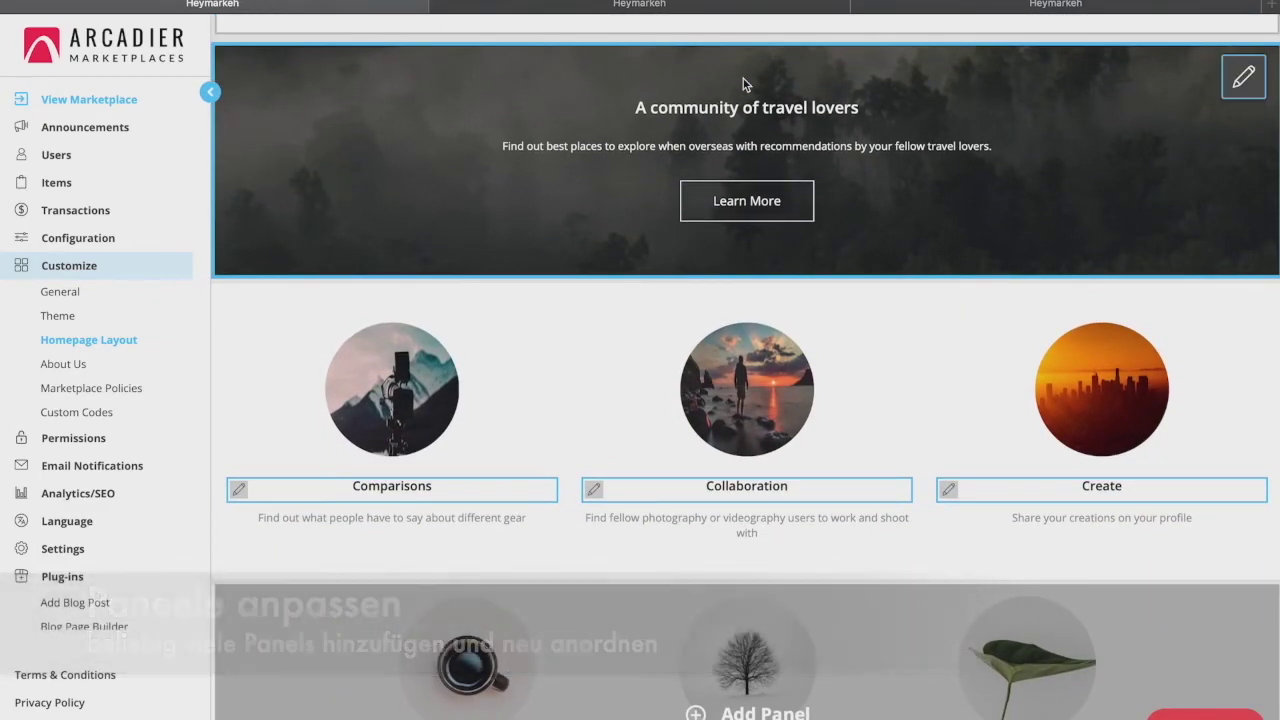
- Move the "A community of travel lovers" panel down one position and back up
{"action": "left_click", "coordinate": [1243, 85]}
{"action": "left_click", "coordinate": [1138, 85]}
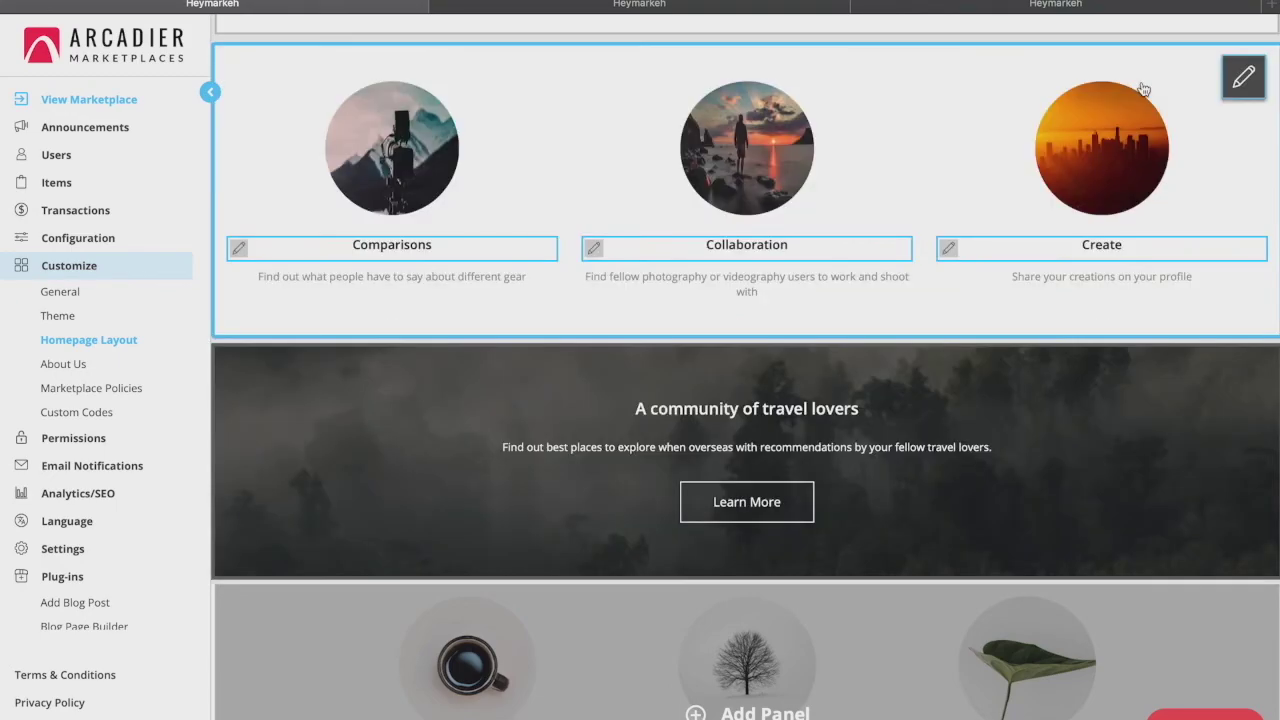
{"action": "left_click", "coordinate": [1106, 389]}
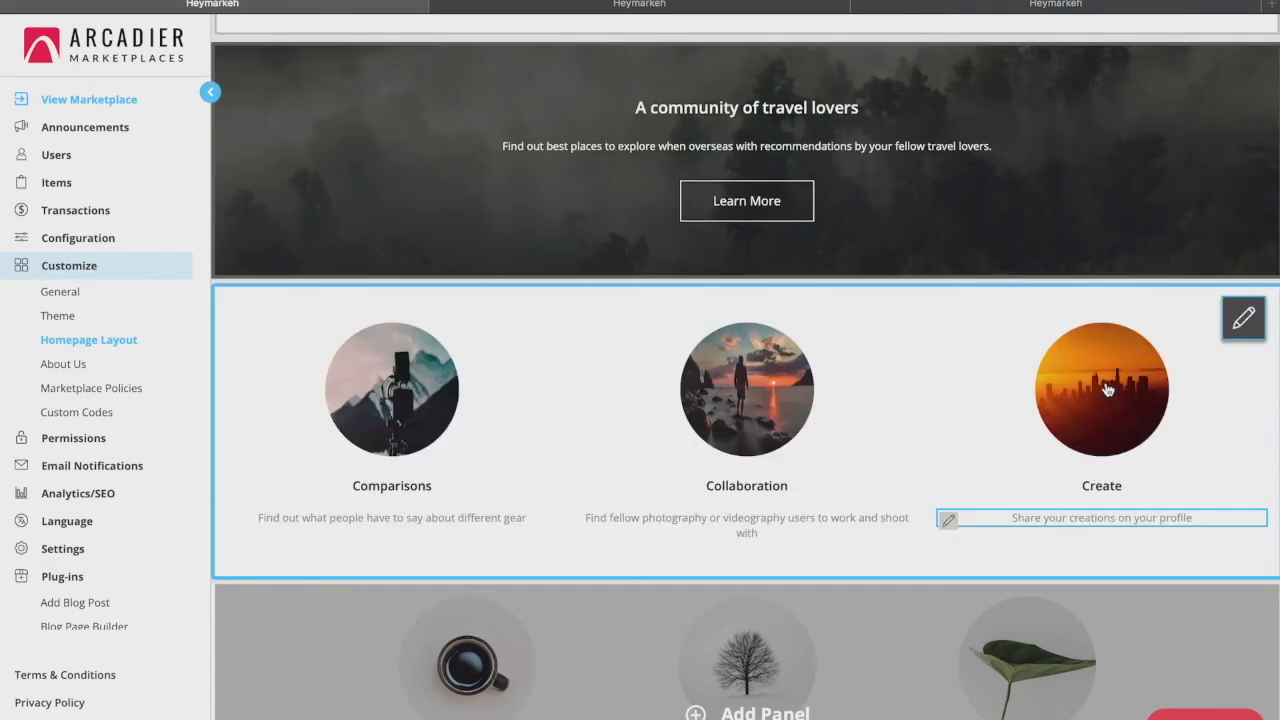
- Inspect the editing options of the Create, Comparisons and Collaboration images and the Collaboration heading in the three-column panel
{"action": "left_click", "coordinate": [1107, 389]}
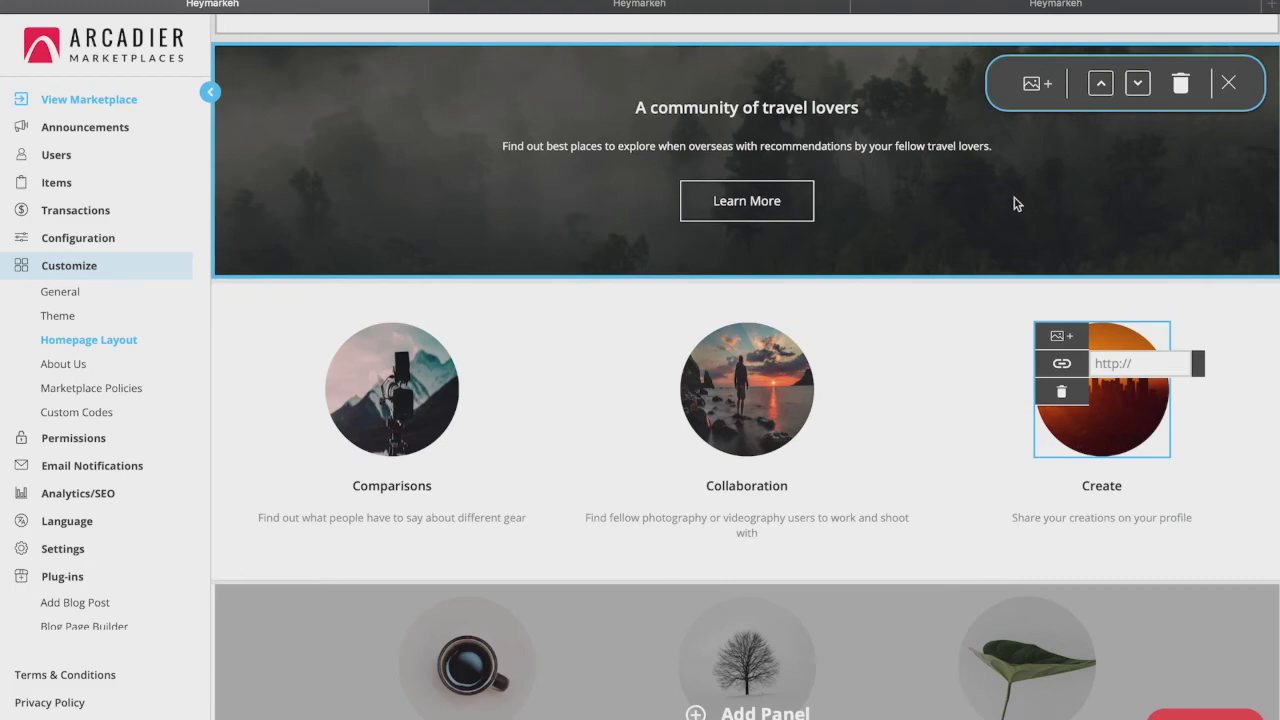
{"action": "scroll", "coordinate": [997, 257], "scroll_direction": "down", "scroll_amount": 1}
{"action": "left_click", "coordinate": [424, 378]}
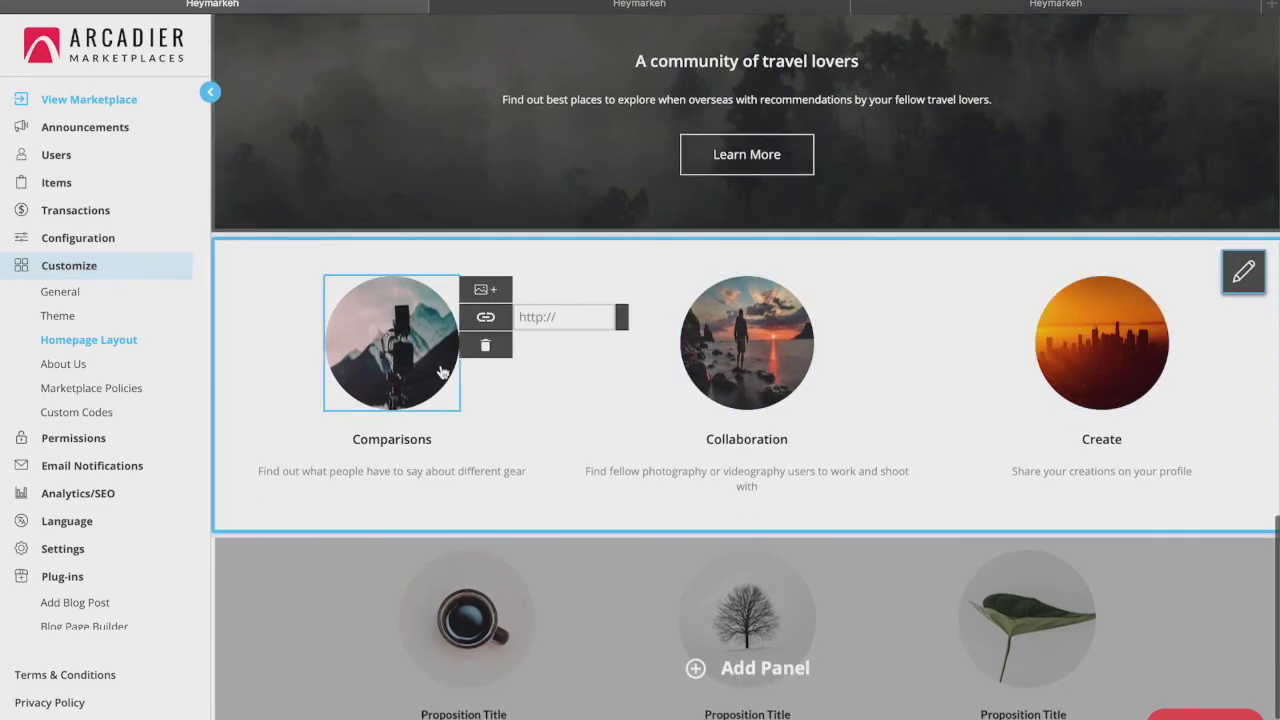
{"action": "left_click", "coordinate": [700, 368]}
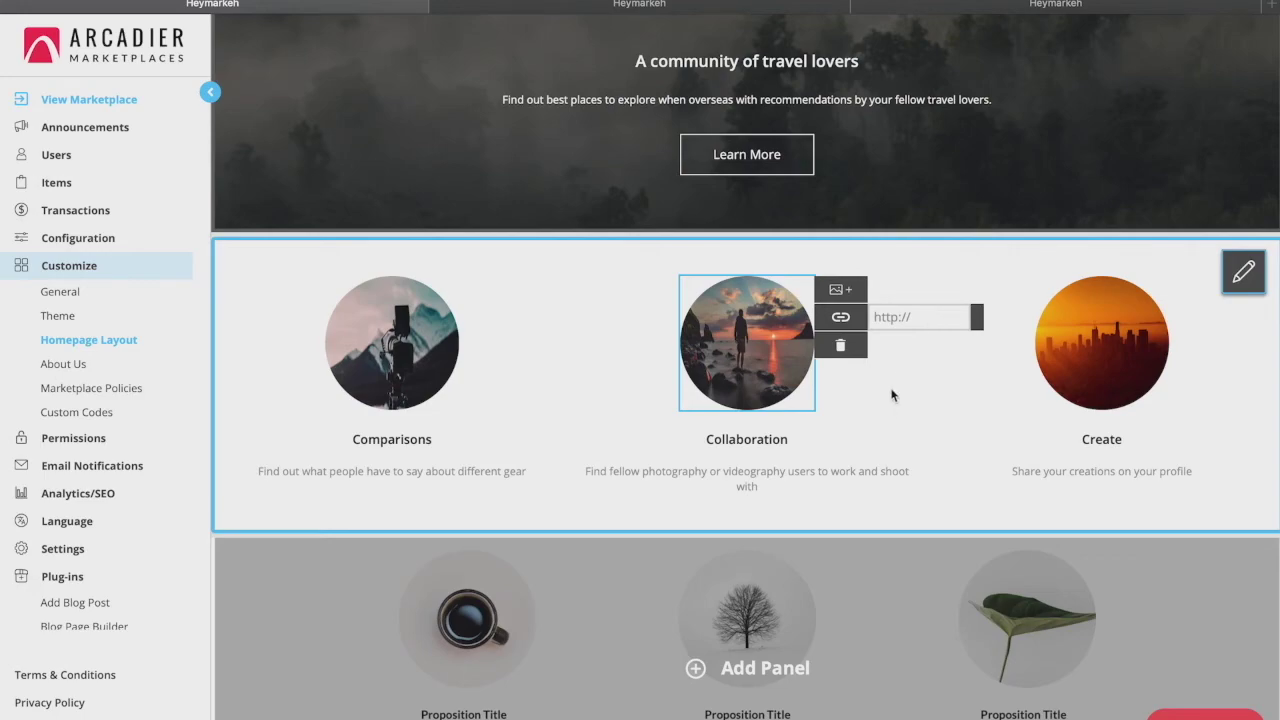
{"action": "left_click", "coordinate": [864, 438]}
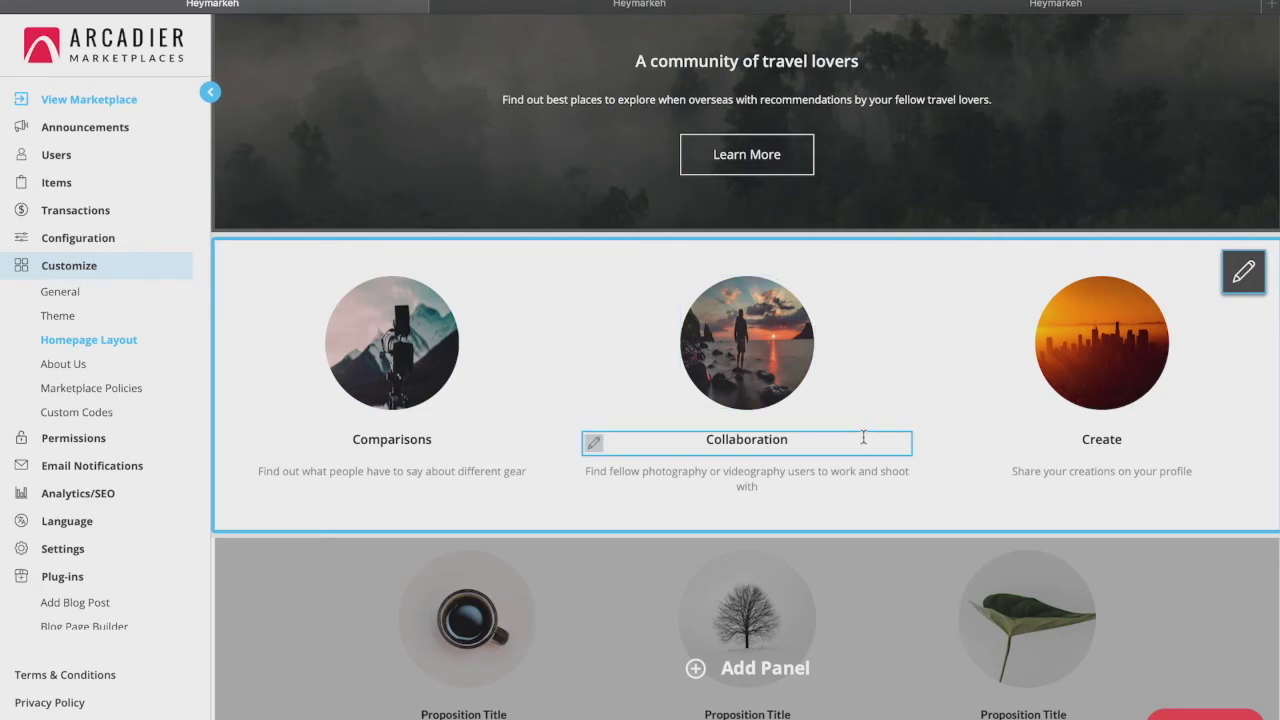
- Switch the homepage layout preview to Mobile, look through the mobile version and save the layout
{"action": "scroll", "coordinate": [862, 437], "scroll_direction": "up", "scroll_amount": 15}
{"action": "left_click", "coordinate": [857, 434]}
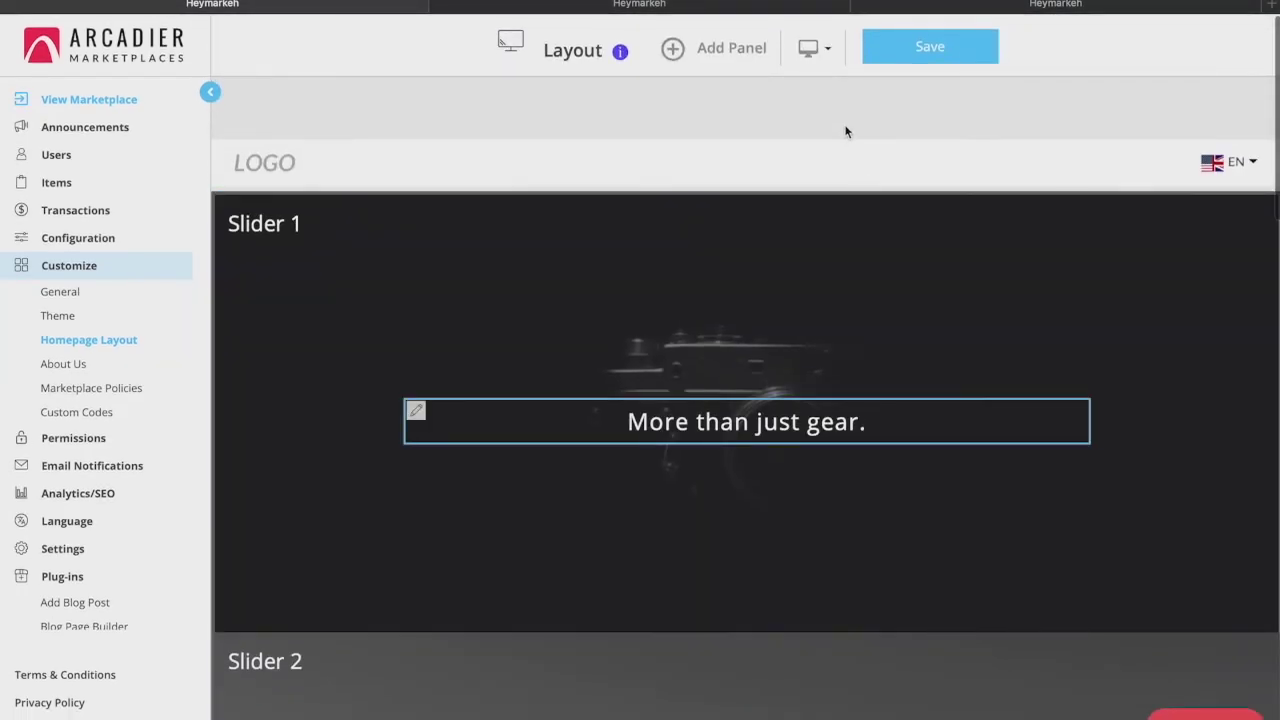
{"action": "left_click", "coordinate": [822, 51]}
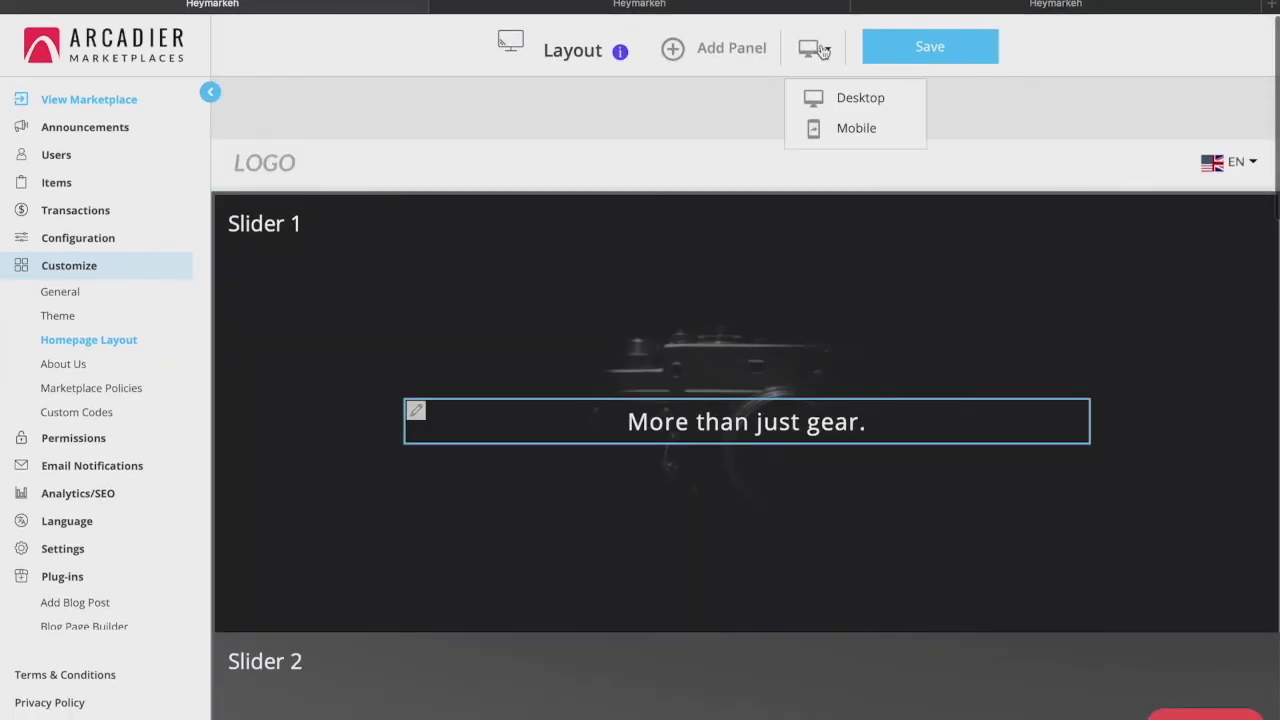
{"action": "left_click", "coordinate": [847, 138]}
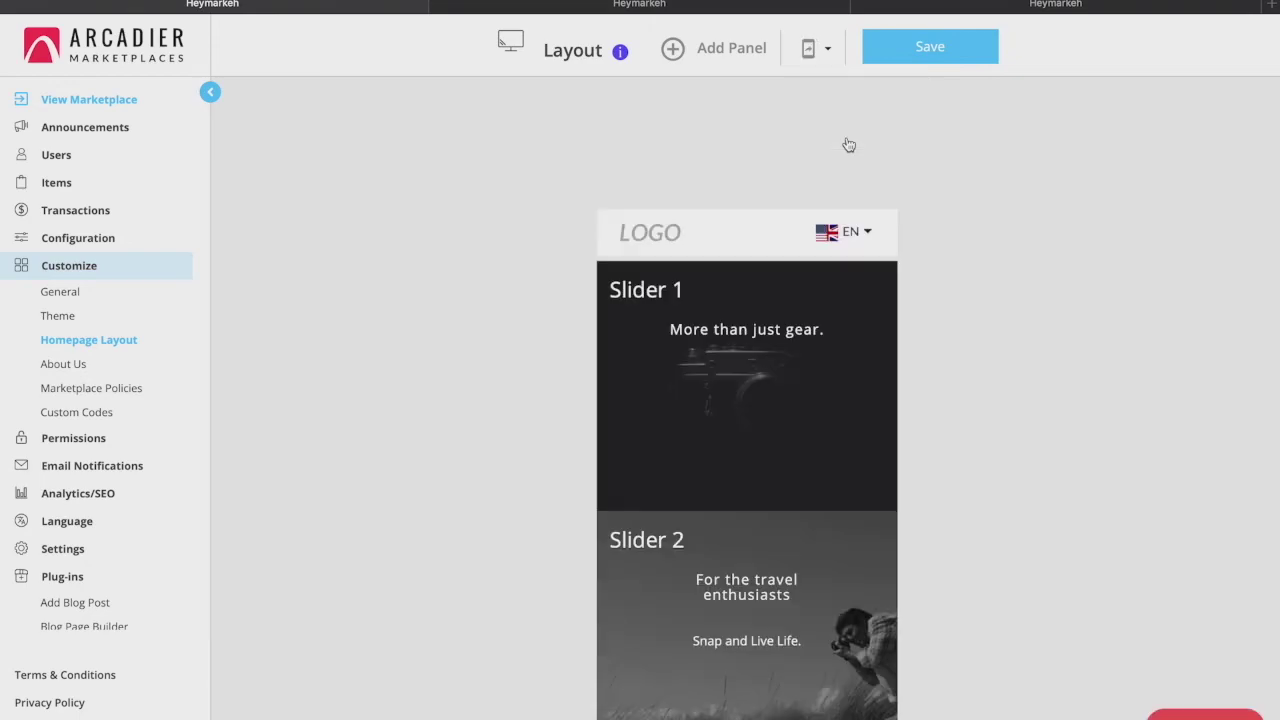
{"action": "scroll", "coordinate": [846, 143], "scroll_direction": "down", "scroll_amount": 4}
{"action": "scroll", "coordinate": [846, 141], "scroll_direction": "down", "scroll_amount": 5}
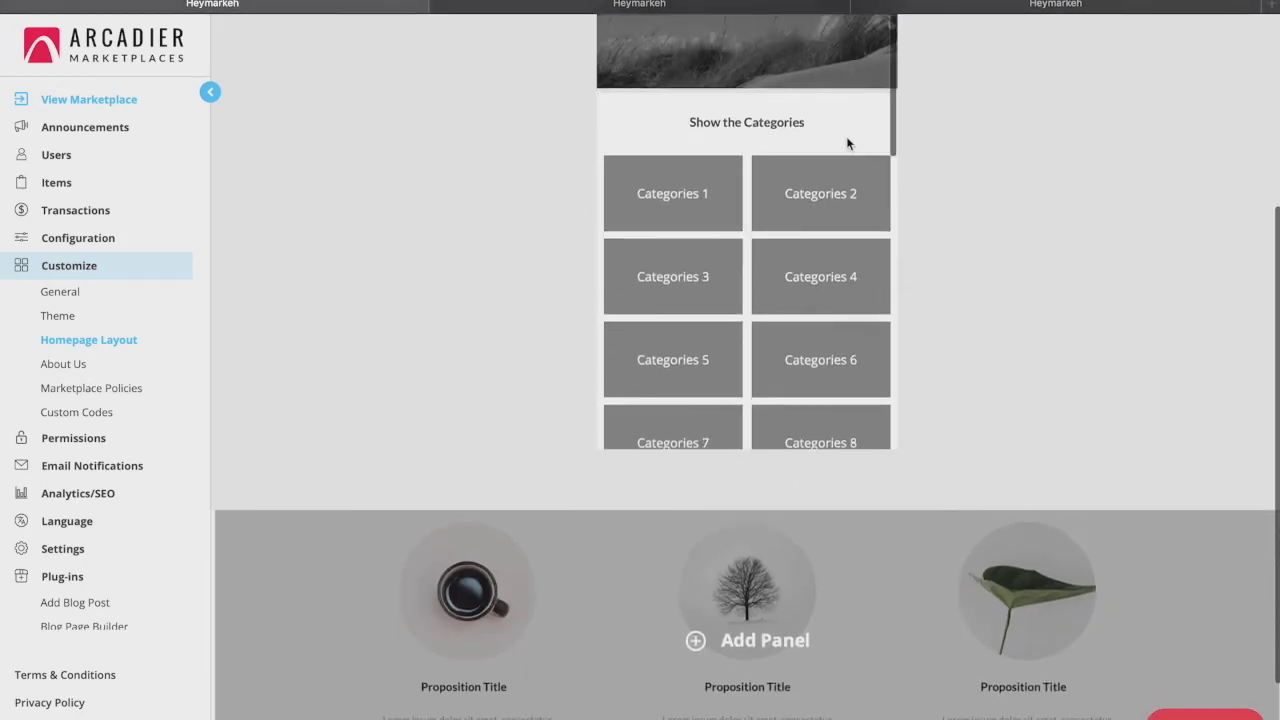
{"action": "scroll", "coordinate": [846, 140], "scroll_direction": "up", "scroll_amount": 5}
{"action": "scroll", "coordinate": [966, 147], "scroll_direction": "up", "scroll_amount": 1}
{"action": "scroll", "coordinate": [966, 145], "scroll_direction": "up", "scroll_amount": 2}
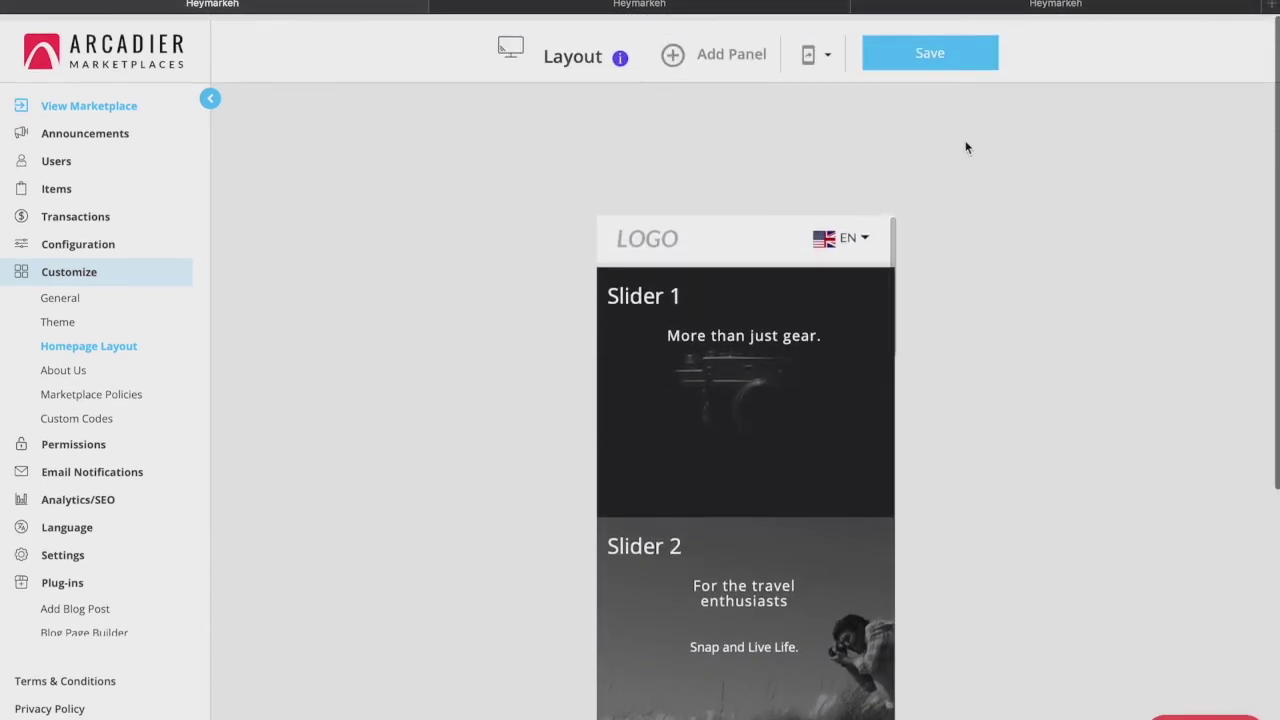
{"action": "left_click", "coordinate": [921, 55]}
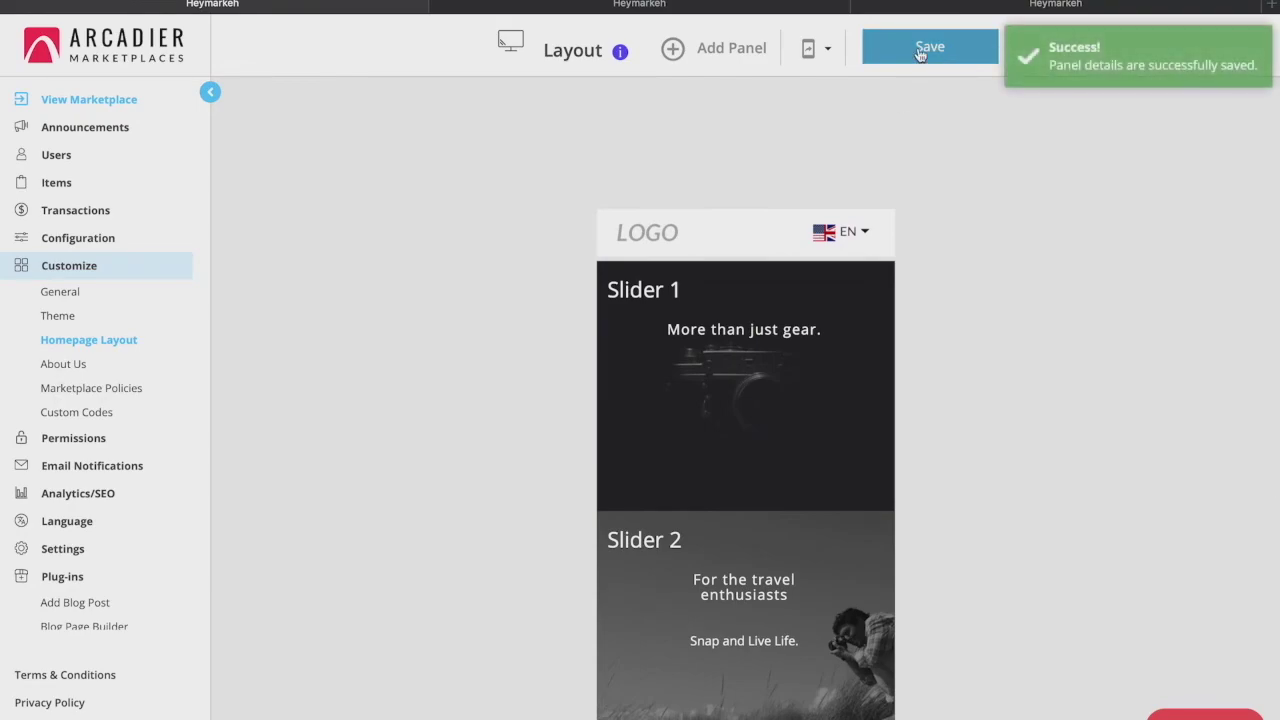
- Open the About Us editor and the marketplace policies page, and read through the Terms of Service
{"action": "scroll", "coordinate": [905, 50], "scroll_direction": "down", "scroll_amount": 1}
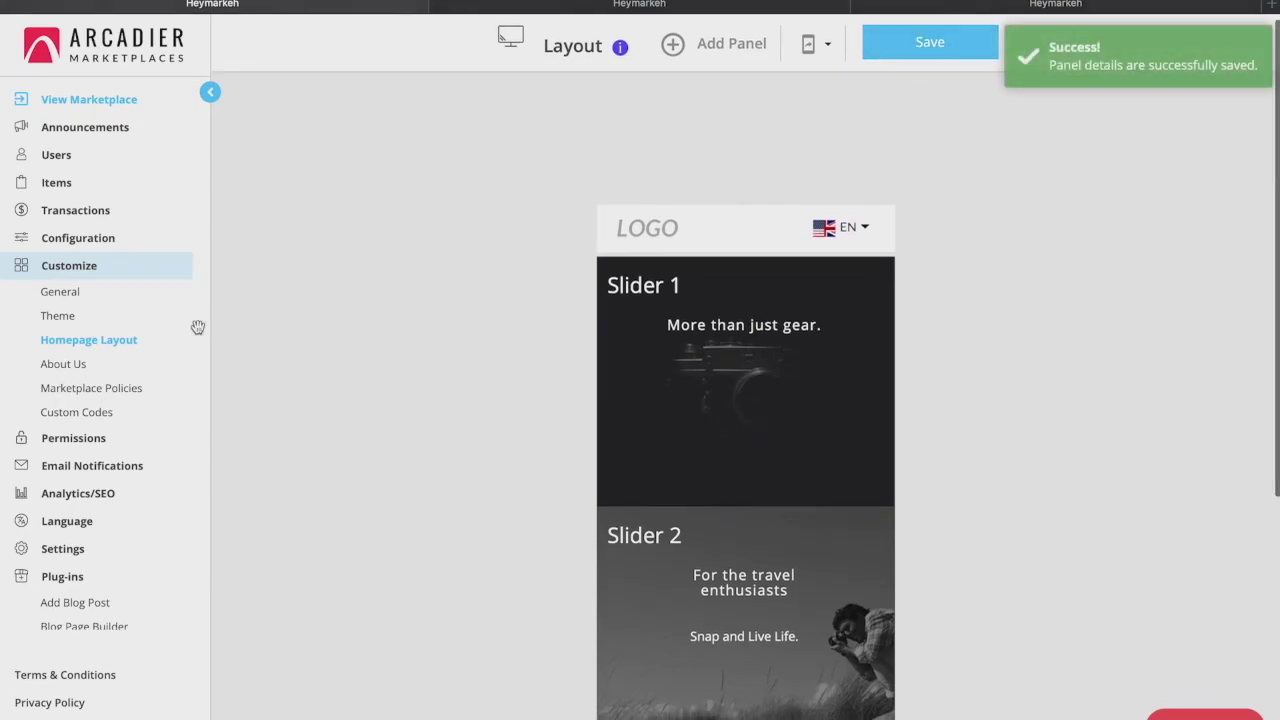
{"action": "left_click", "coordinate": [64, 364]}
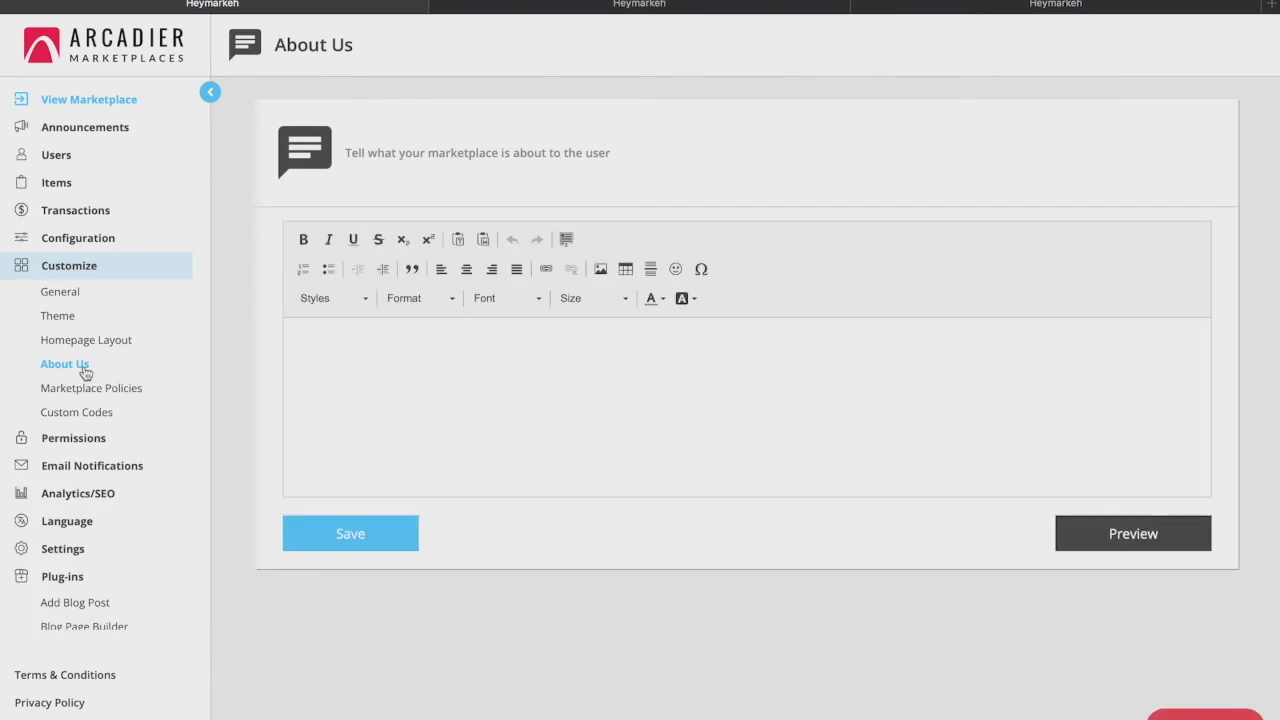
{"action": "left_click", "coordinate": [92, 392]}
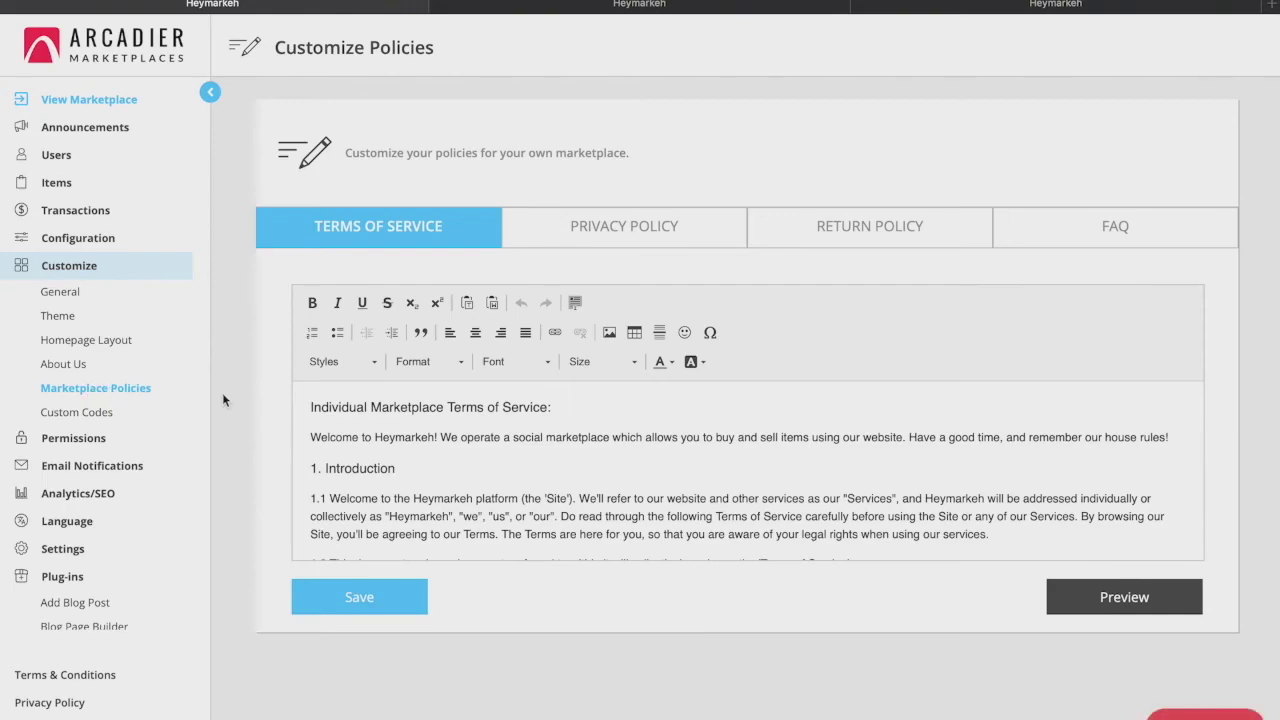
{"action": "scroll", "coordinate": [427, 431], "scroll_direction": "down", "scroll_amount": 10}
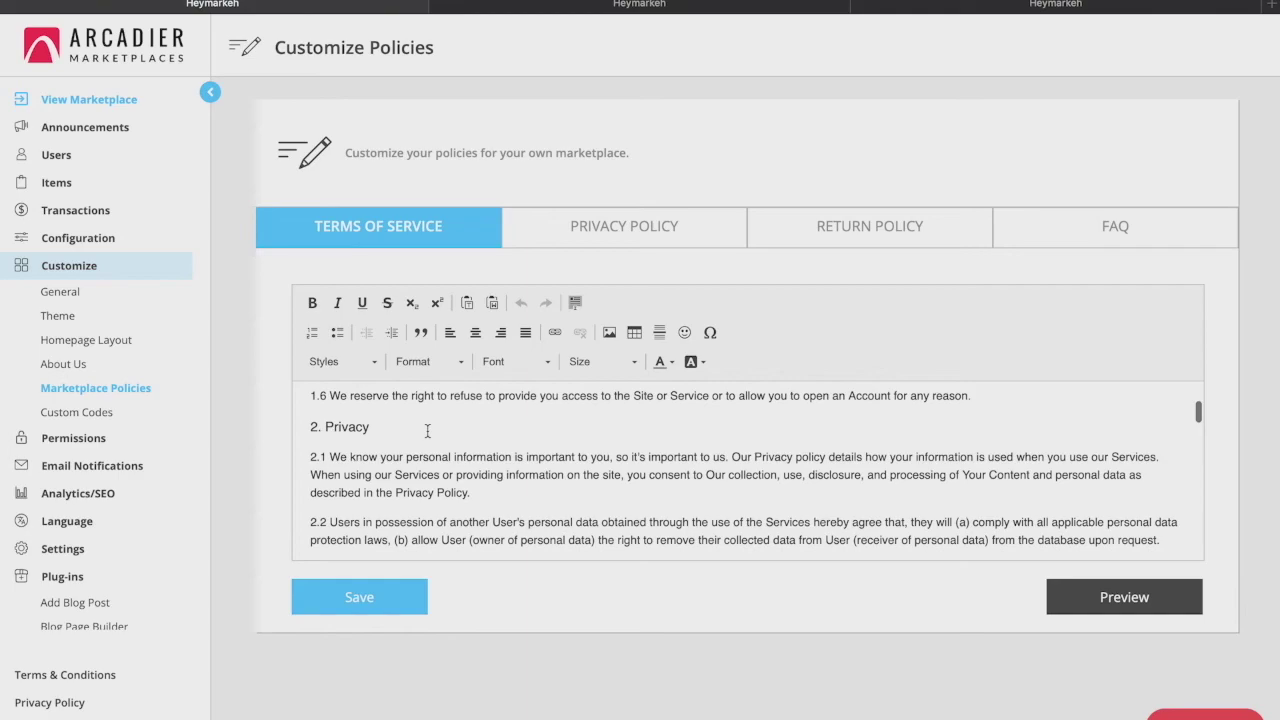
{"action": "scroll", "coordinate": [427, 431], "scroll_direction": "down", "scroll_amount": 3}
- Open the custom codes page and examine the header HTML, custom CSS and footer JavaScript sections
{"action": "left_click", "coordinate": [79, 415]}
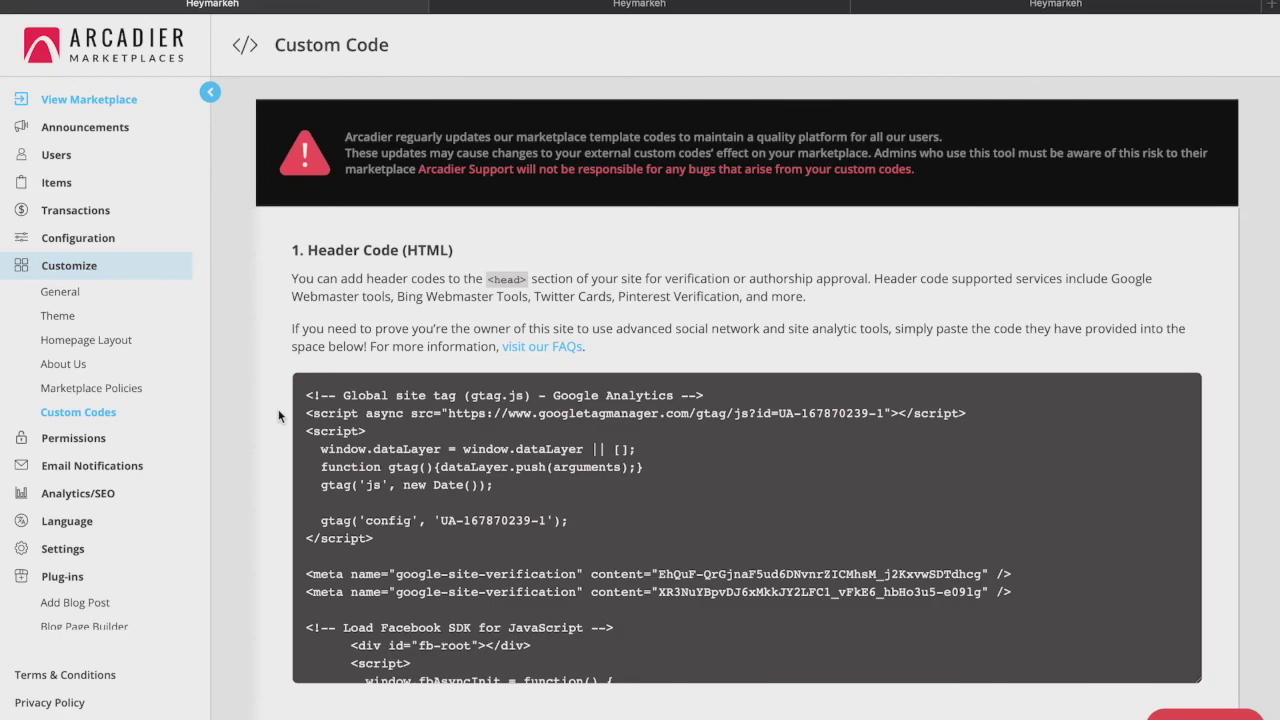
{"action": "scroll", "coordinate": [279, 416], "scroll_direction": "down", "scroll_amount": 6}
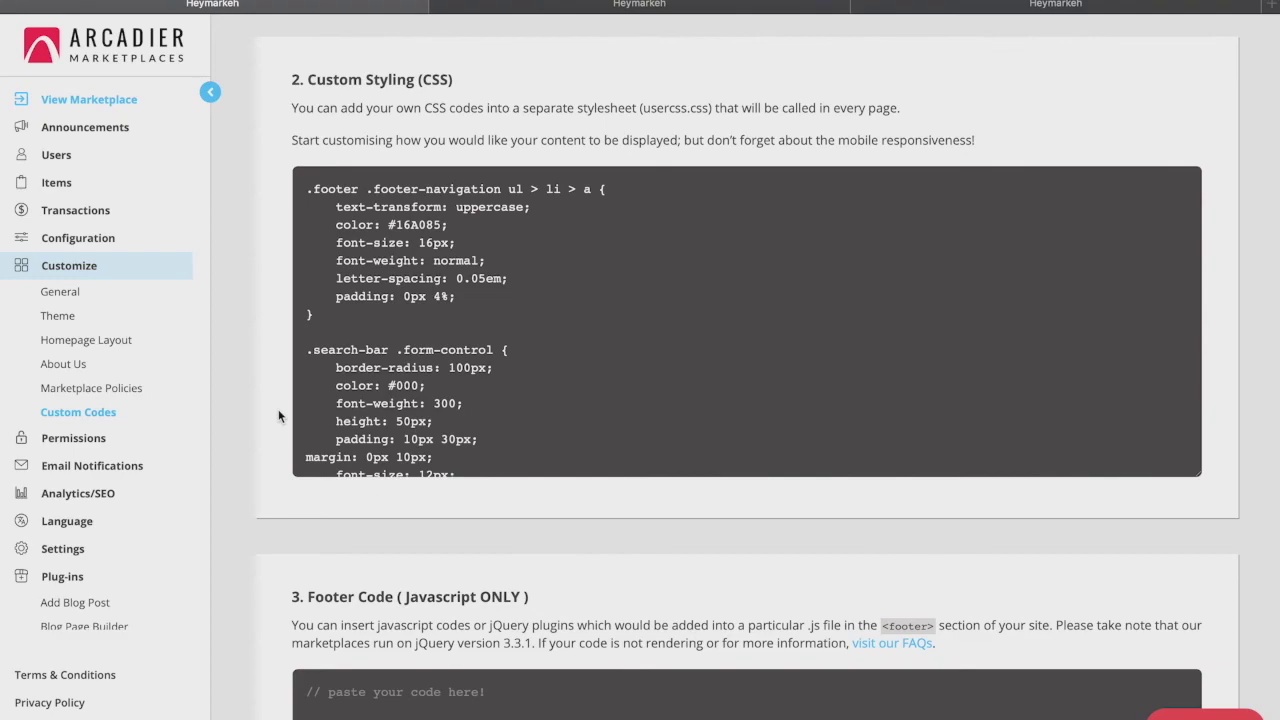
{"action": "scroll", "coordinate": [279, 416], "scroll_direction": "down", "scroll_amount": 5}
{"action": "scroll", "coordinate": [279, 416], "scroll_direction": "down", "scroll_amount": 1}
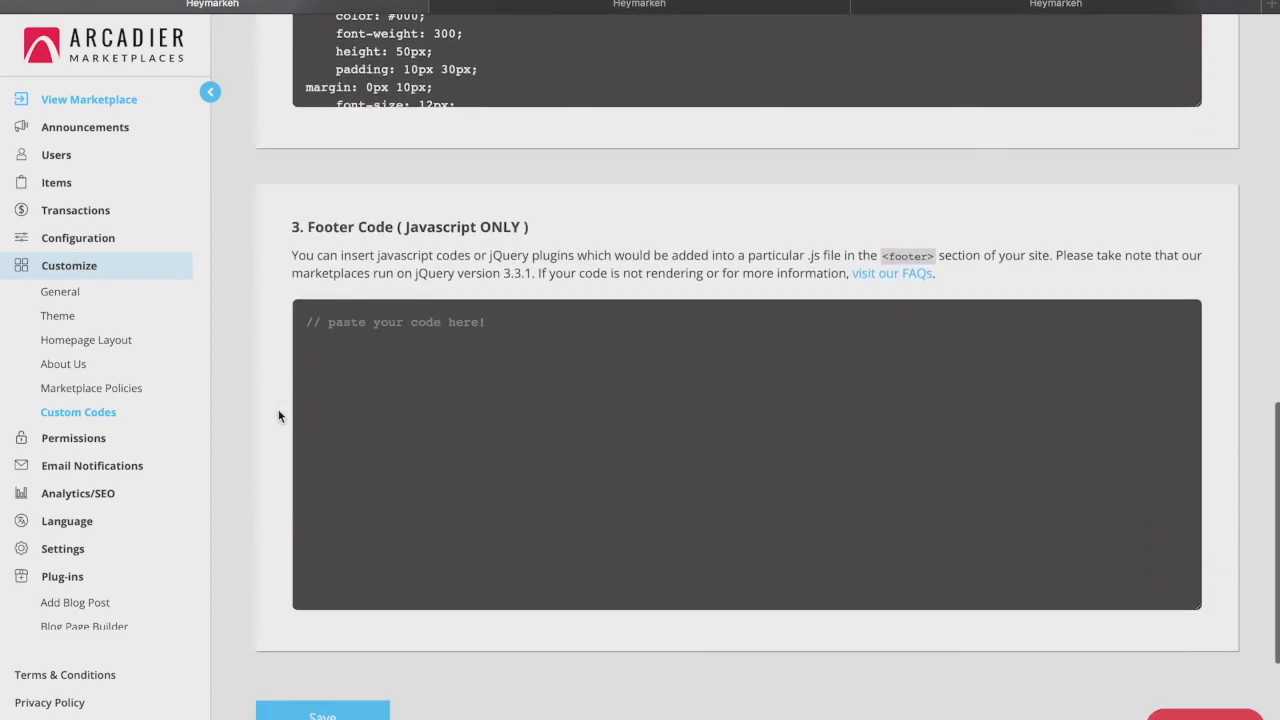